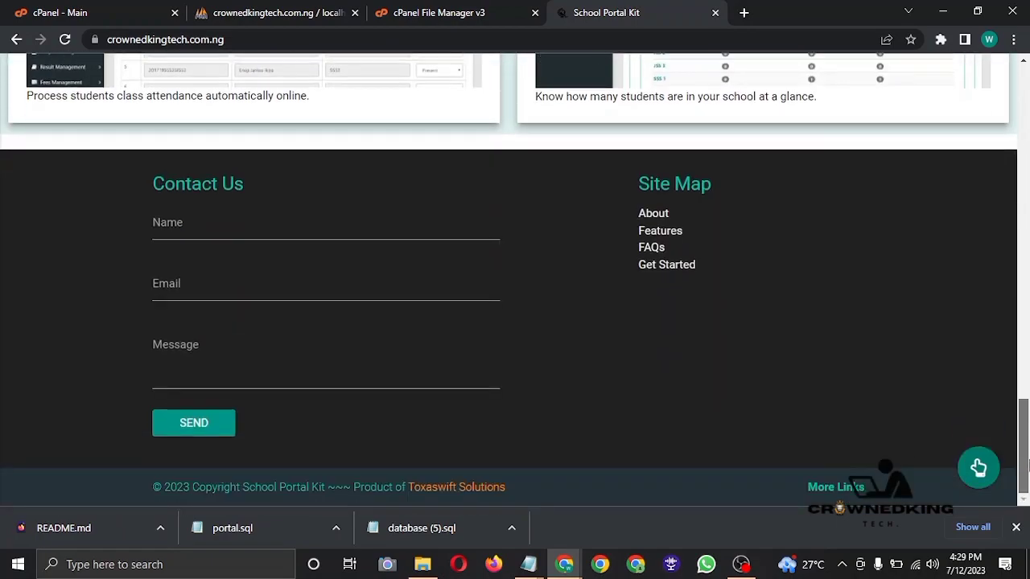
Scroll back to the top of the homepage to reach the Login link
left_click_drag(1026, 424, 1008, 94)
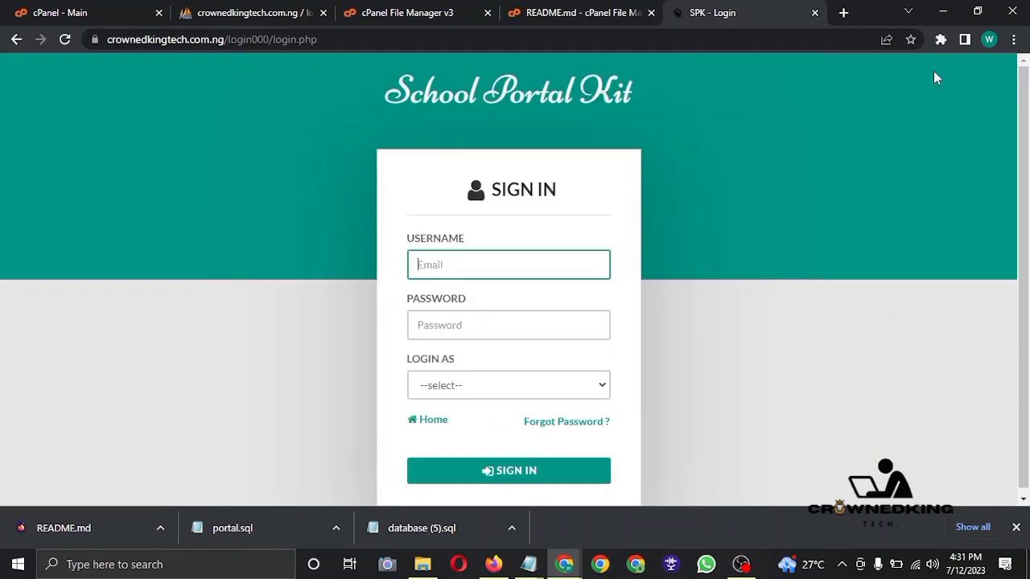
Sign in as Admin using the saved admin email and the pasted password
left_click(476, 269)
left_click(517, 315)
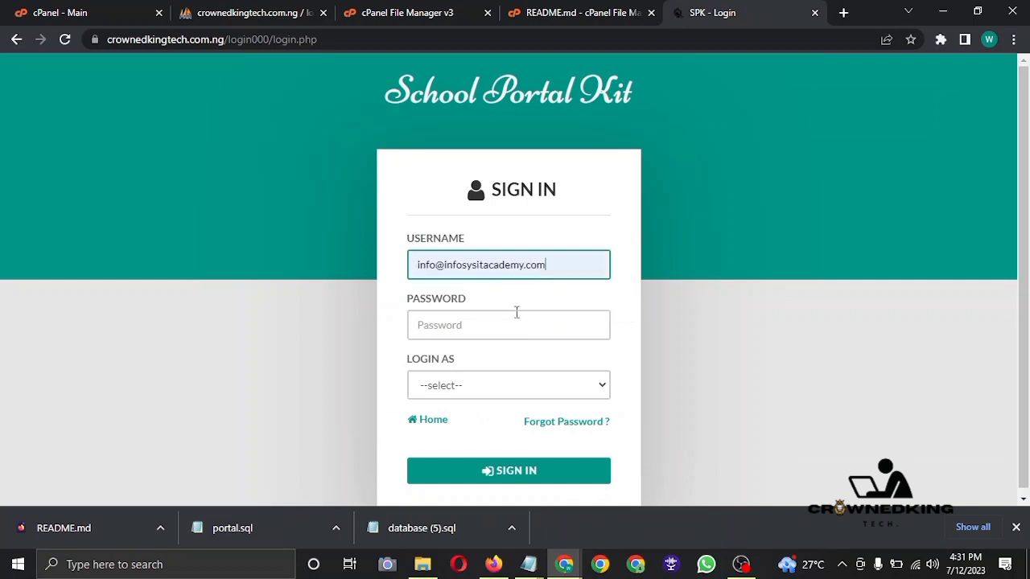
left_click(485, 324)
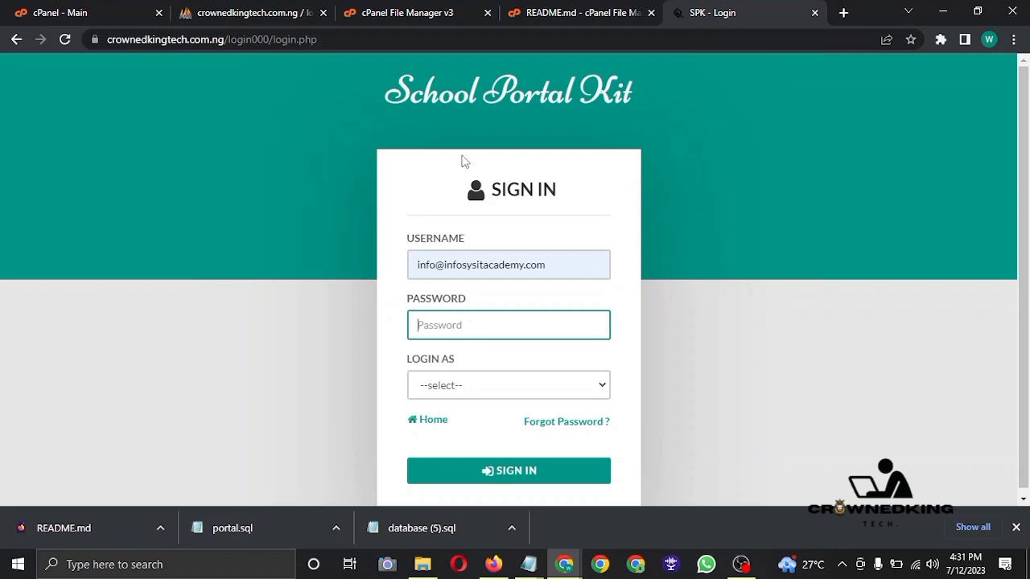
right_click(466, 325)
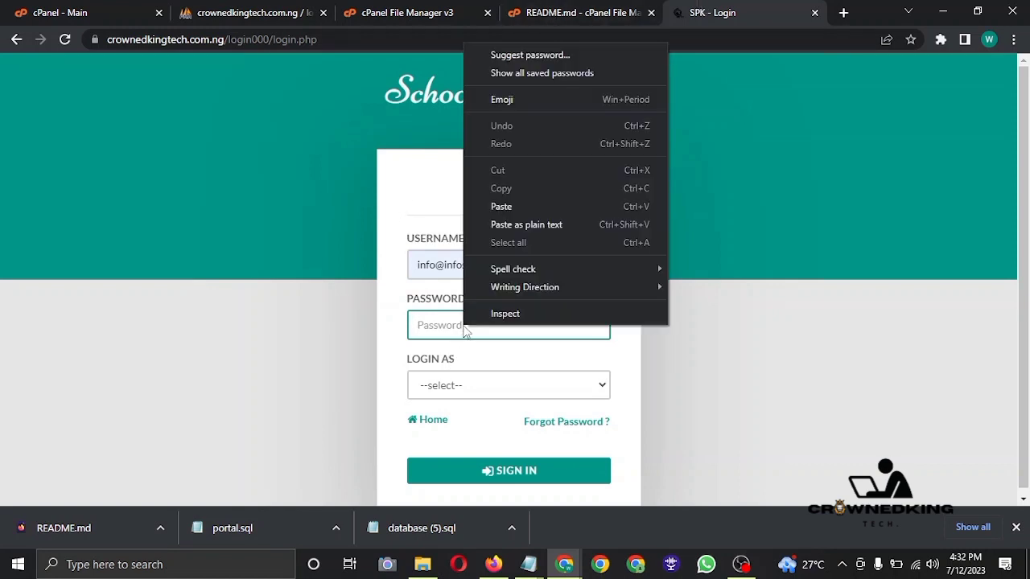
left_click(503, 203)
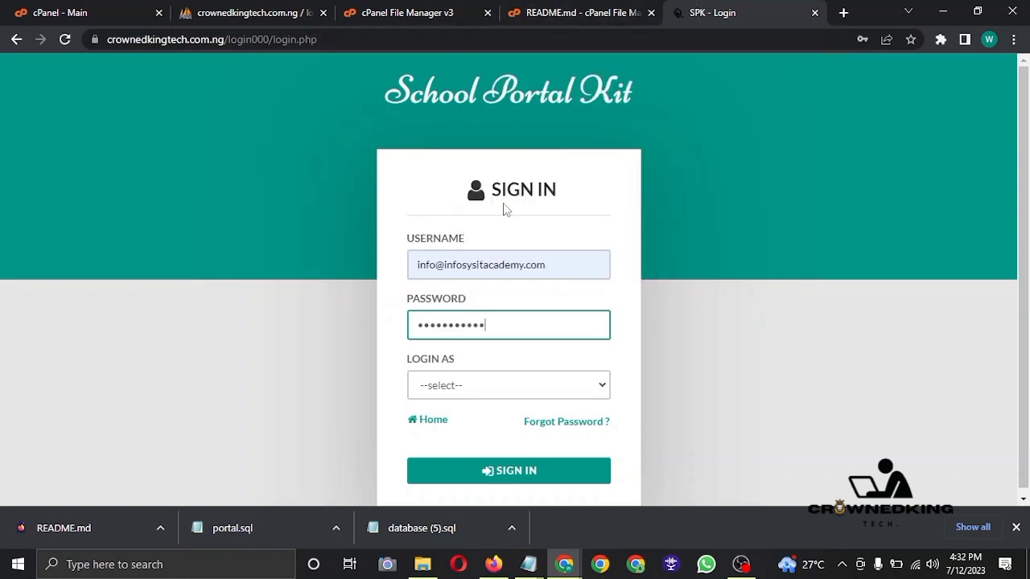
left_click(497, 387)
left_click(451, 425)
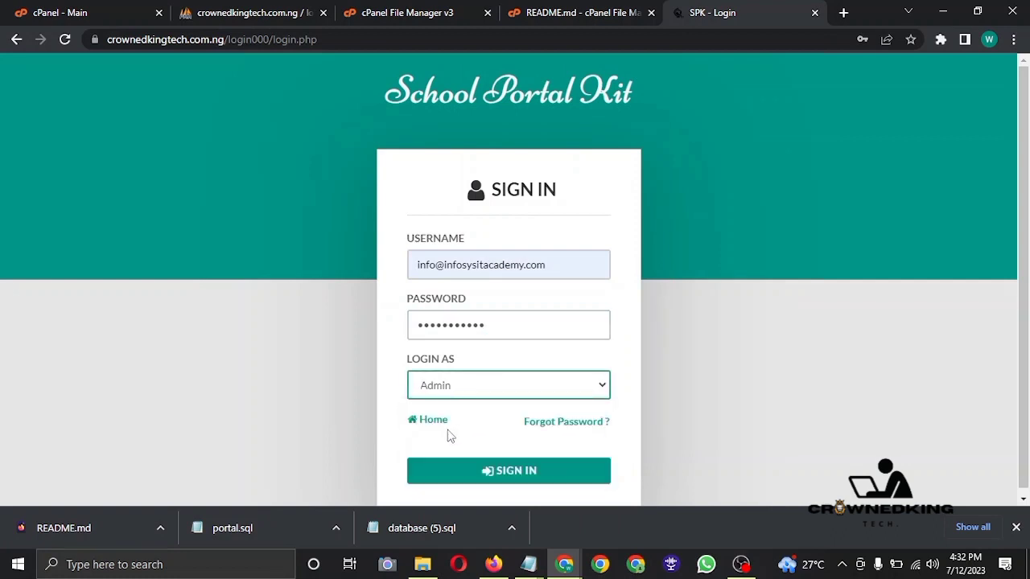
left_click(470, 476)
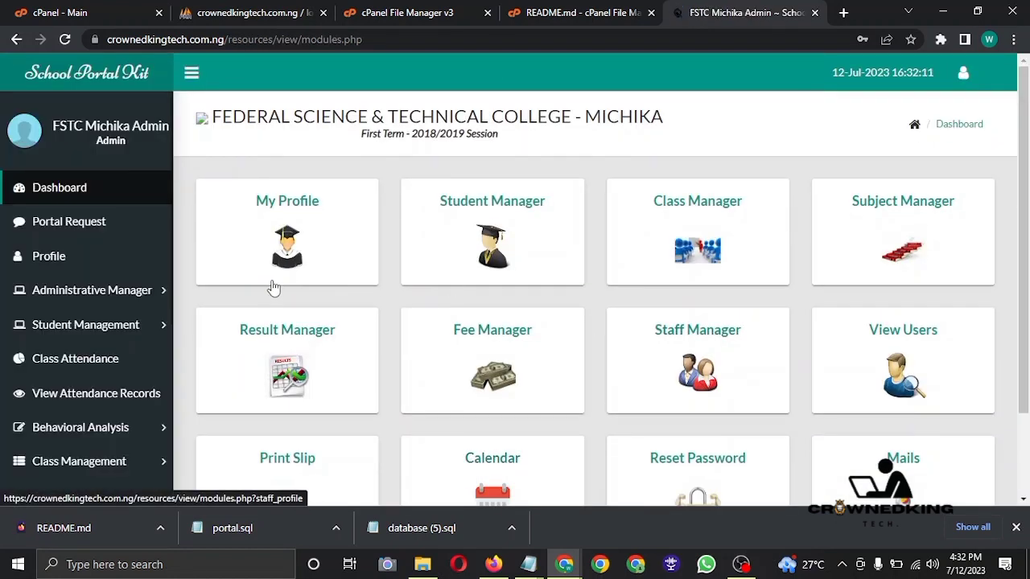
Browse Fee Manager and the attendance records, then go to Portal Requests
left_click_drag(1026, 129, 1027, 227)
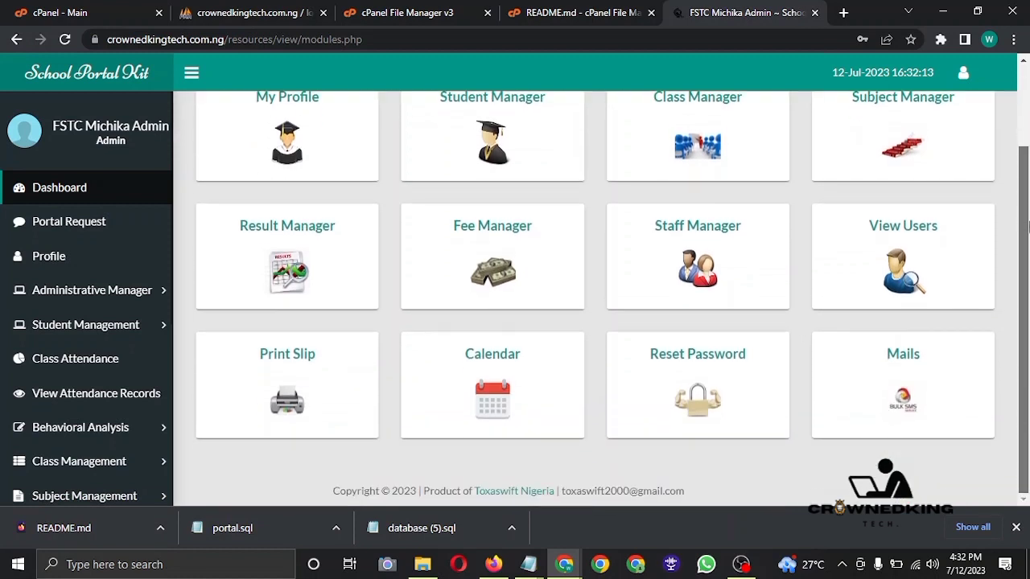
left_click(499, 247)
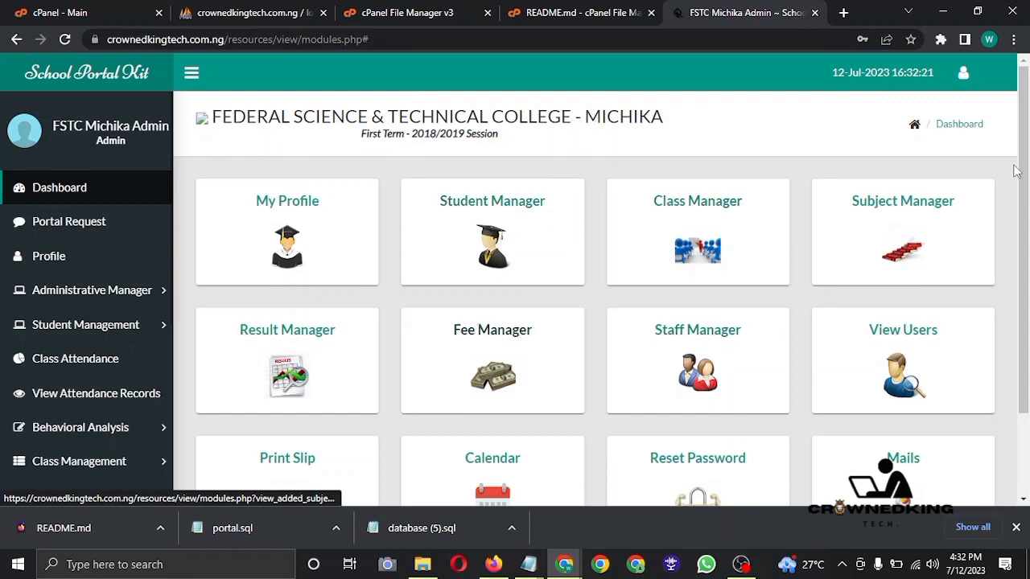
left_click_drag(1020, 173, 997, 173)
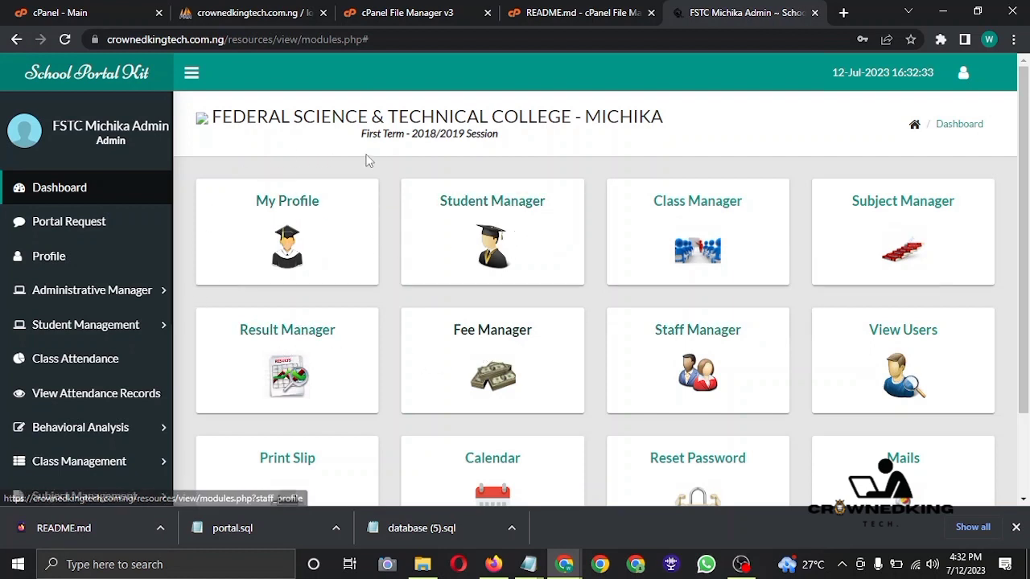
left_click(152, 406)
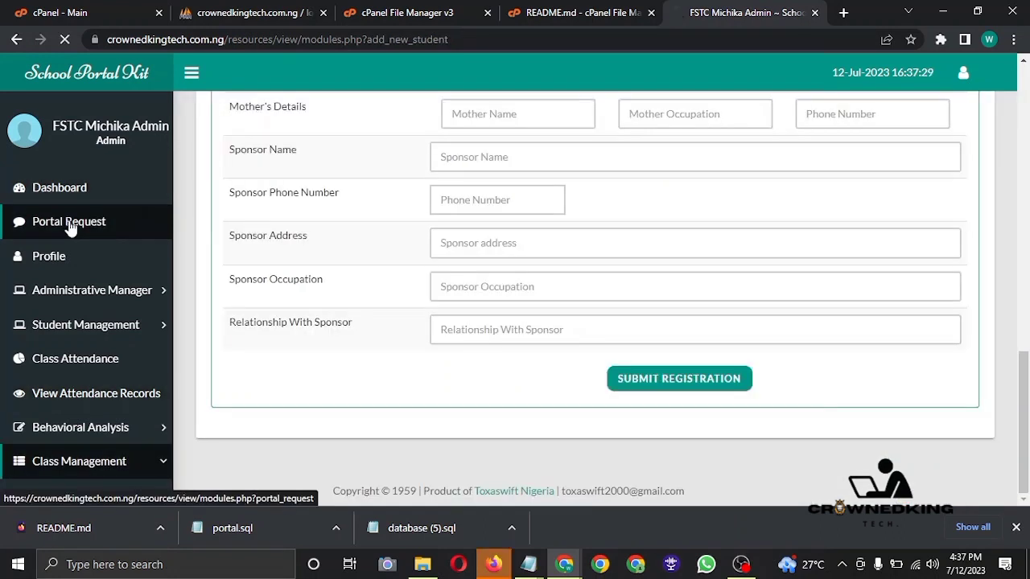
left_click(70, 225)
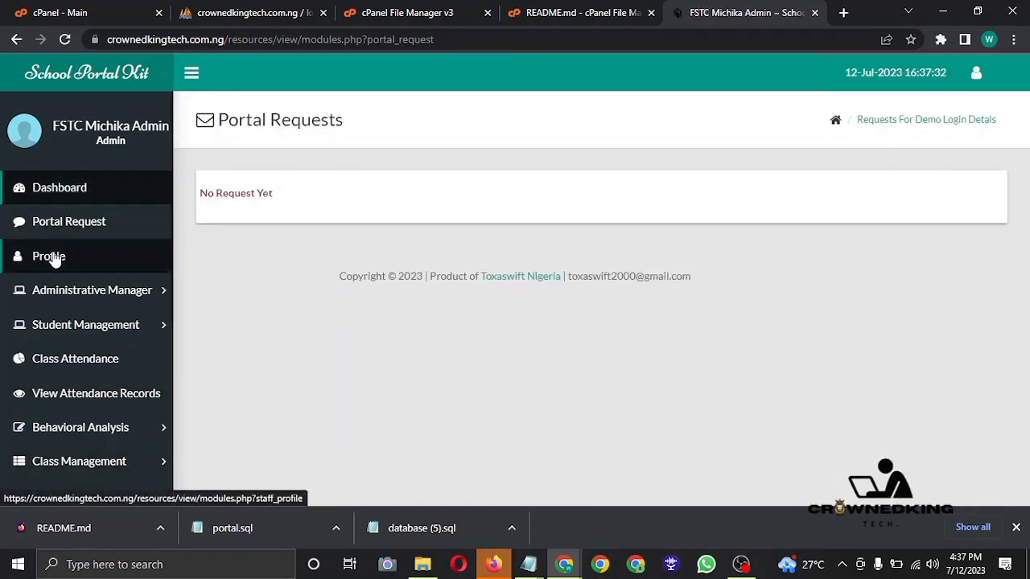
View the admin profile, then go to Student Management's Promote All Students page
left_click(53, 256)
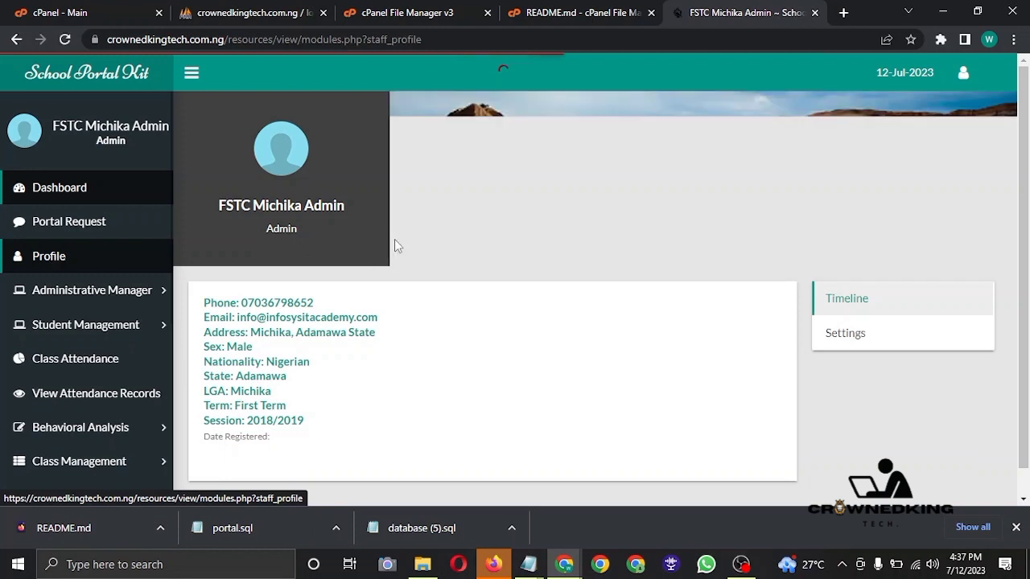
left_click_drag(1025, 148, 1022, 215)
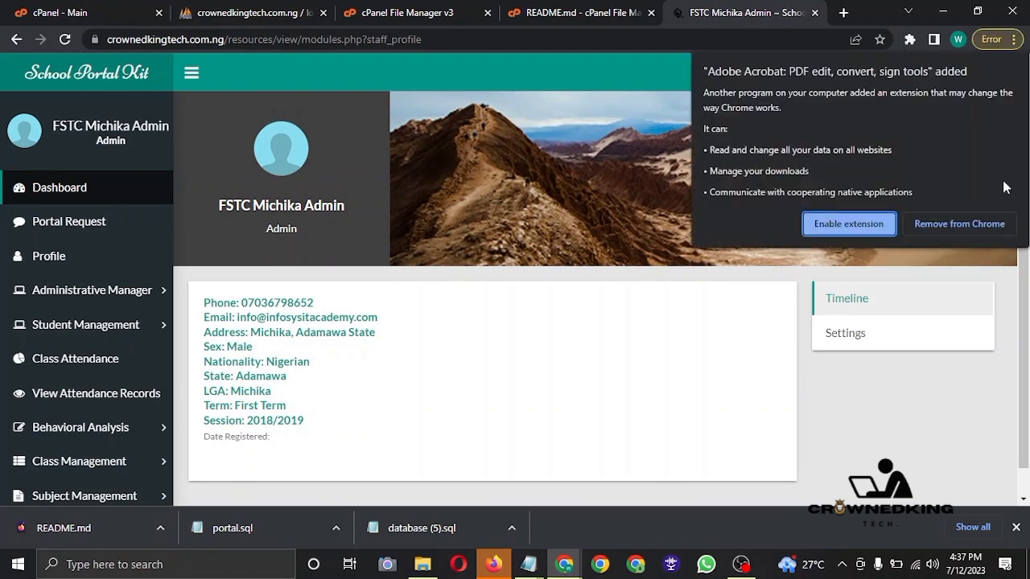
left_click(86, 325)
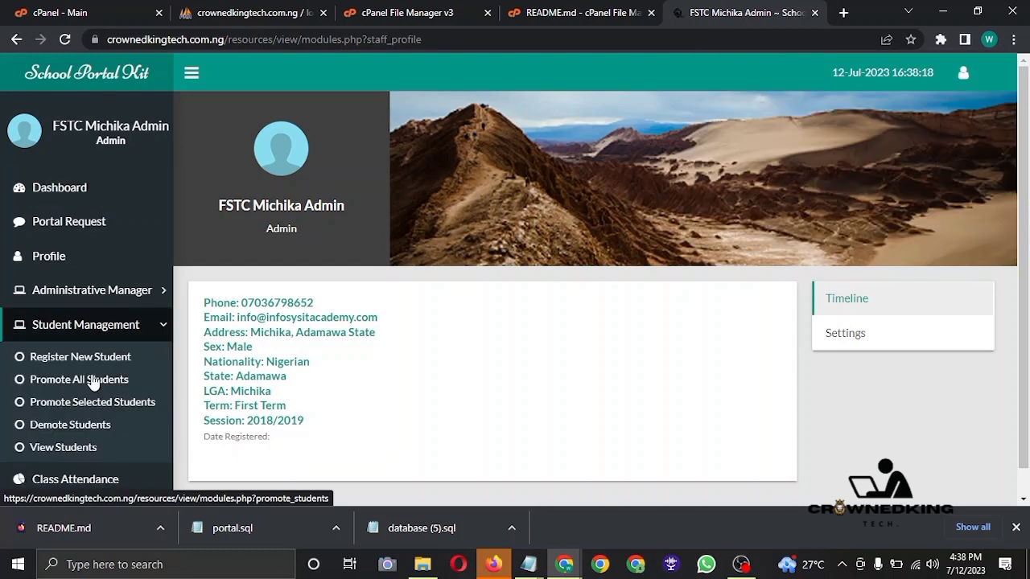
left_click(92, 380)
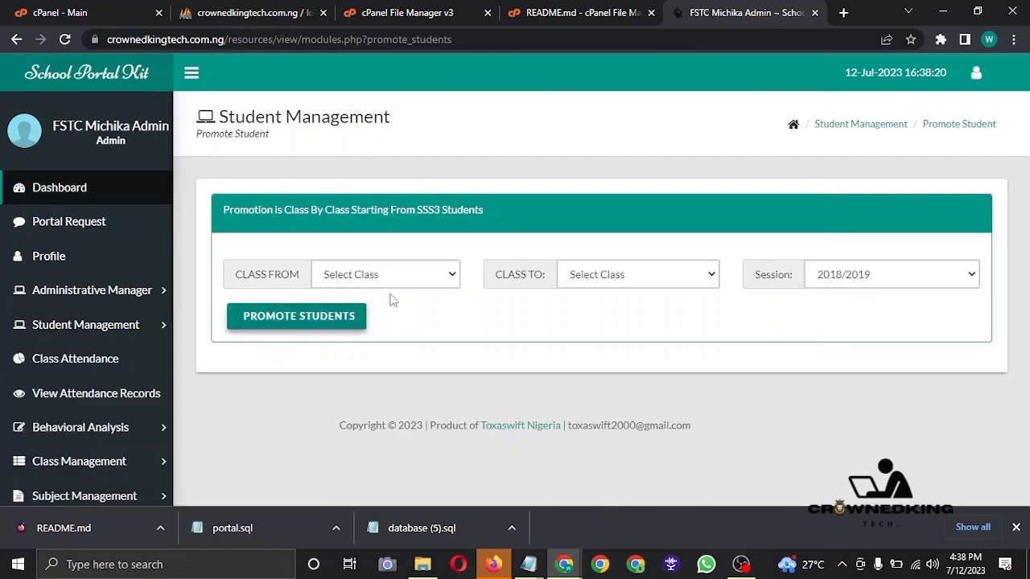
Attempt promoting students from JSS1B to JSS1B, then toggle the Administrative Manager menu
left_click(448, 281)
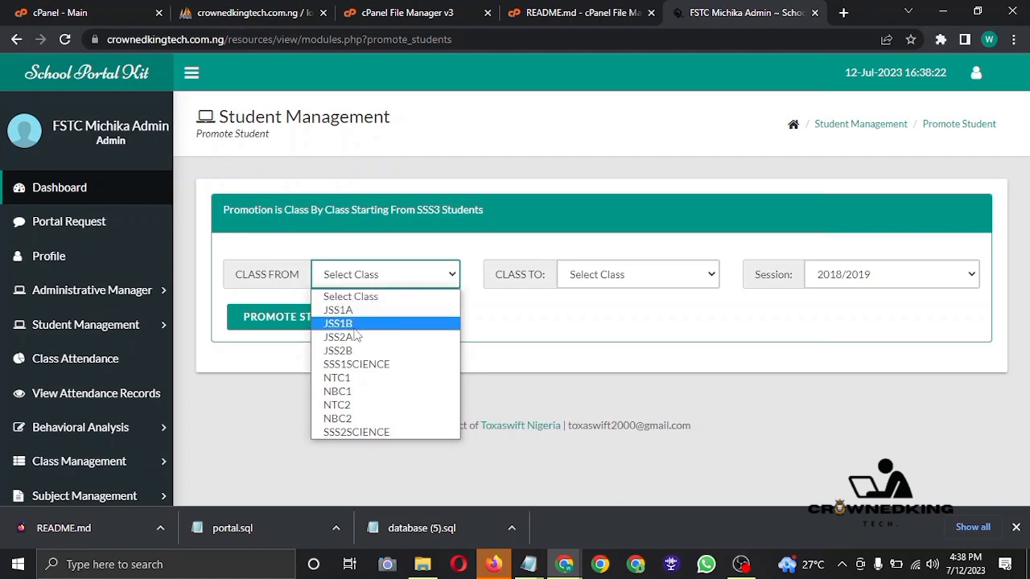
left_click(354, 324)
left_click(660, 274)
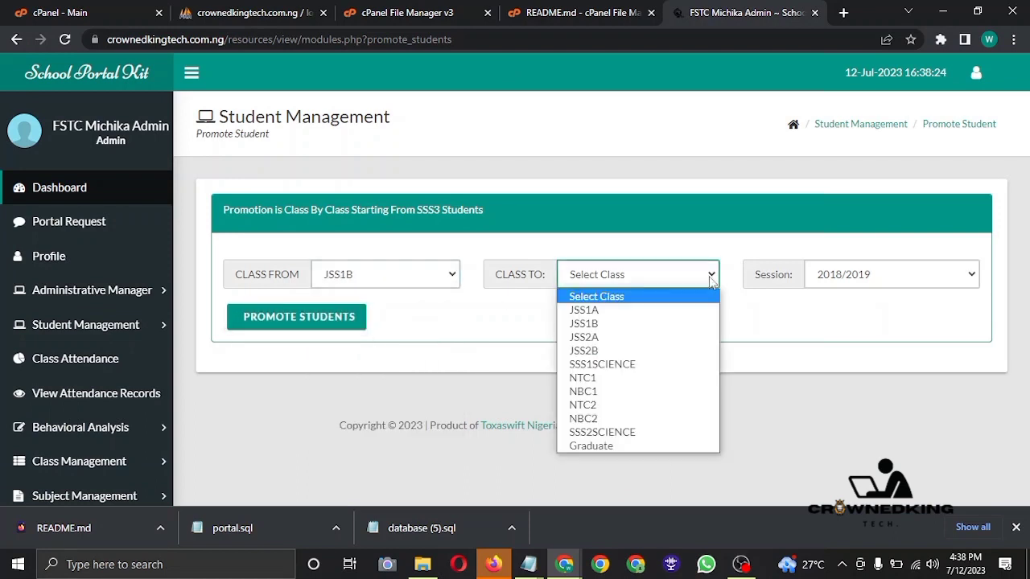
left_click(634, 326)
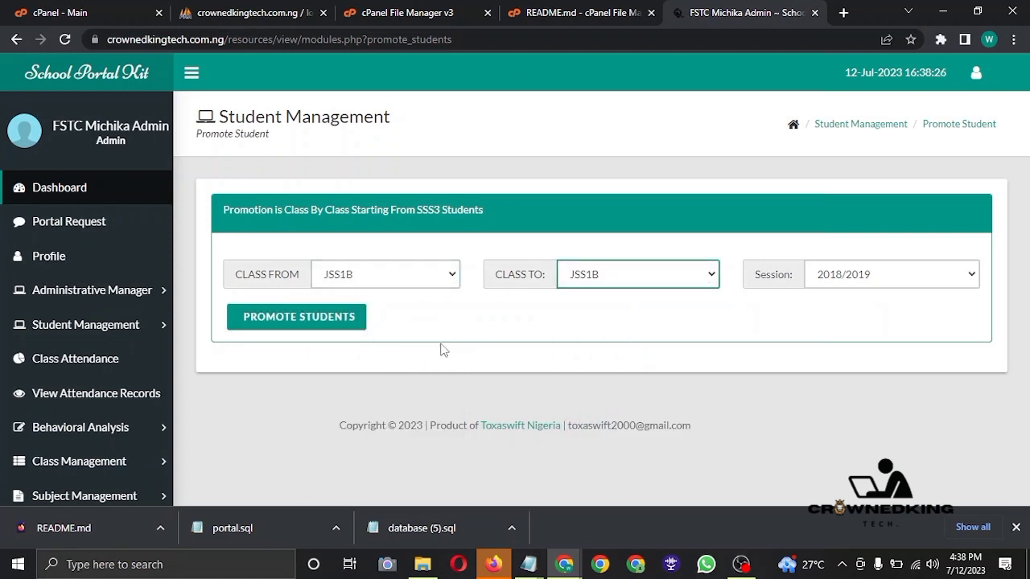
left_click(341, 320)
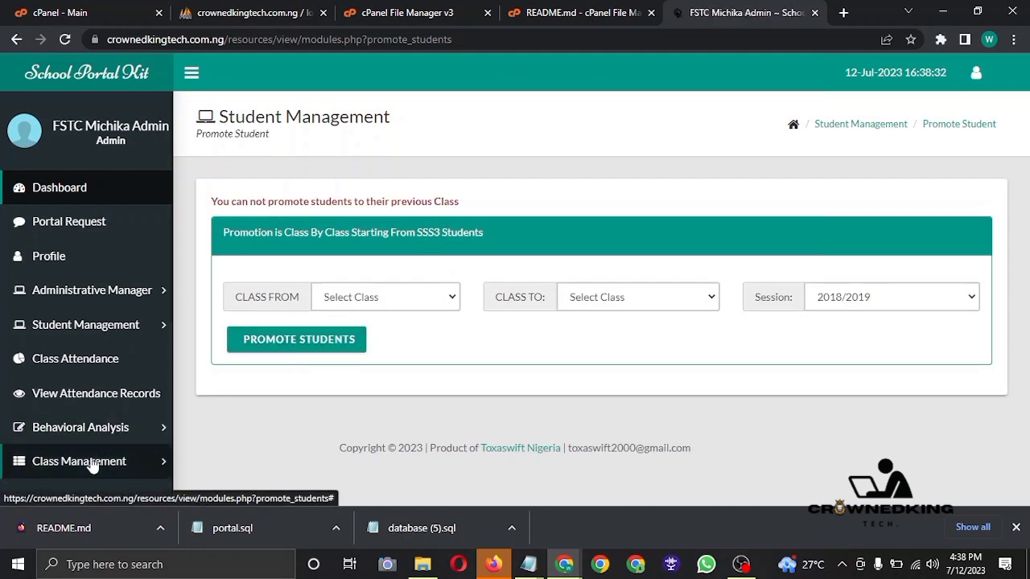
left_click(108, 303)
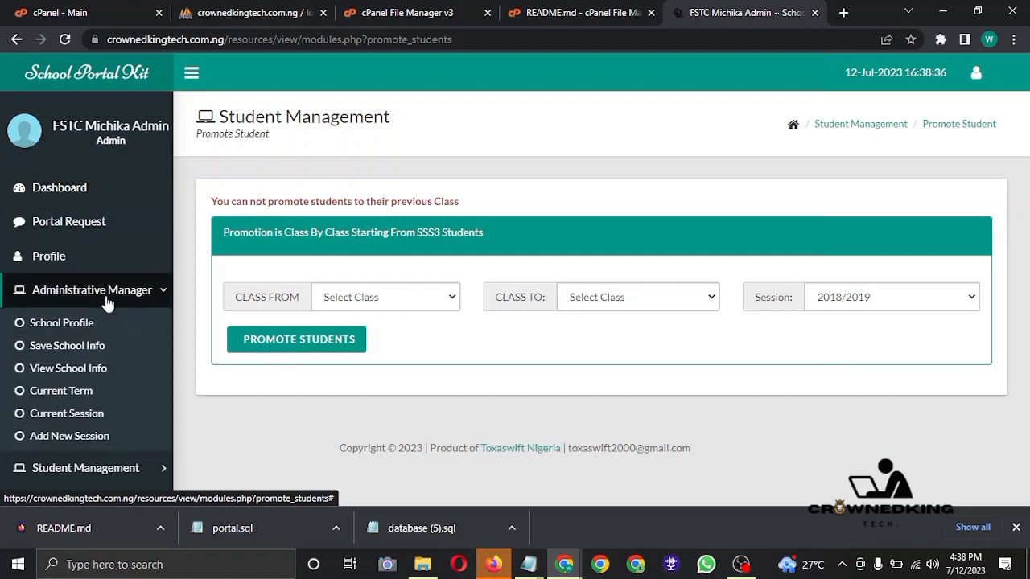
left_click(106, 298)
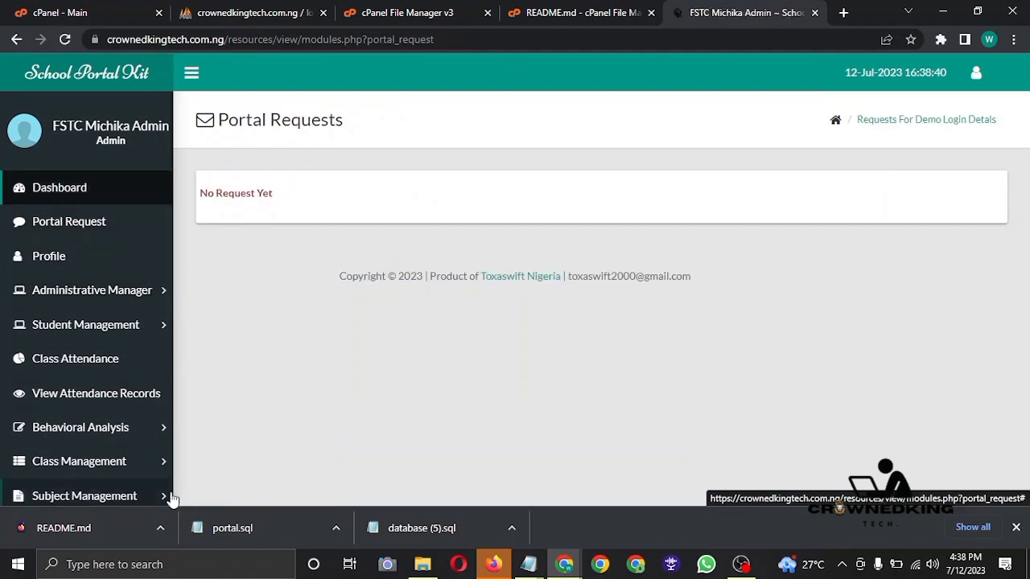
Collapse and restore the sidebar, view the profile, and try behavioral analysis manual entry
left_click(165, 495)
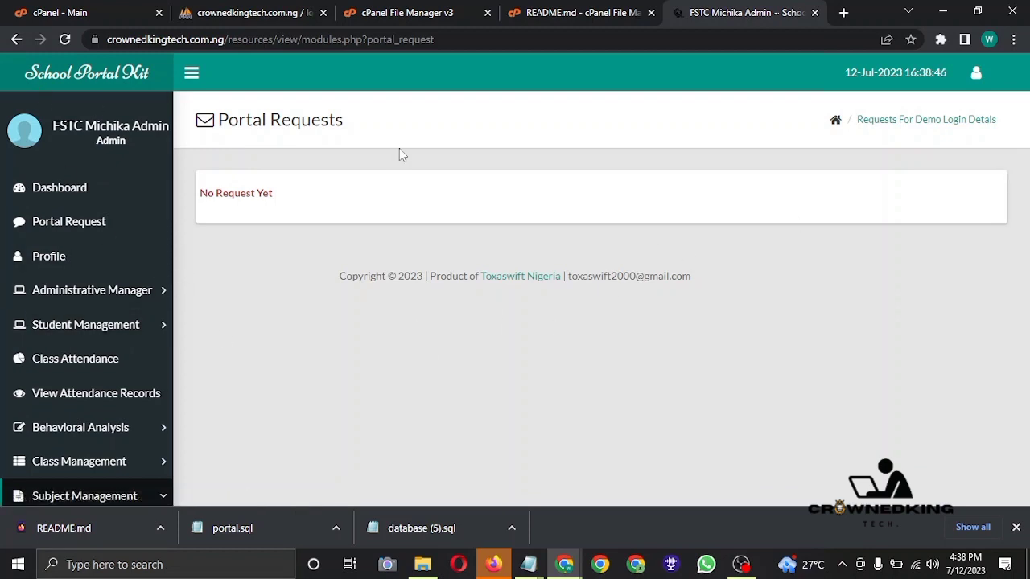
left_click(191, 77)
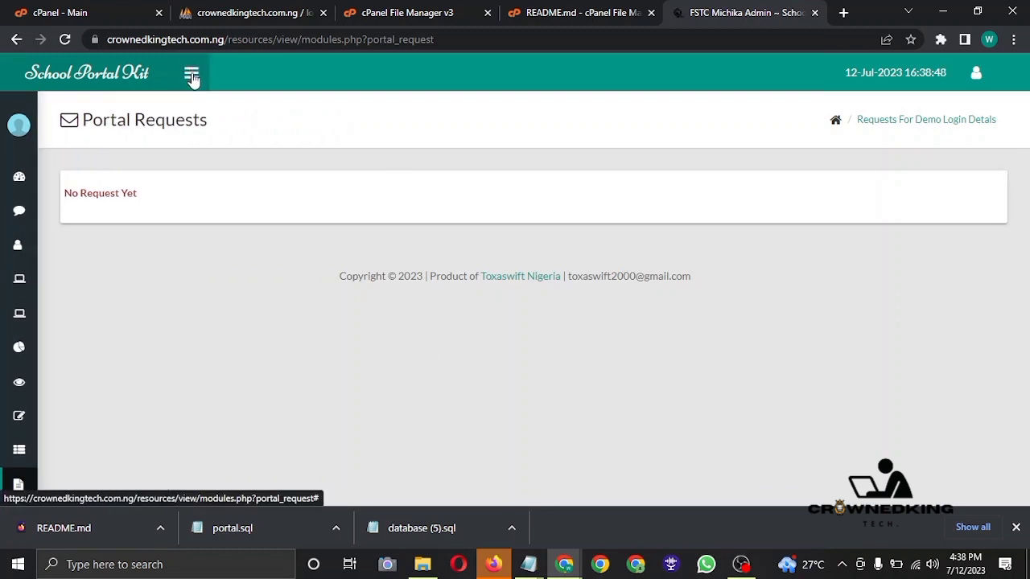
left_click(192, 75)
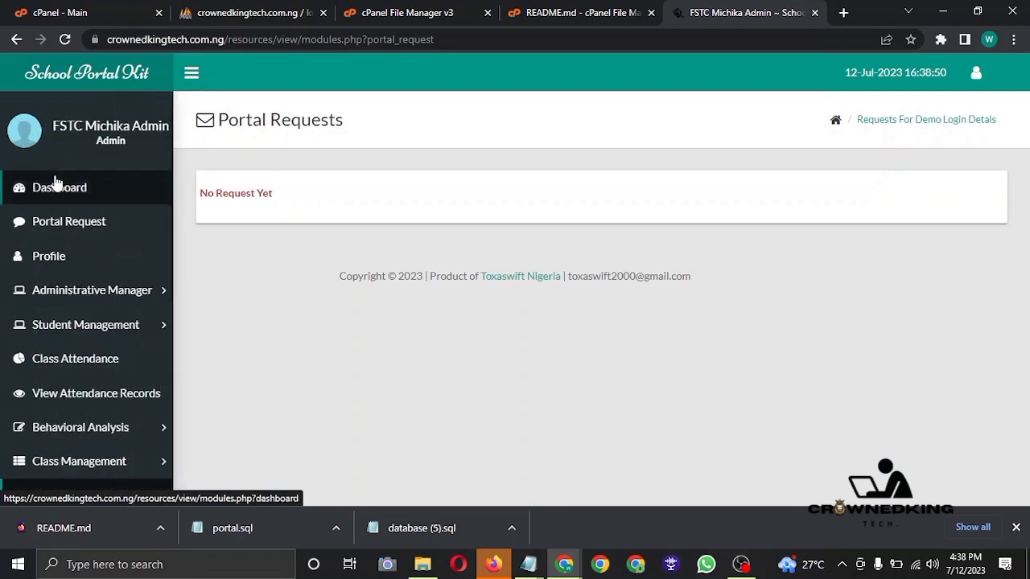
left_click(40, 263)
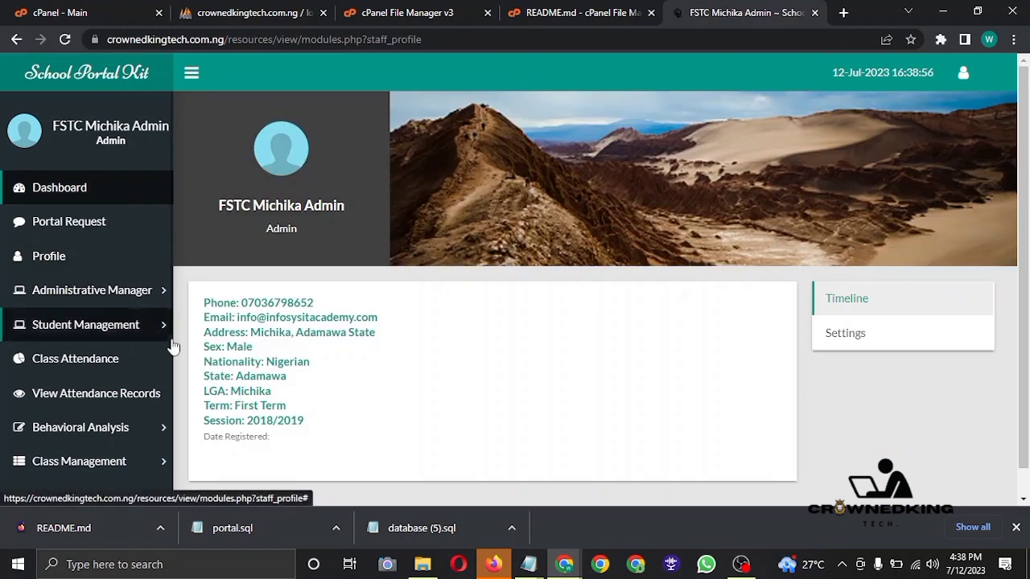
left_click(109, 430)
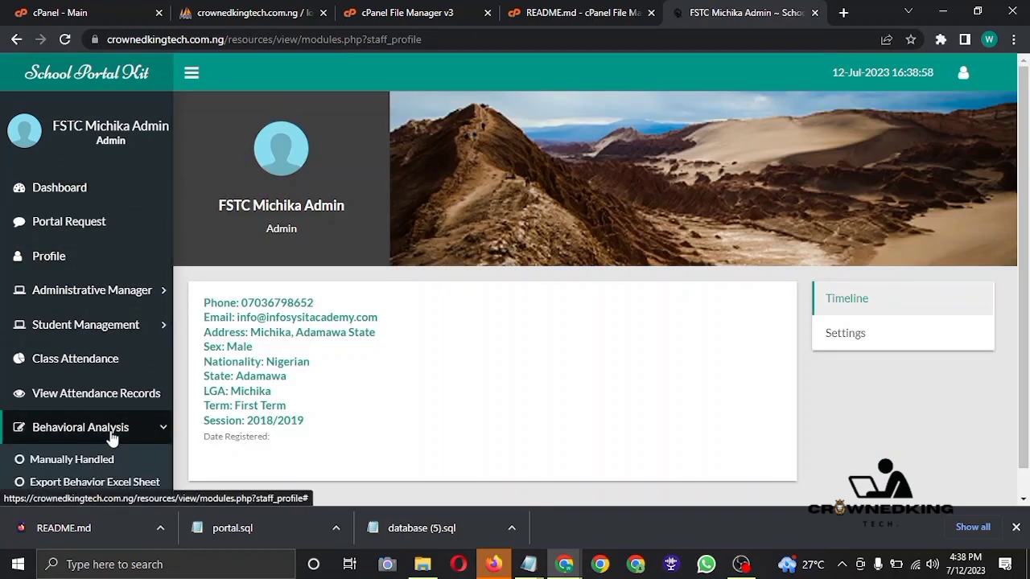
left_click(104, 474)
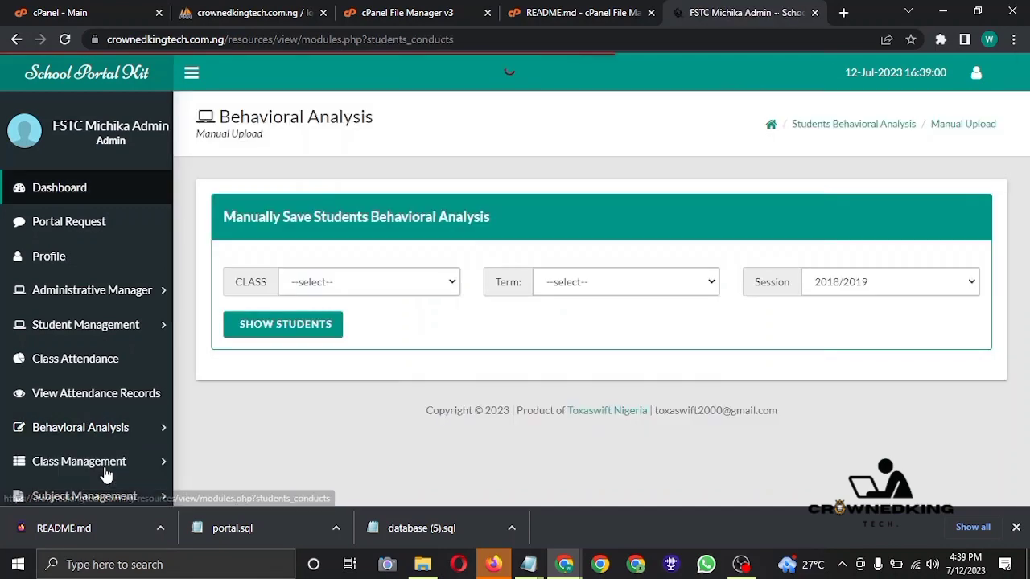
Return to the admin's staff profile, dismiss the downloads bar, and expand Subject Management
left_click(122, 497)
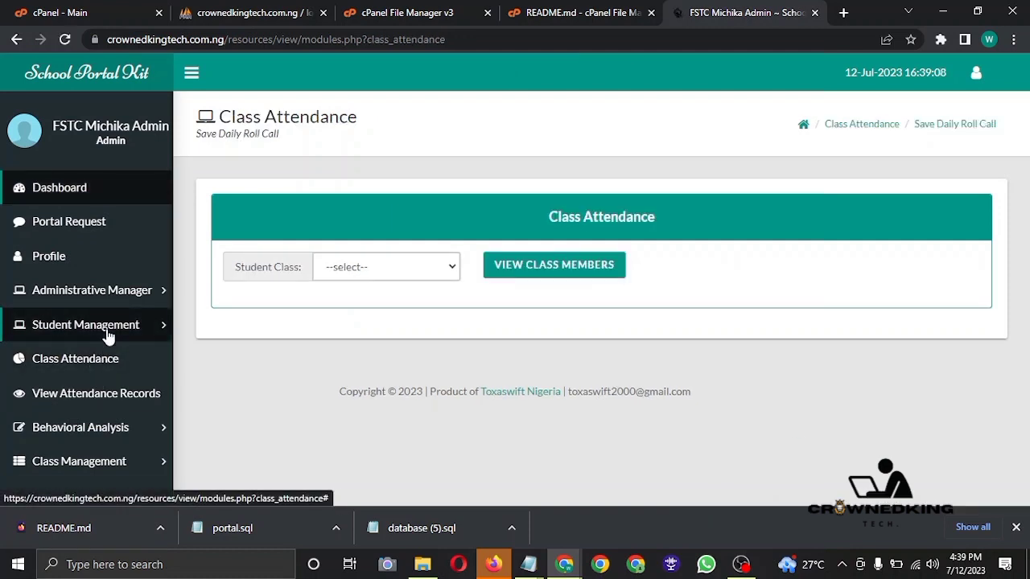
left_click(109, 330)
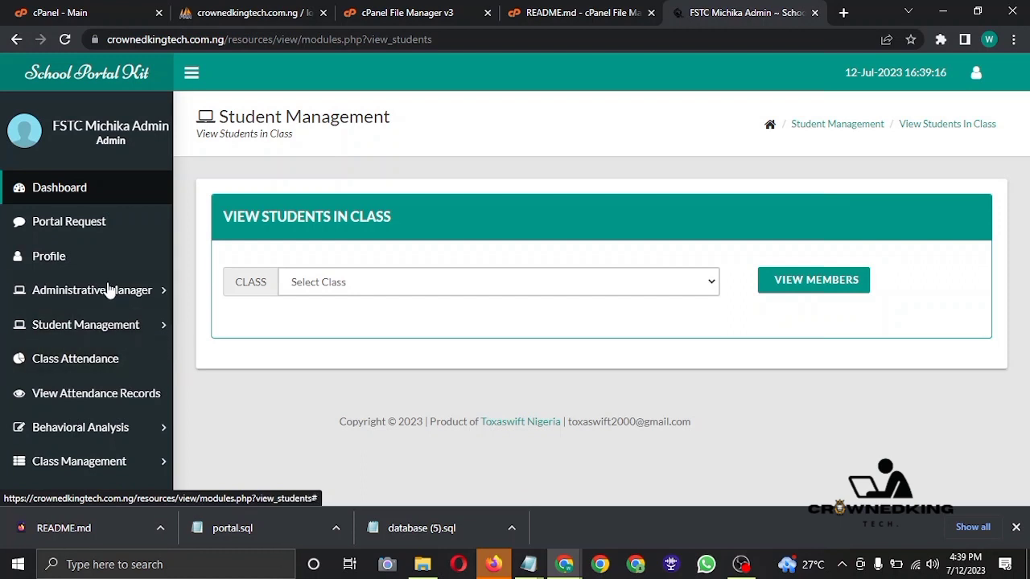
left_click(58, 263)
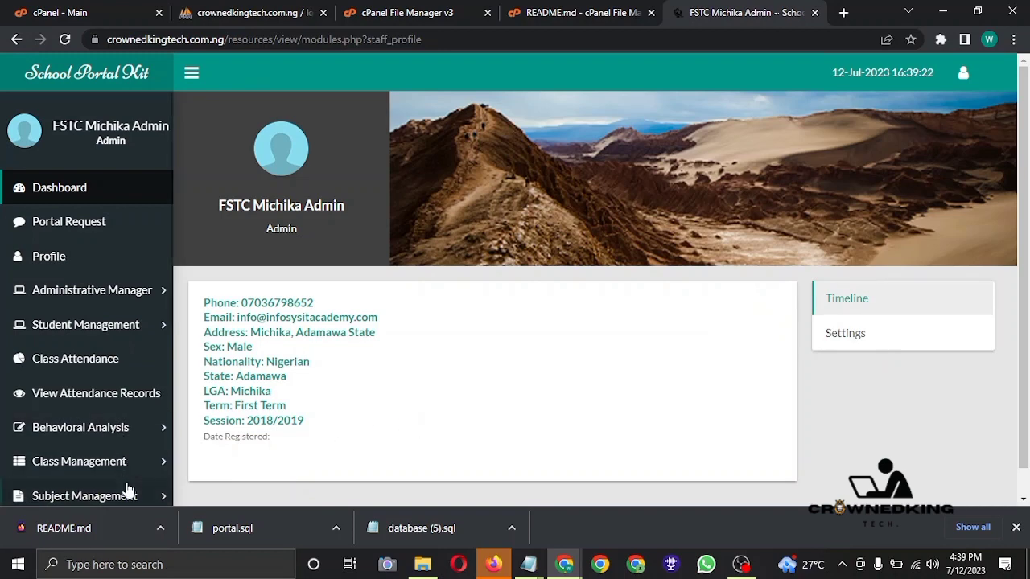
left_click(1015, 527)
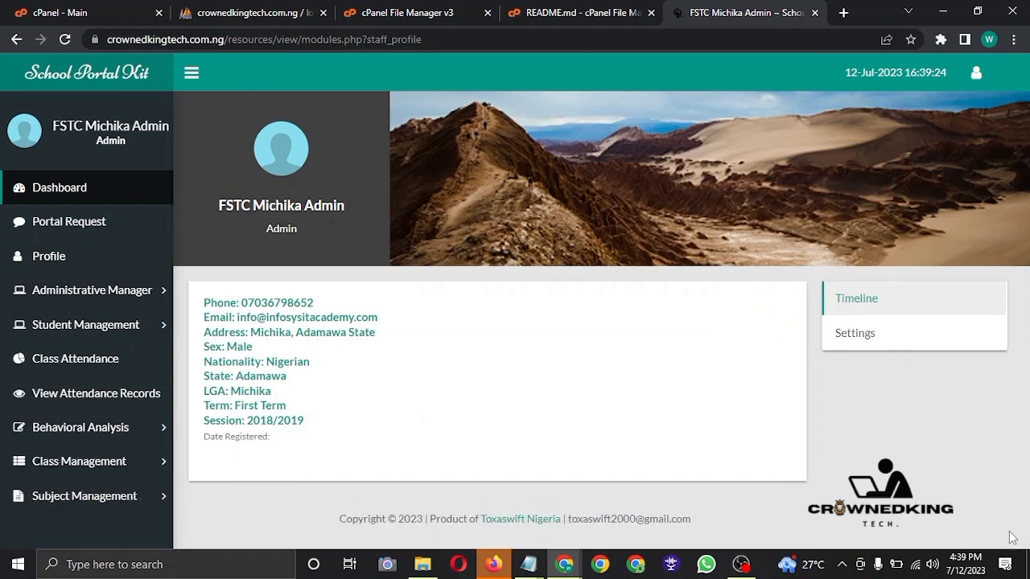
left_click(65, 499)
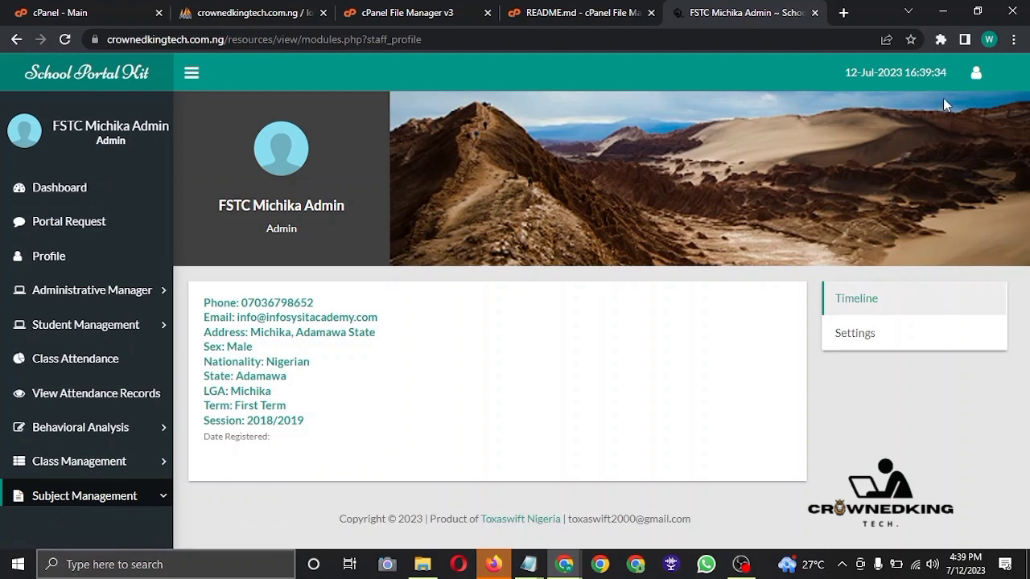
Enable Scratch Card Result Checking in the portal Settings
left_click(977, 75)
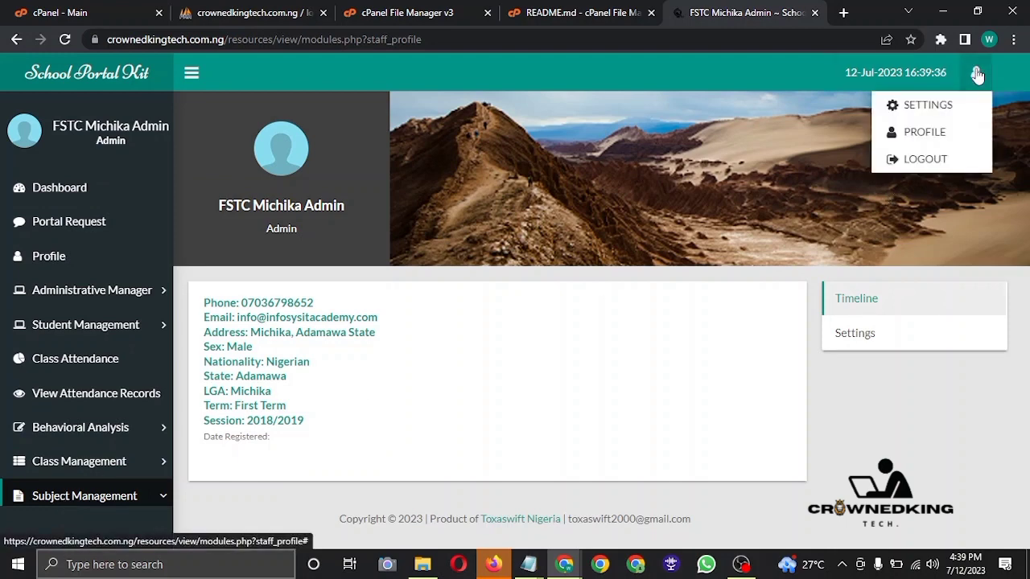
left_click(935, 104)
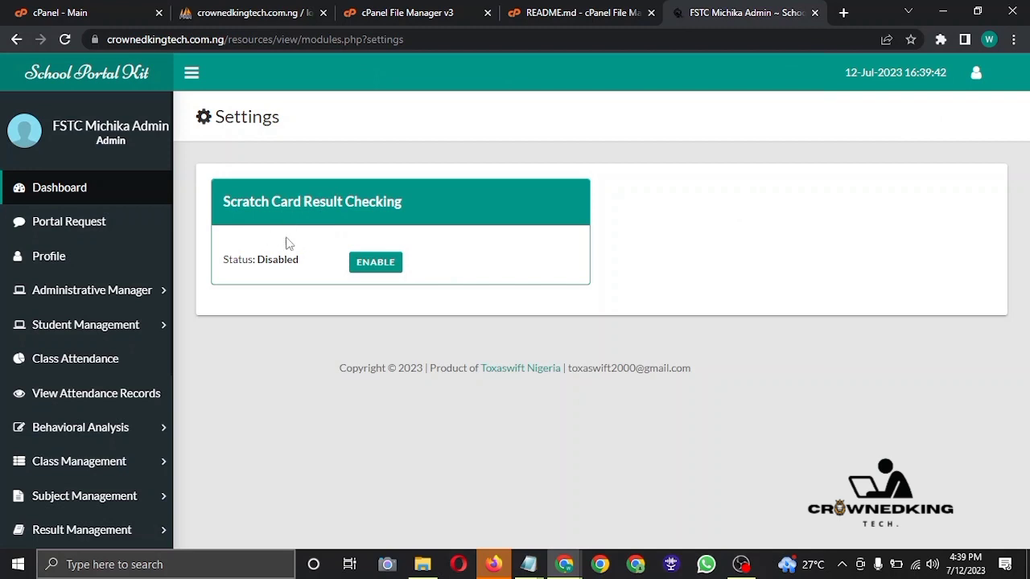
left_click(394, 270)
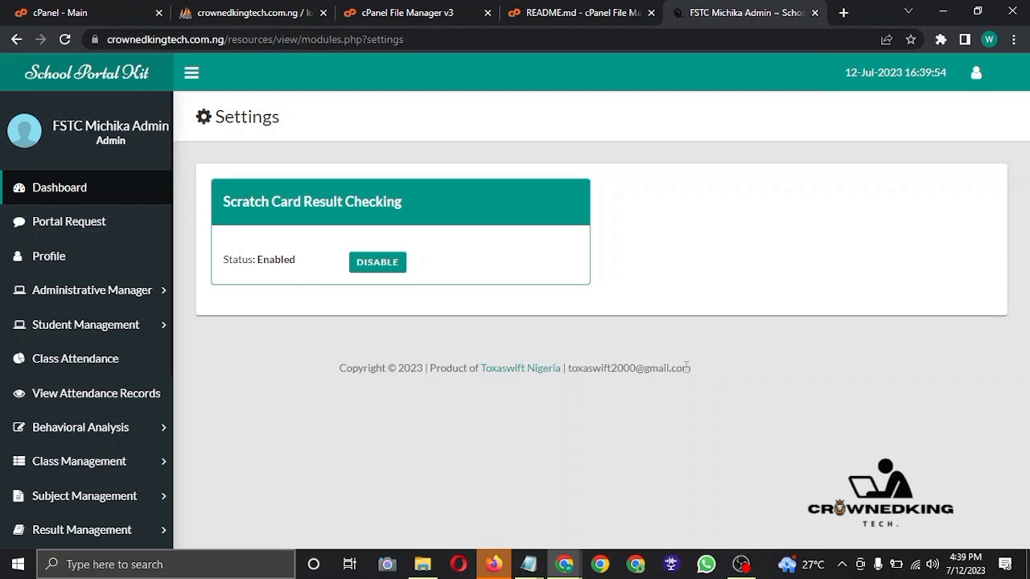
Toggle the Result Management menu, then head back to the Dashboard via the user menu
left_click(101, 533)
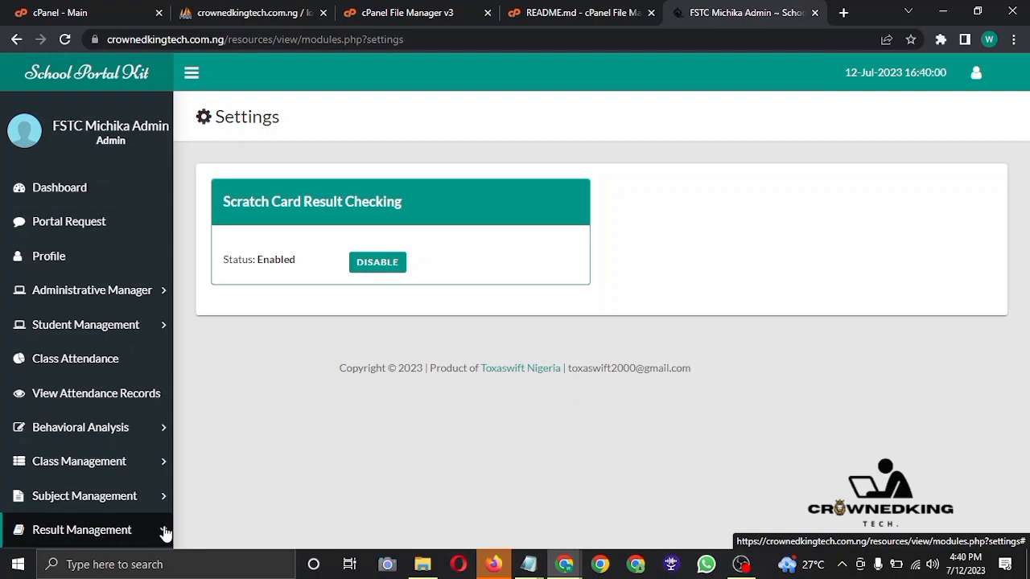
left_click(115, 539)
left_click(115, 539)
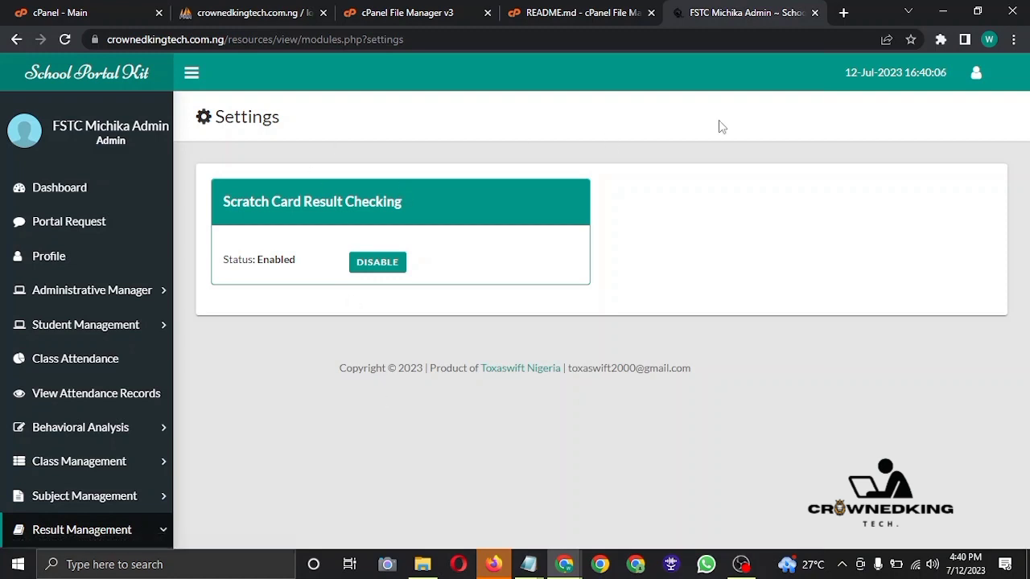
left_click(976, 75)
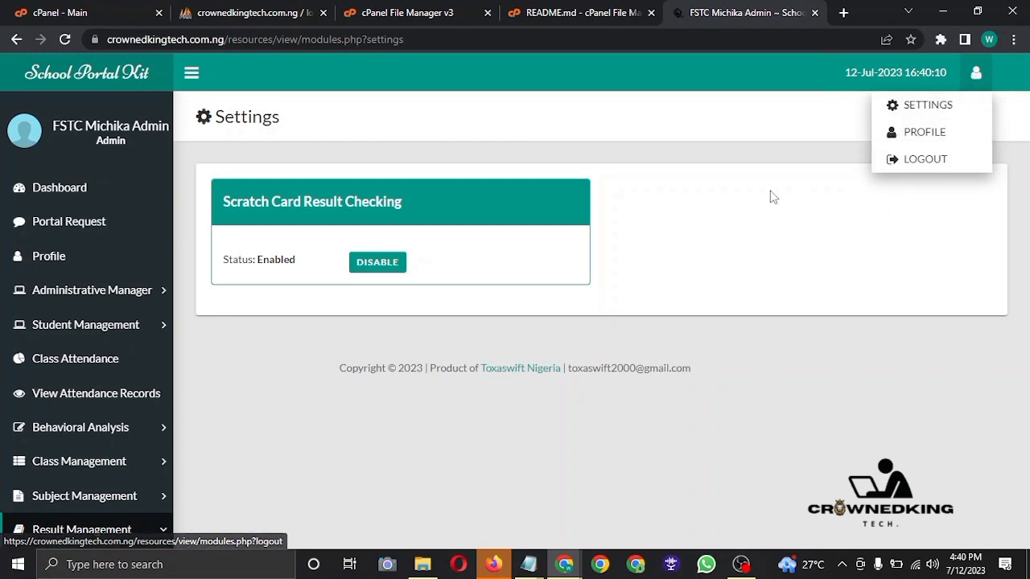
left_click(76, 201)
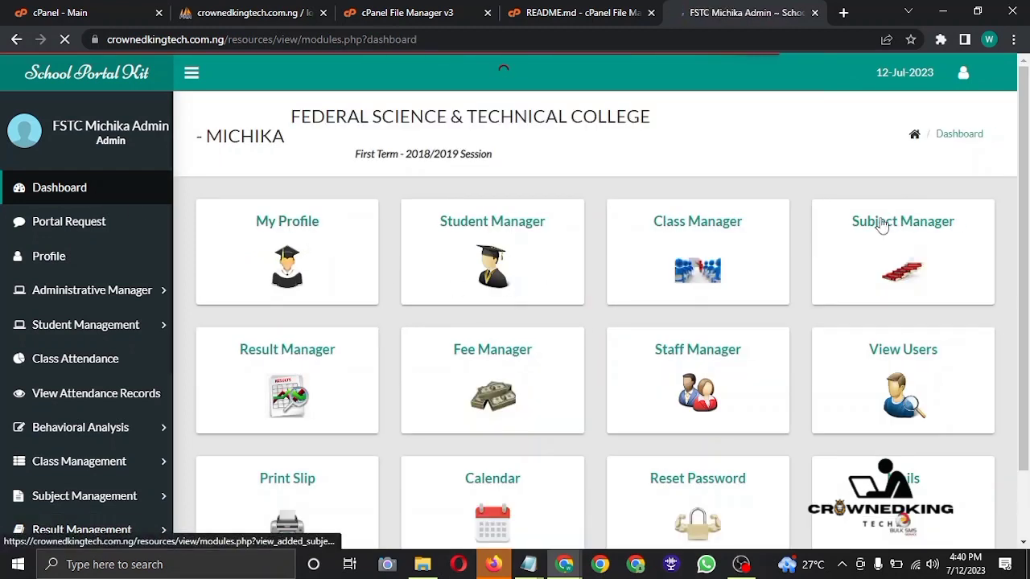
scroll(1026, 258, "down", 2)
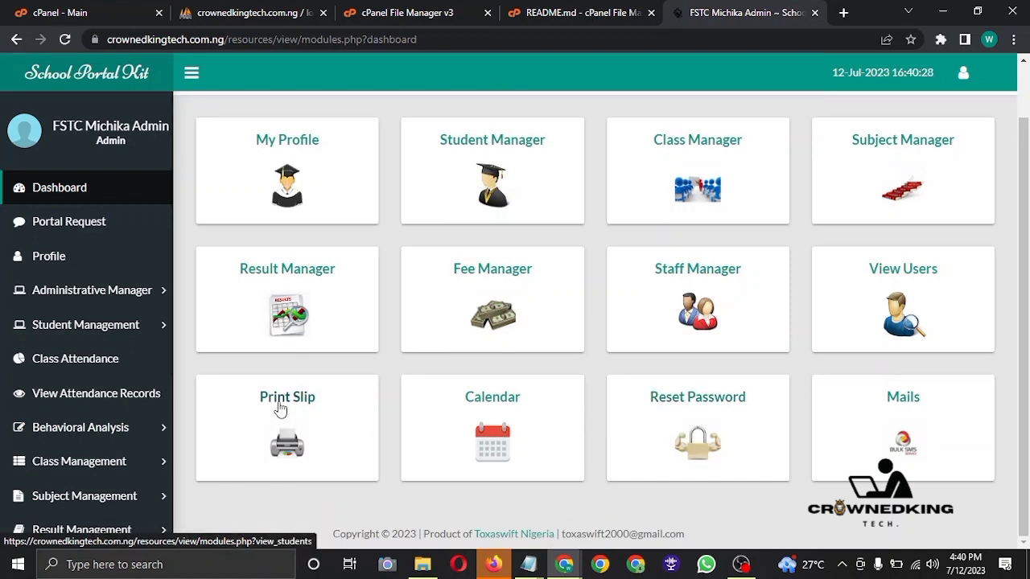
left_click(290, 399)
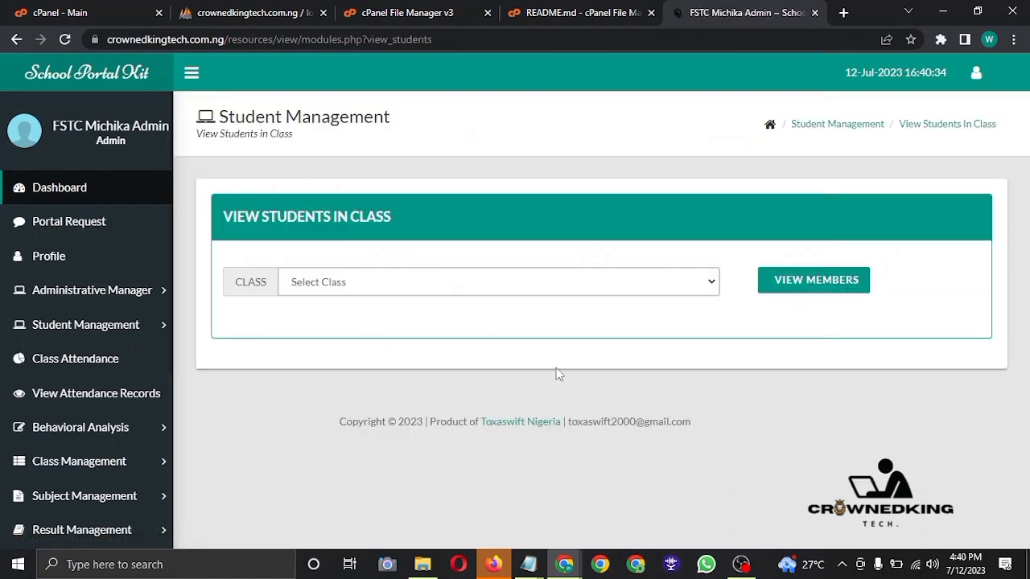
left_click(976, 74)
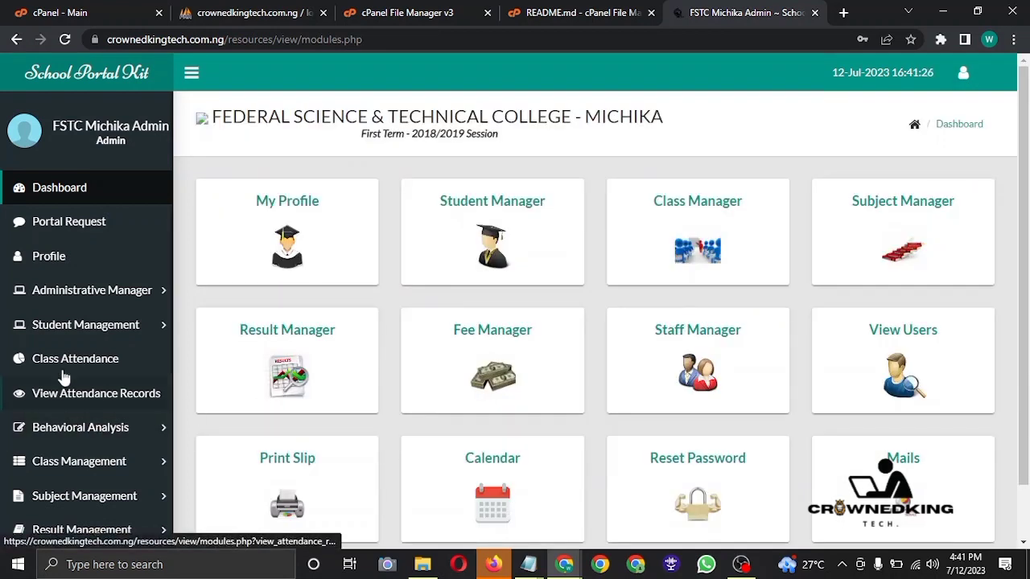
Open Register New Student and attach a JPG photo as the student's image
left_click(154, 333)
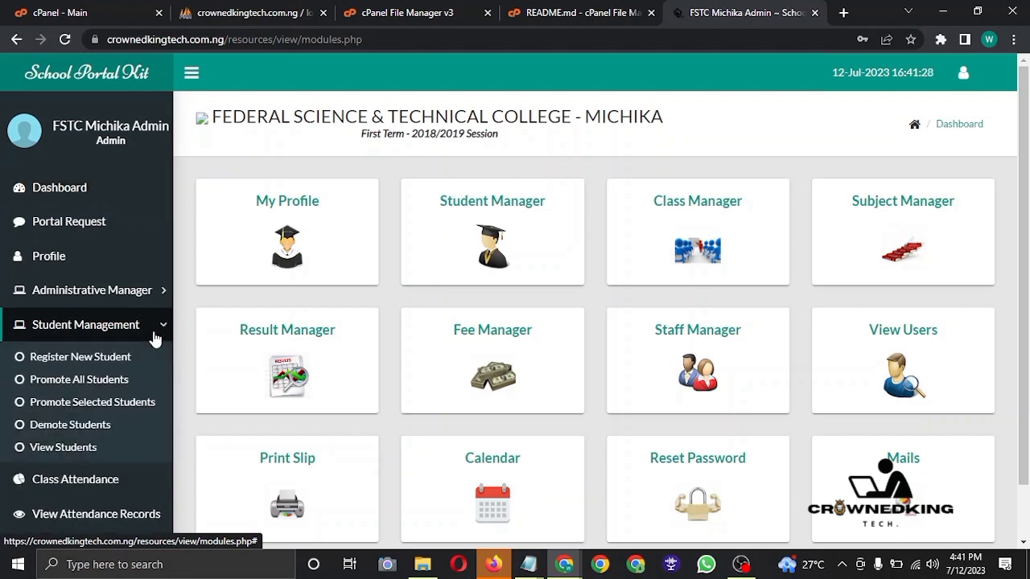
left_click(103, 364)
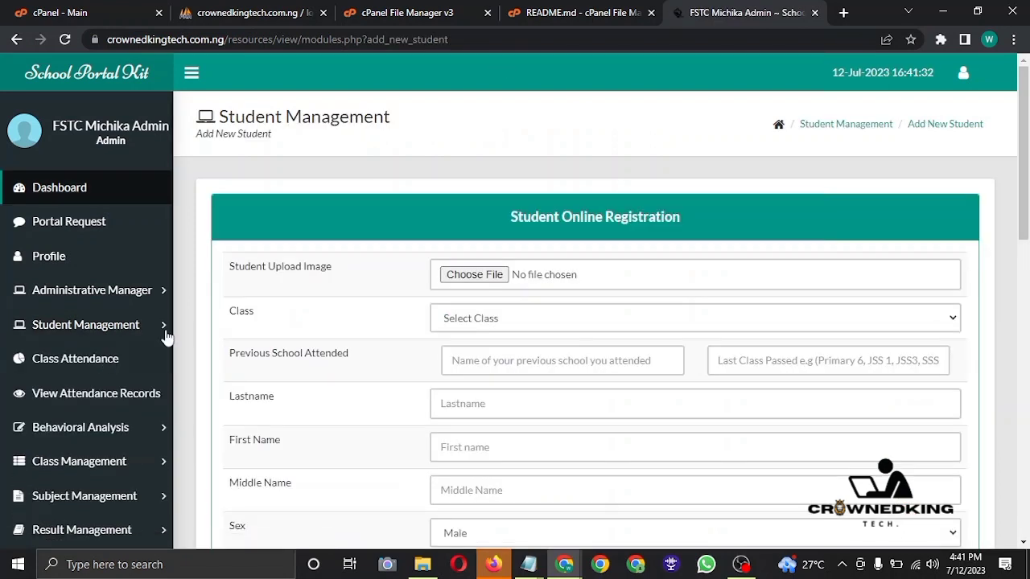
left_click(491, 277)
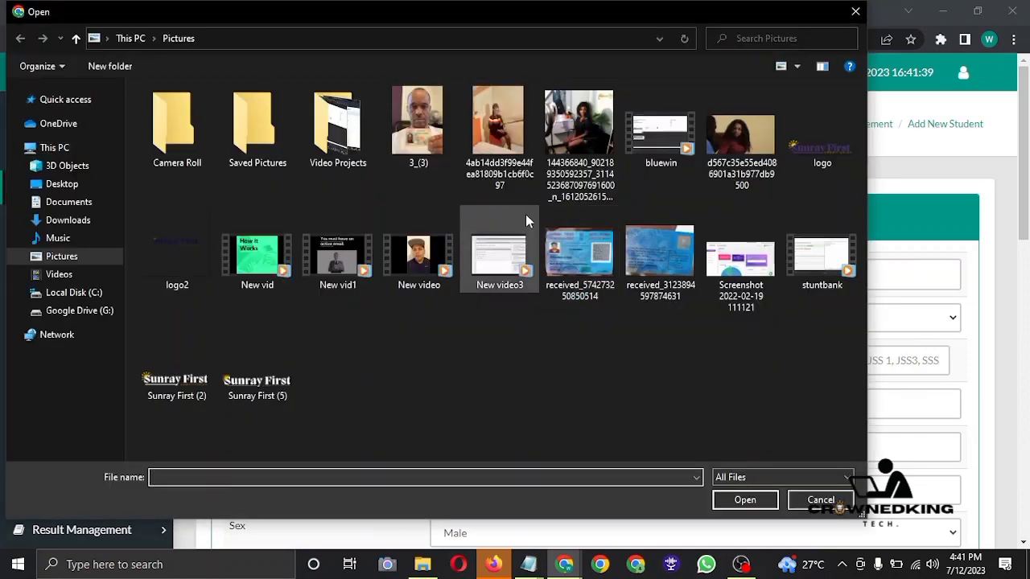
double_click(594, 144)
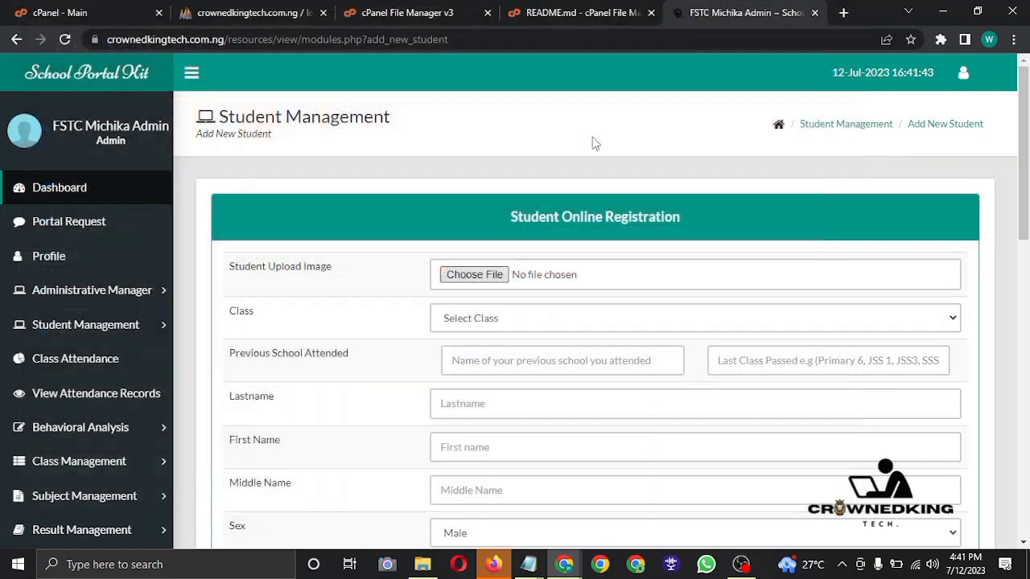
left_click(525, 322)
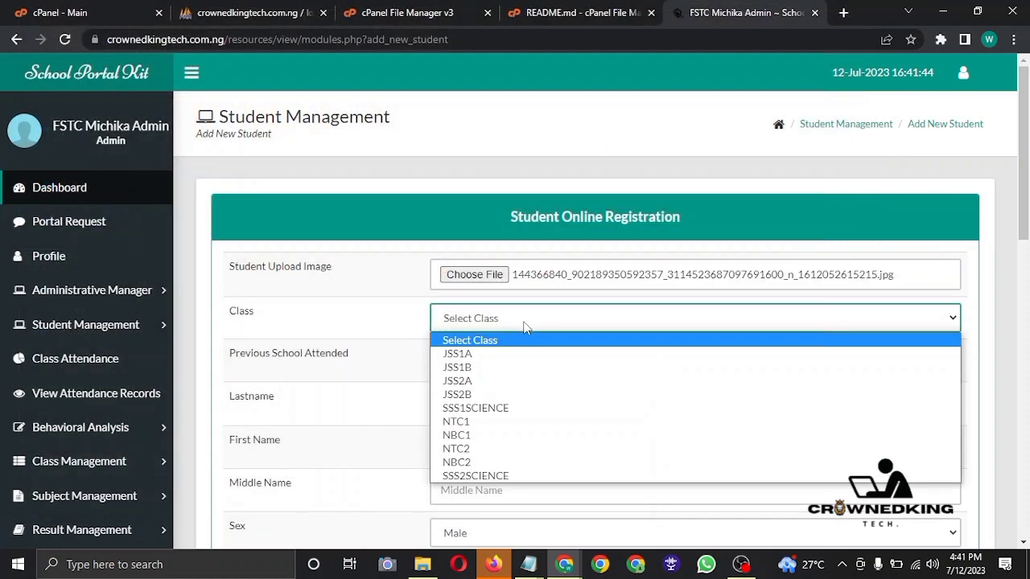
Assign class JSS2A, previous school girls high, and last class passed primary 6
left_click(473, 385)
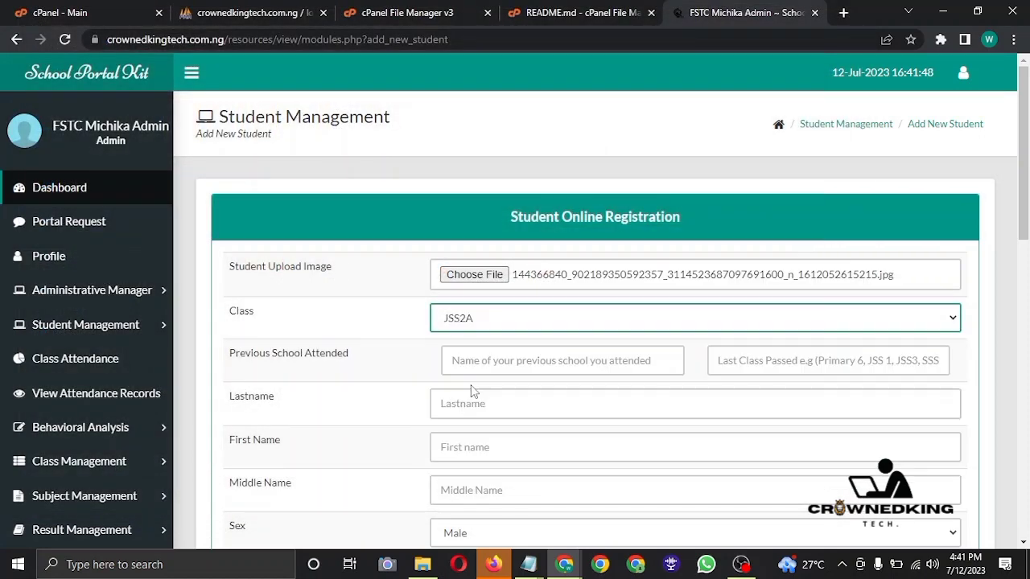
left_click(489, 359)
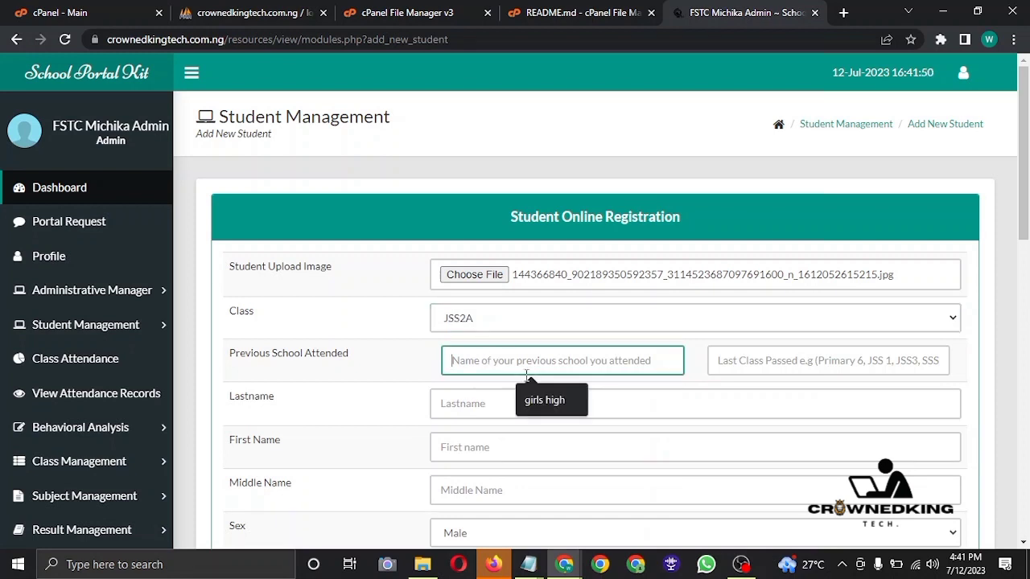
left_click(544, 400)
left_click(769, 366)
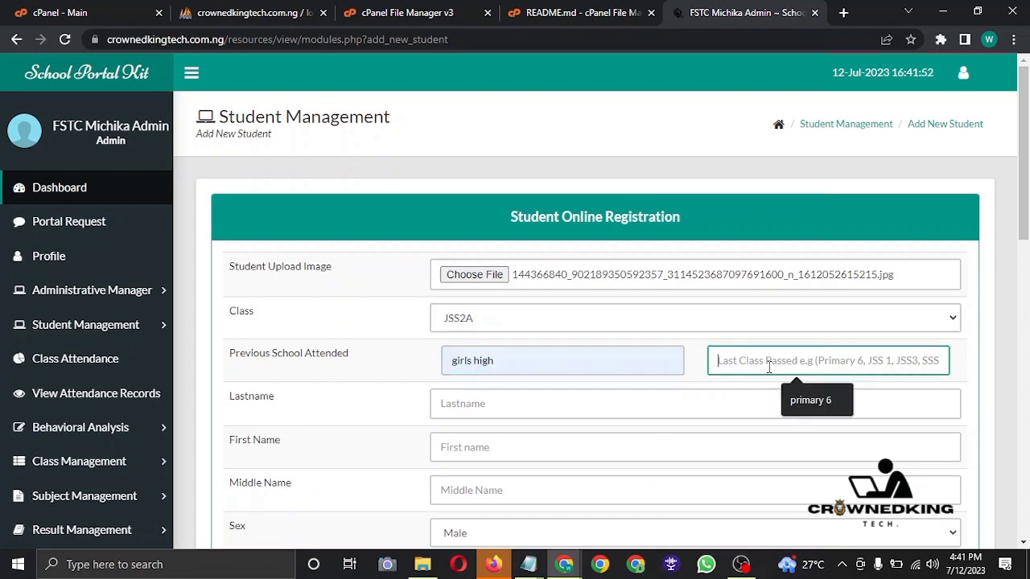
left_click(786, 401)
Fill in the student's last, first and middle names from autofill
left_click(708, 410)
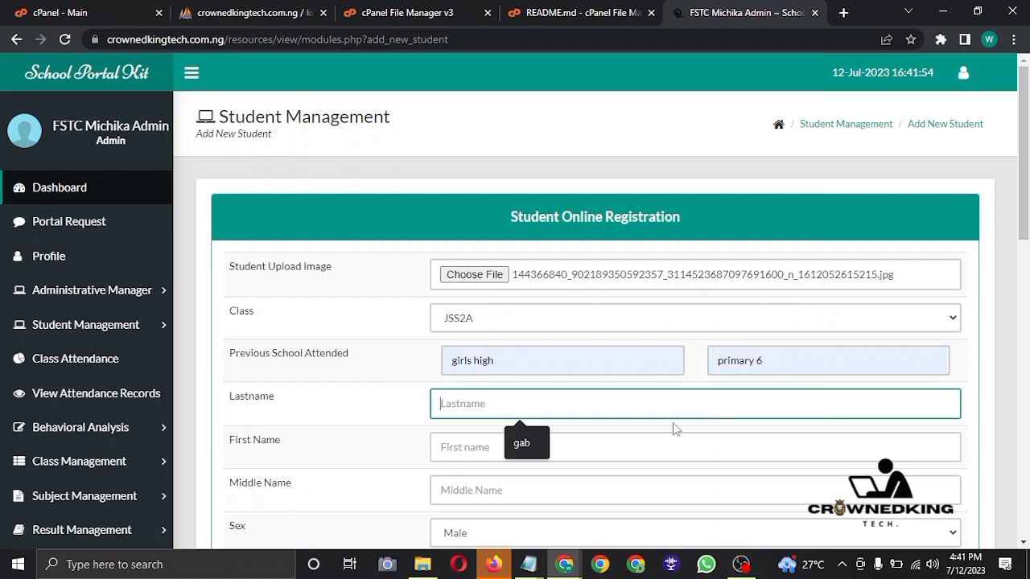
left_click(521, 443)
left_click(496, 452)
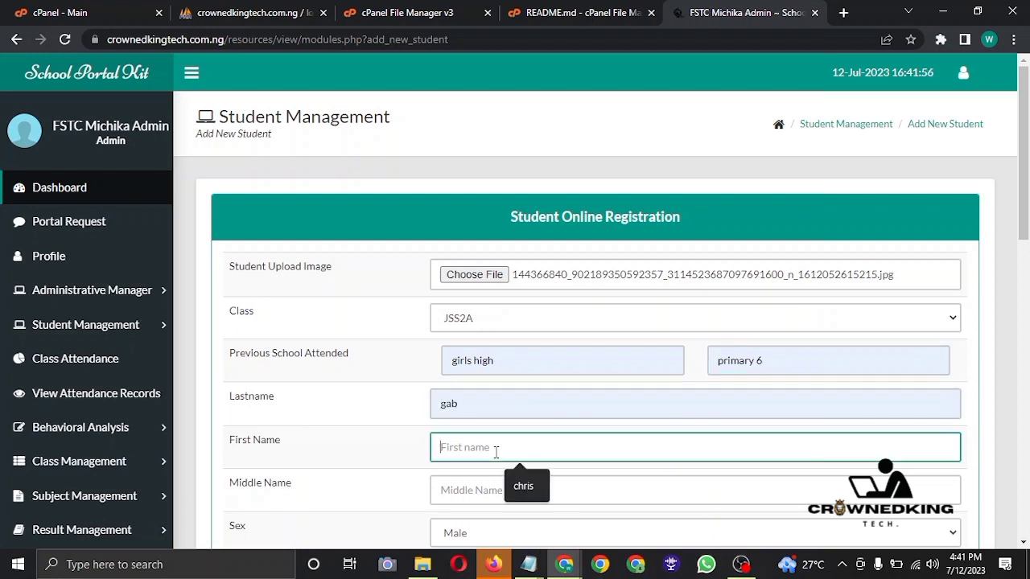
left_click(535, 487)
left_click(535, 488)
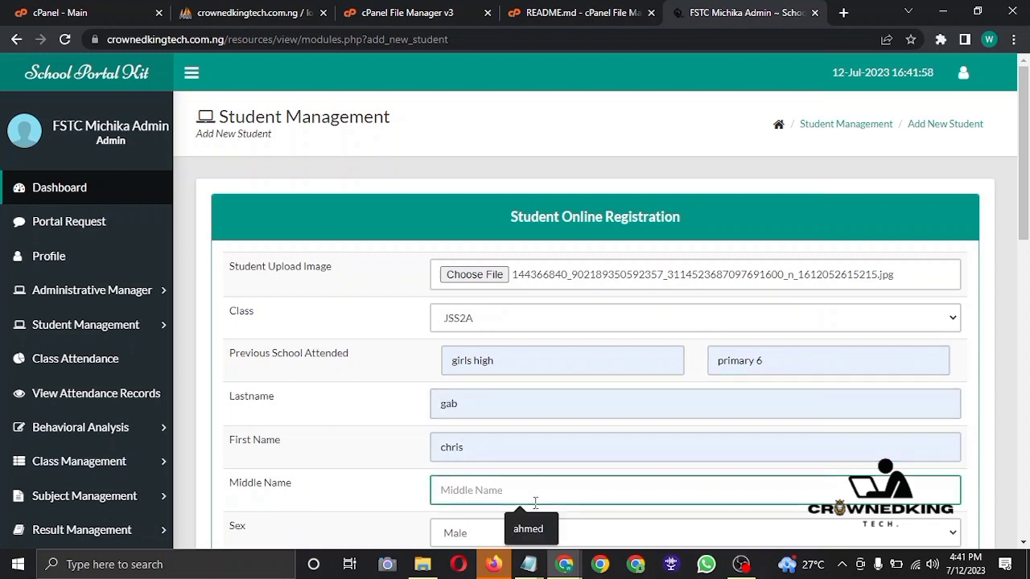
left_click(527, 533)
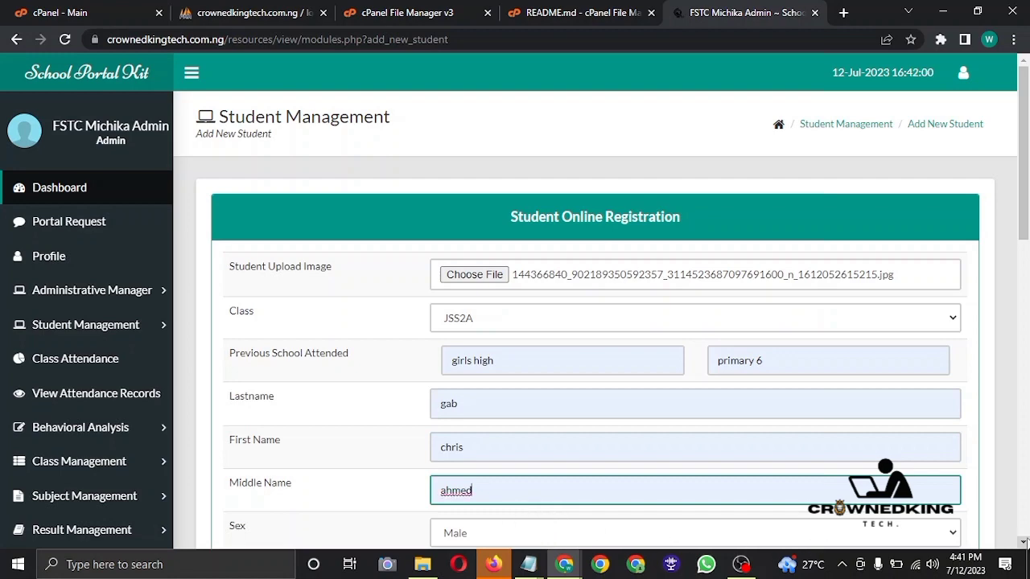
Set sex to Male and date of birth to 2 February 2007
scroll(1023, 544, "down", 4)
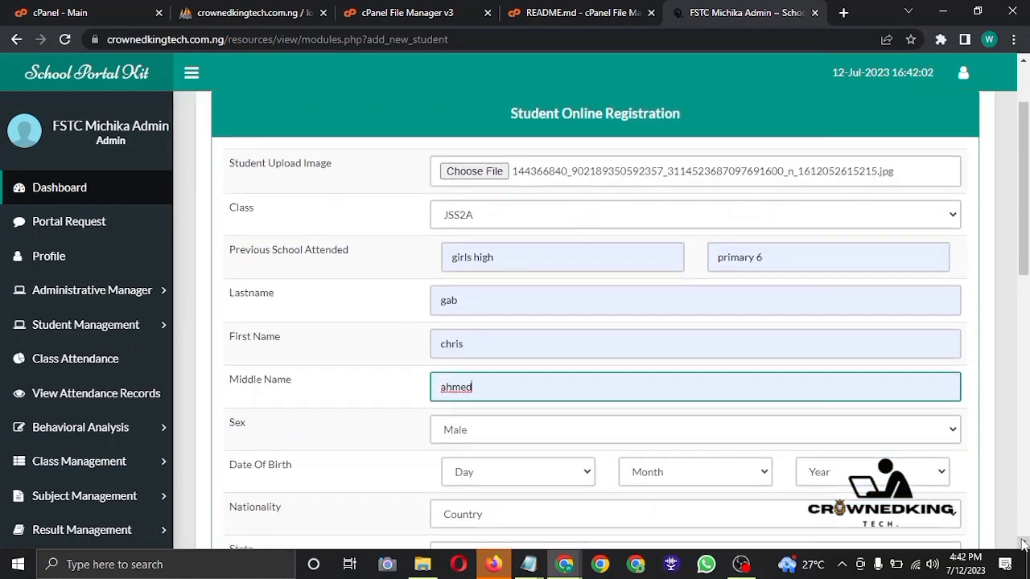
scroll(1024, 544, "down", 1)
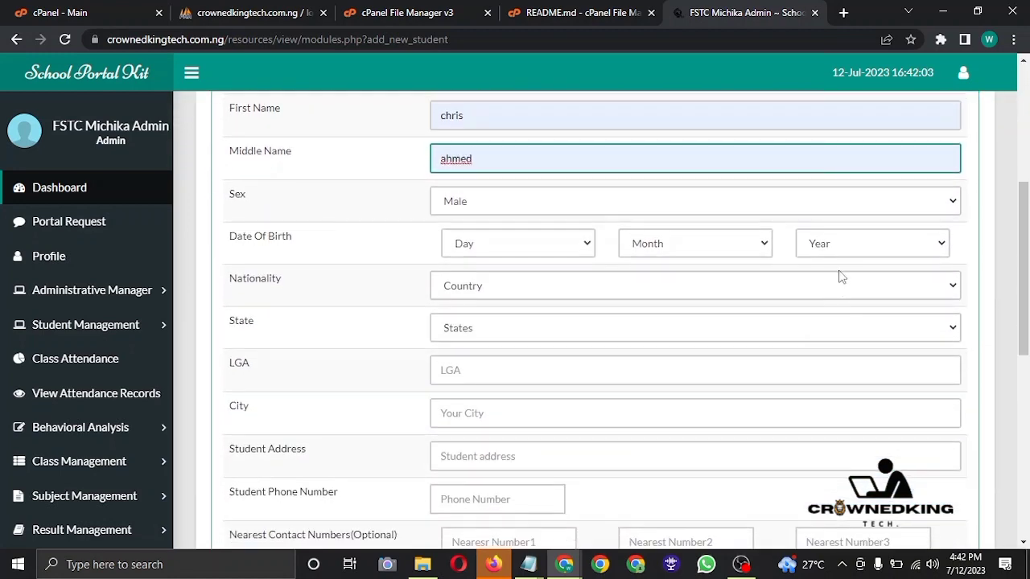
left_click(825, 201)
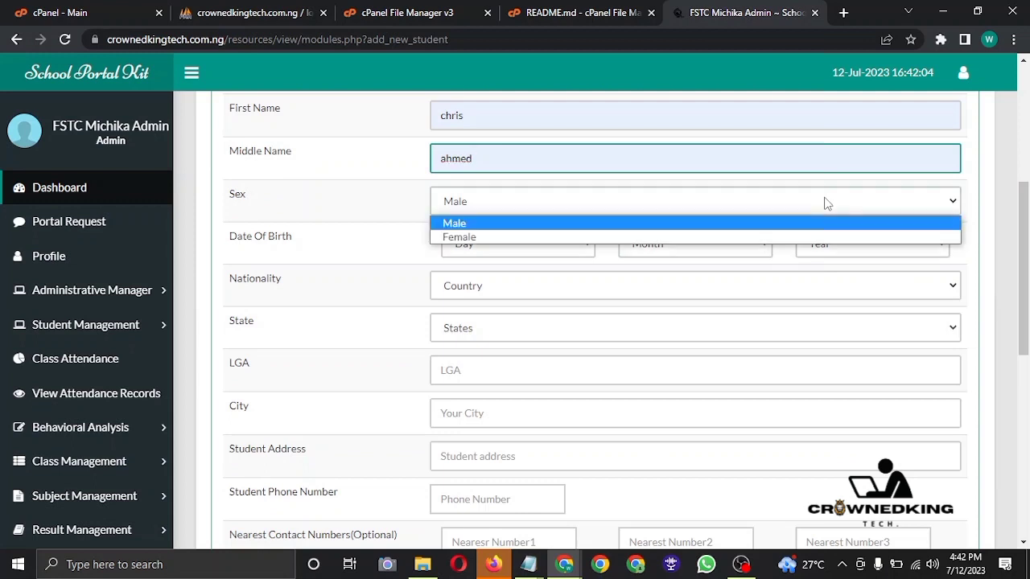
left_click(575, 224)
left_click(540, 241)
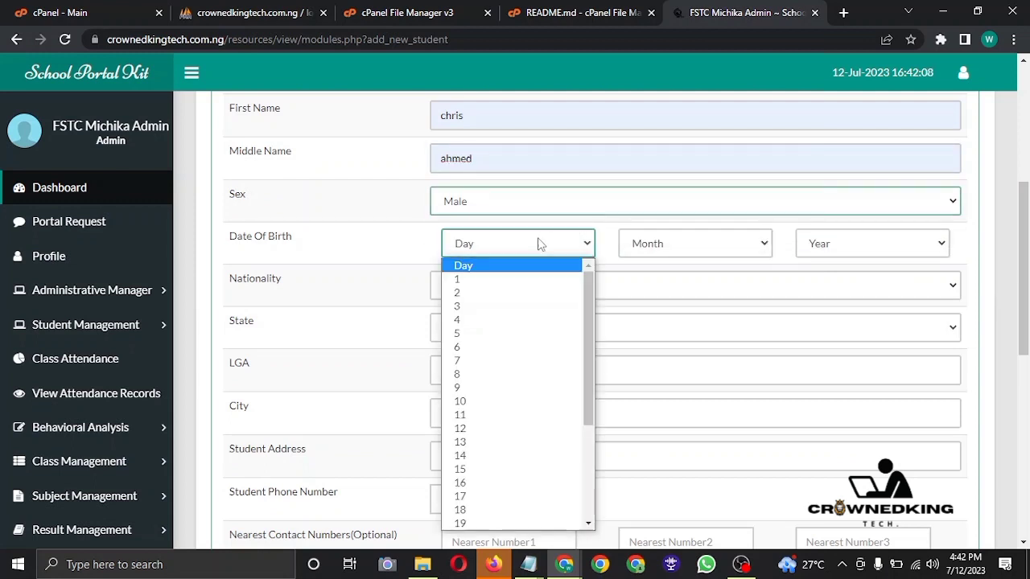
left_click(469, 294)
left_click(643, 251)
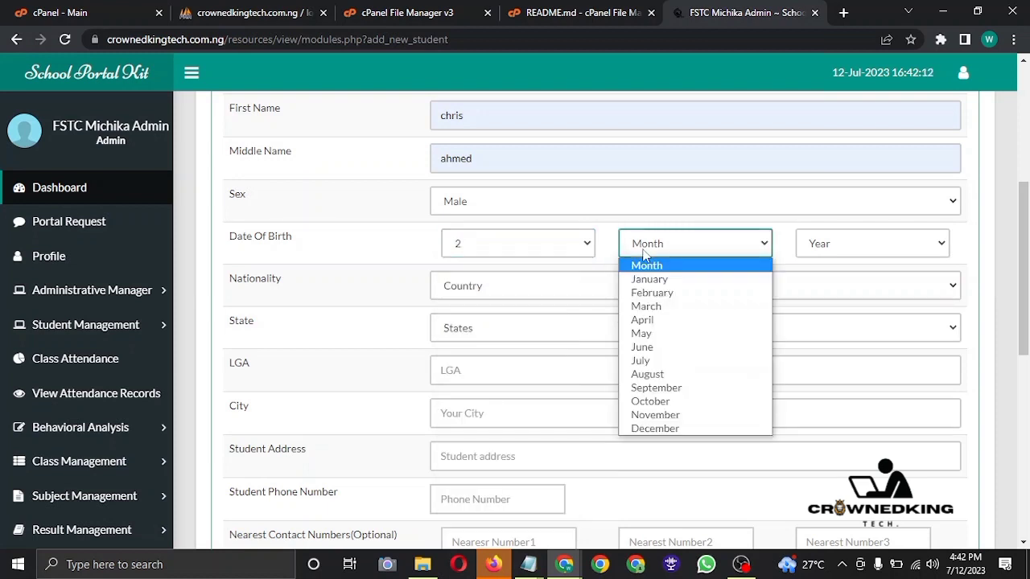
left_click(643, 294)
left_click(869, 241)
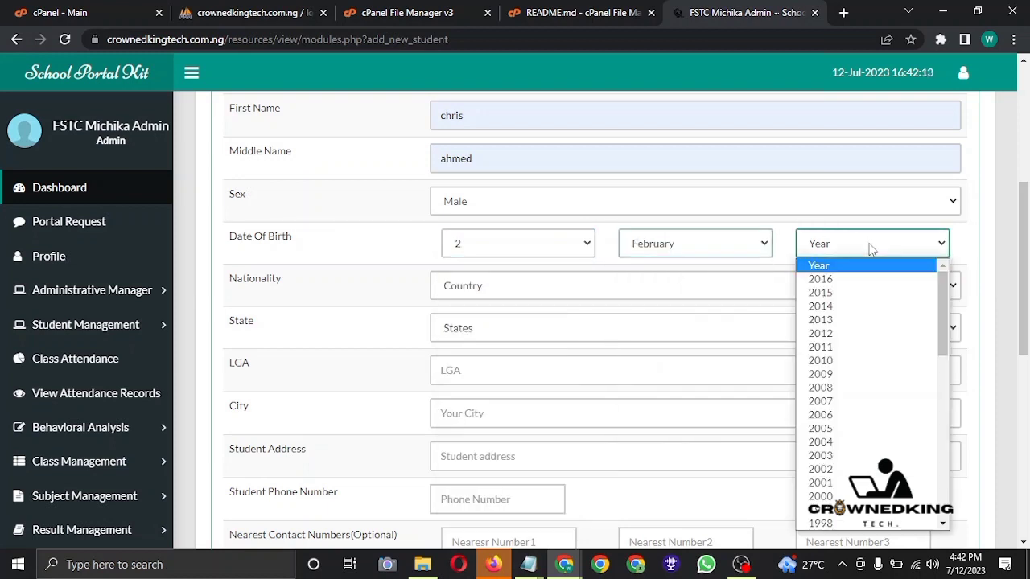
left_click(823, 401)
Set LGA to awka north, nationality Nigeria and state Anambra
left_click(676, 376)
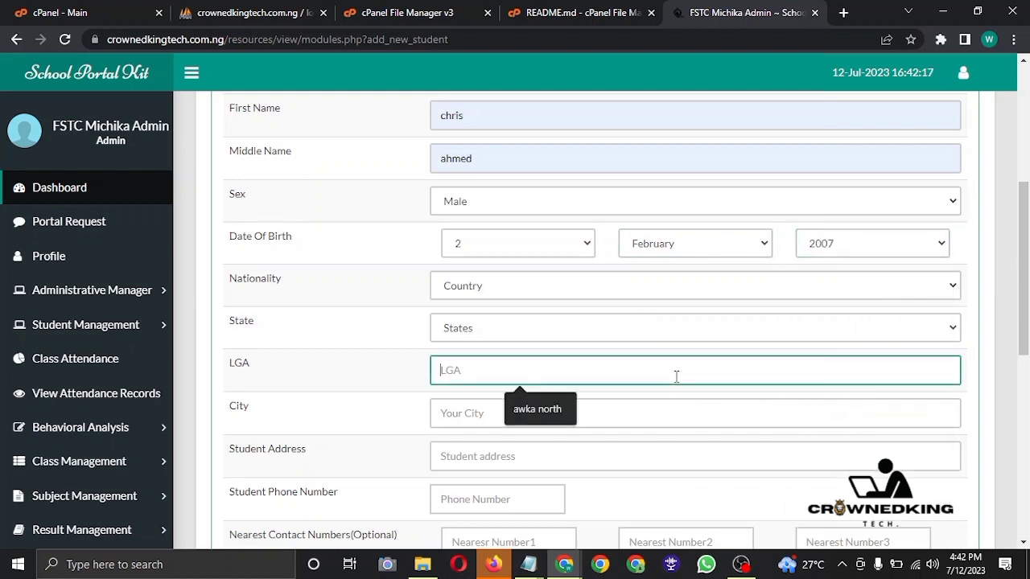
left_click(554, 408)
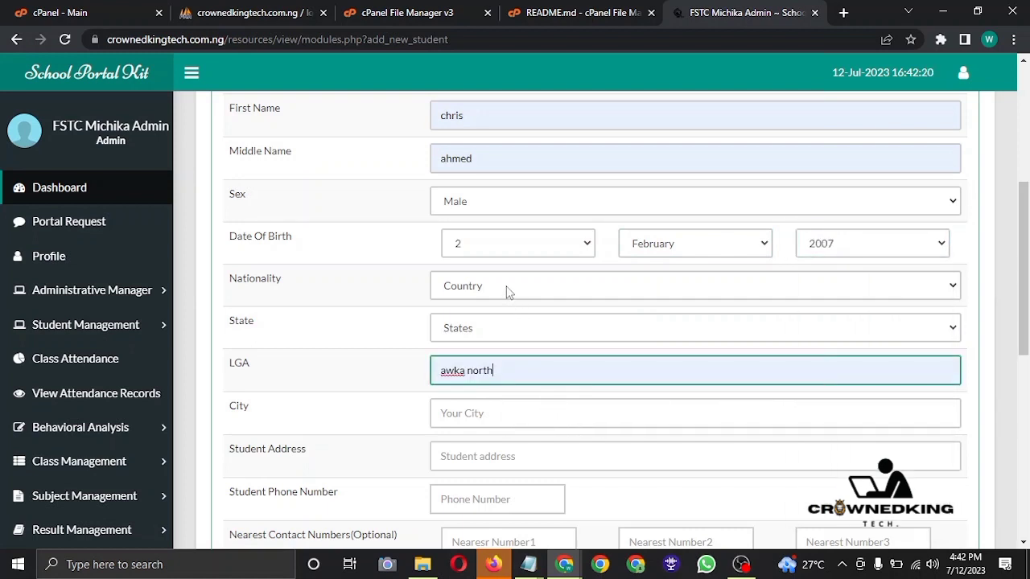
left_click(506, 291)
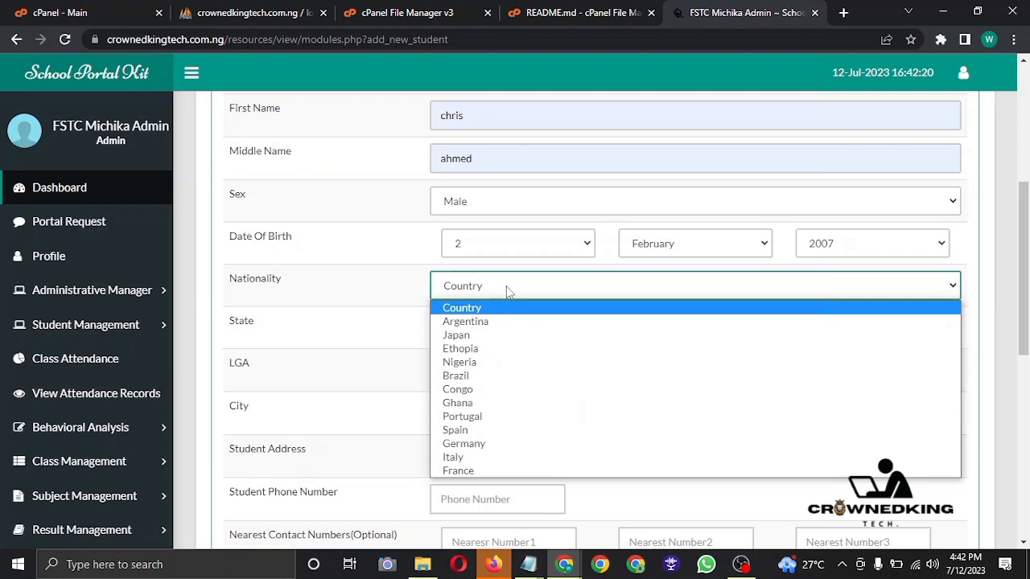
left_click(471, 362)
left_click(495, 329)
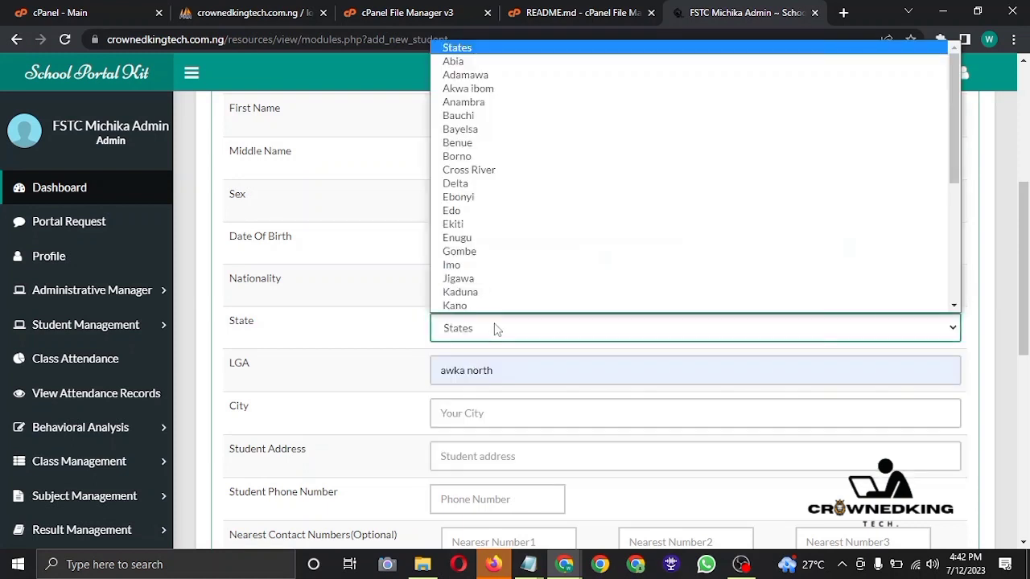
left_click(475, 103)
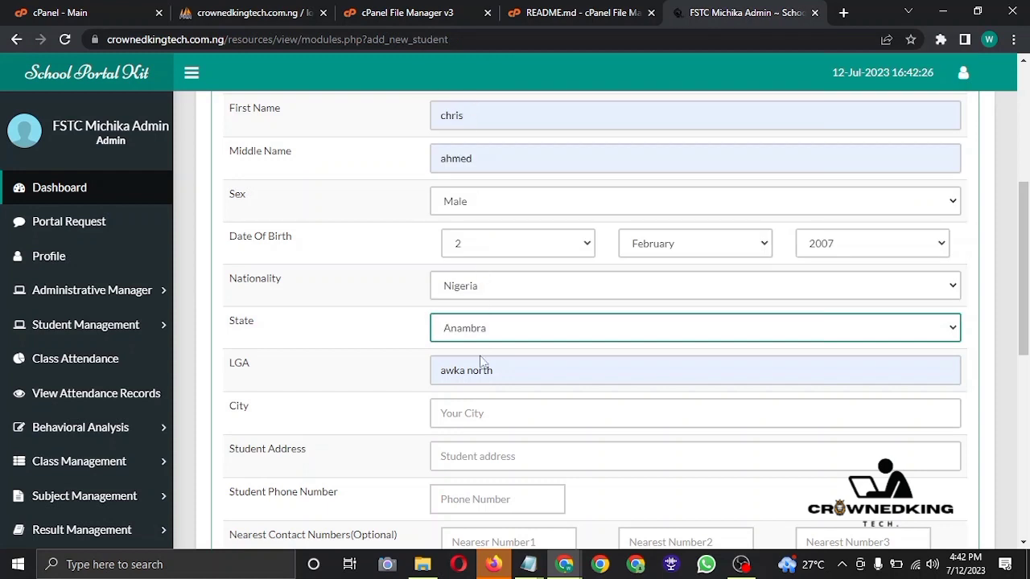
Fill in city awka, the student's address and phone number
left_click(467, 412)
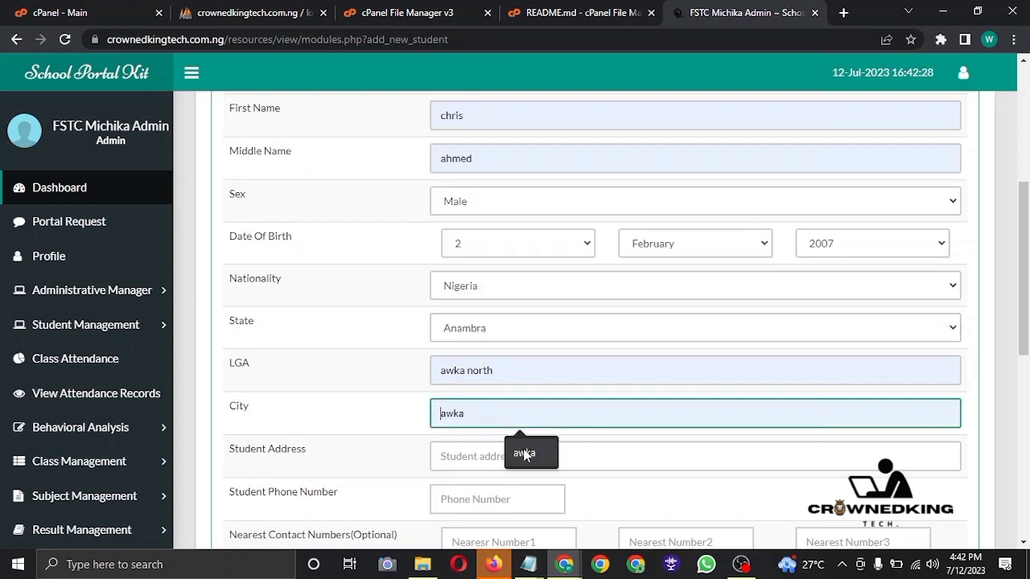
left_click(524, 454)
left_click(523, 452)
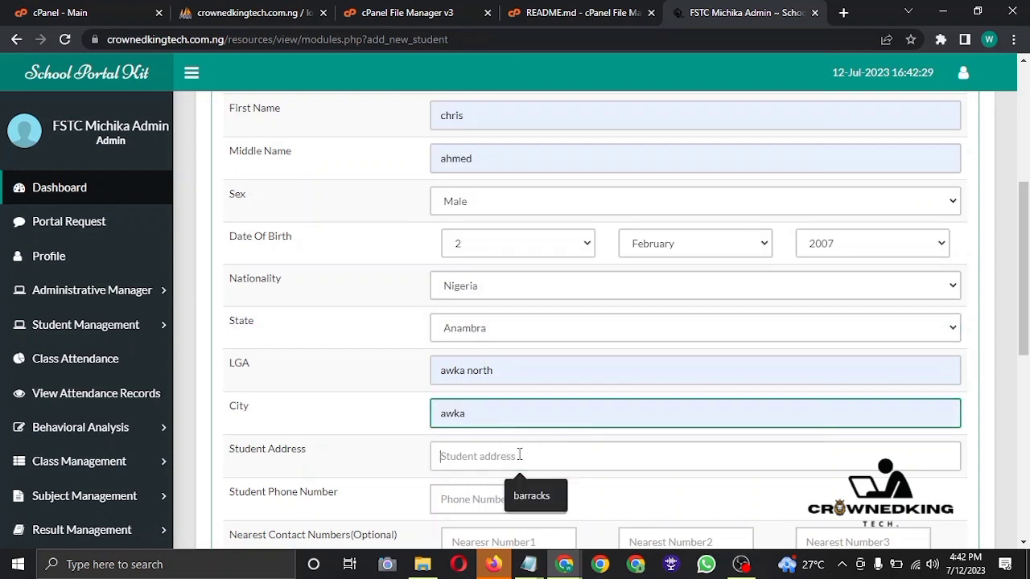
left_click(527, 496)
left_click(529, 496)
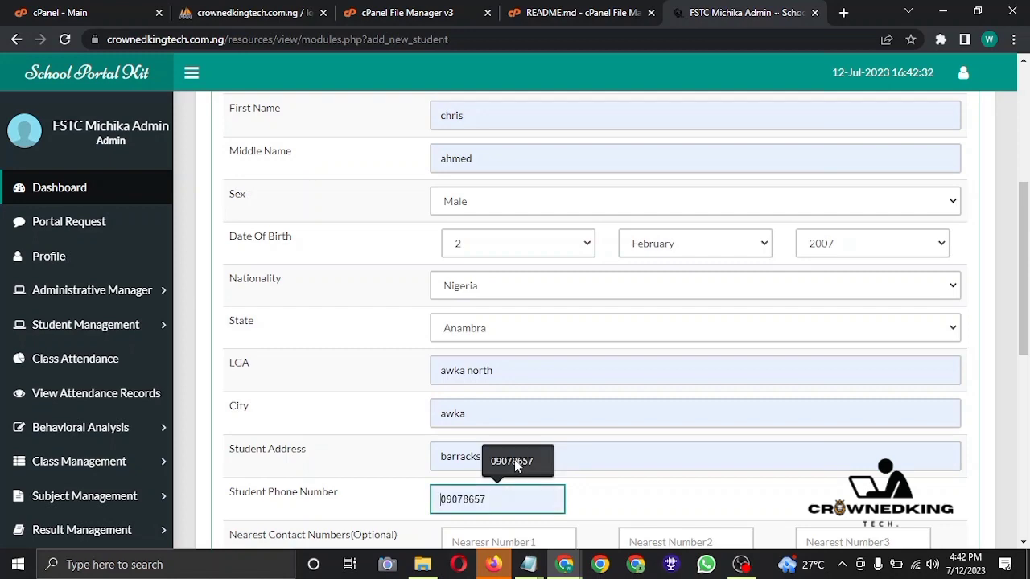
left_click(514, 459)
Enter three nearest contact numbers and set health conditions to none
scroll(1026, 547, "down", 3)
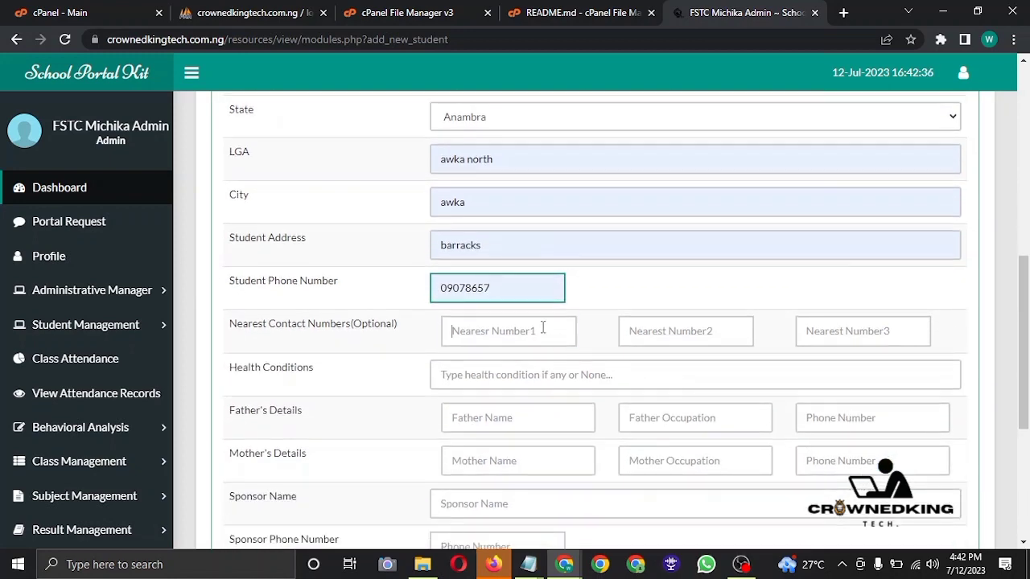
left_click(542, 327)
left_click(503, 383)
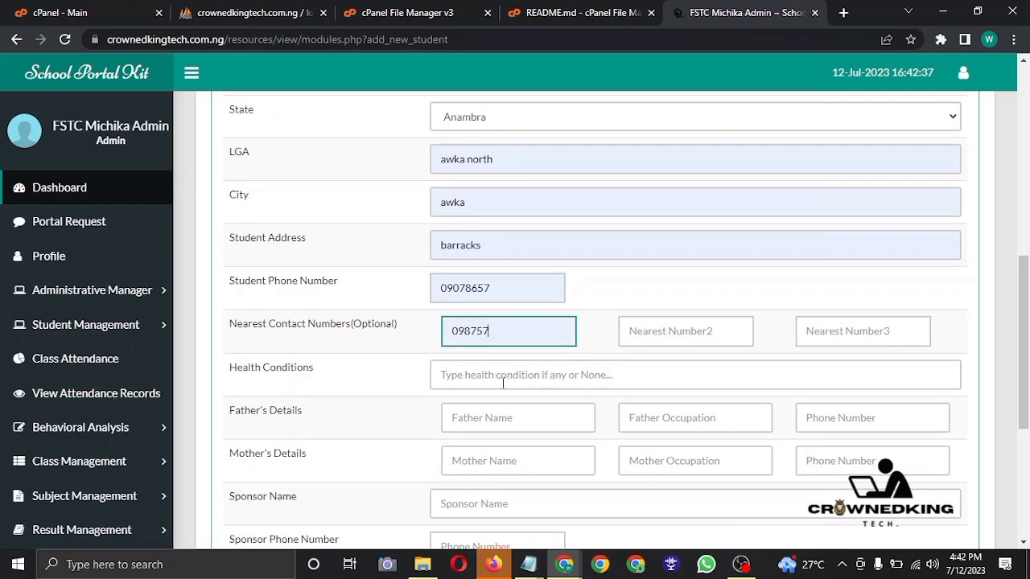
left_click(710, 325)
left_click(702, 369)
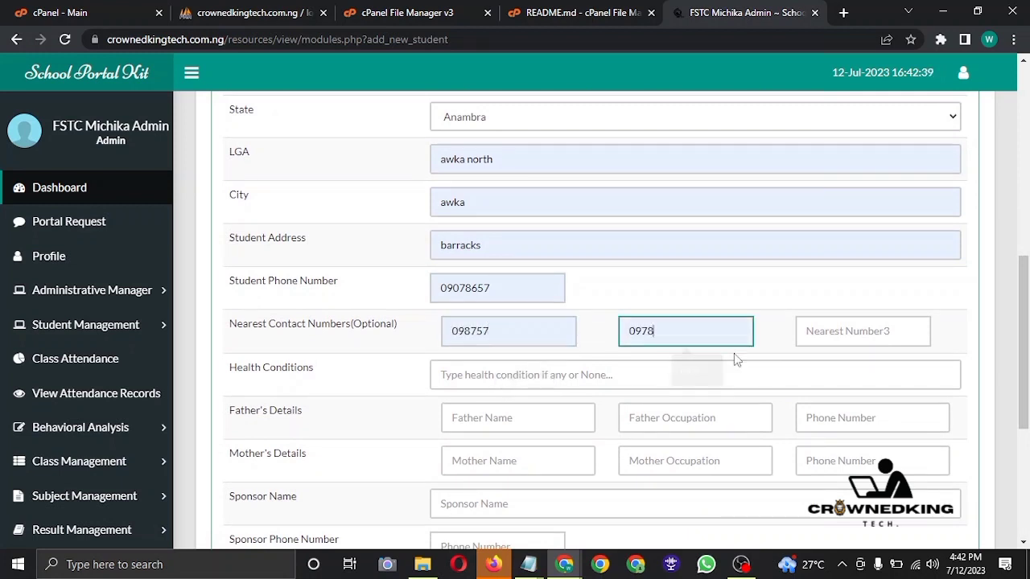
left_click(832, 324)
left_click(867, 371)
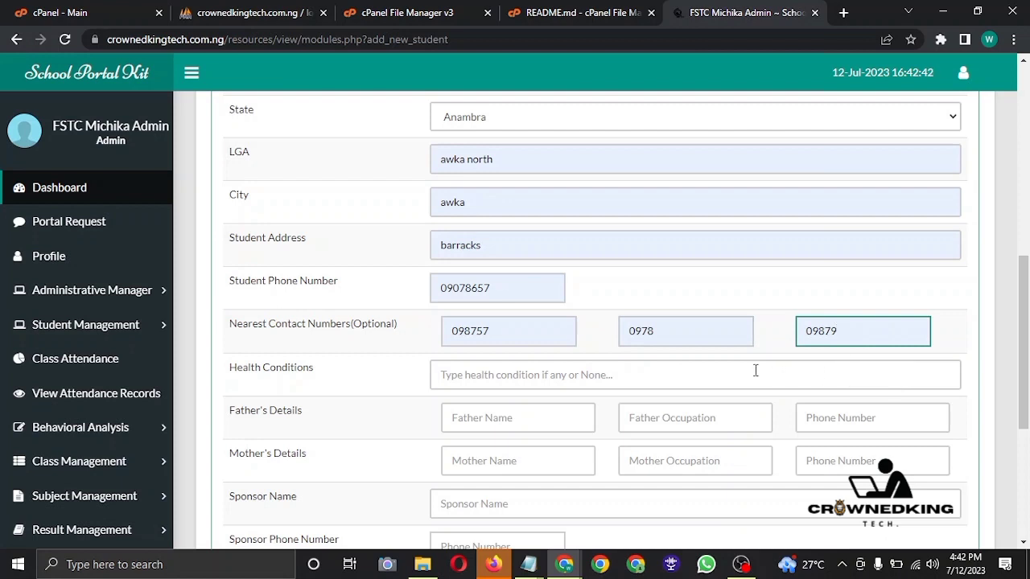
left_click(723, 383)
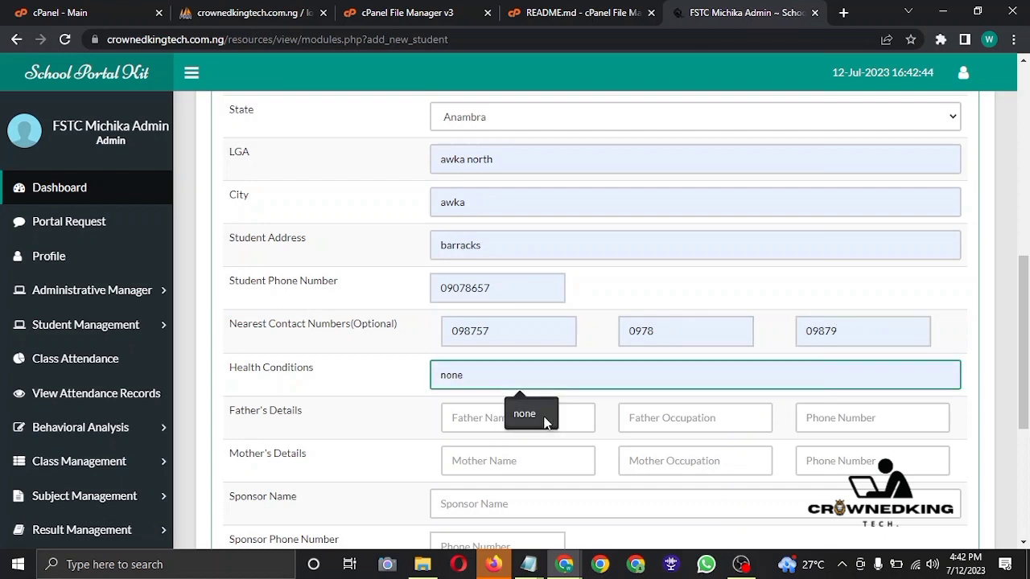
left_click(546, 423)
Fill in the father's name, occupation pastor, and phone number
left_click(536, 418)
left_click(528, 457)
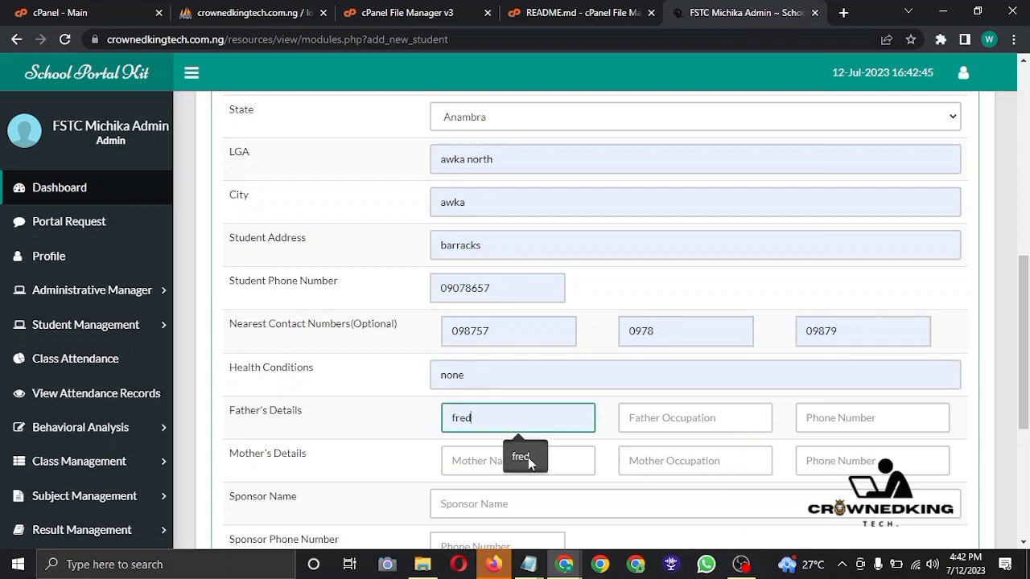
left_click(658, 416)
left_click(700, 457)
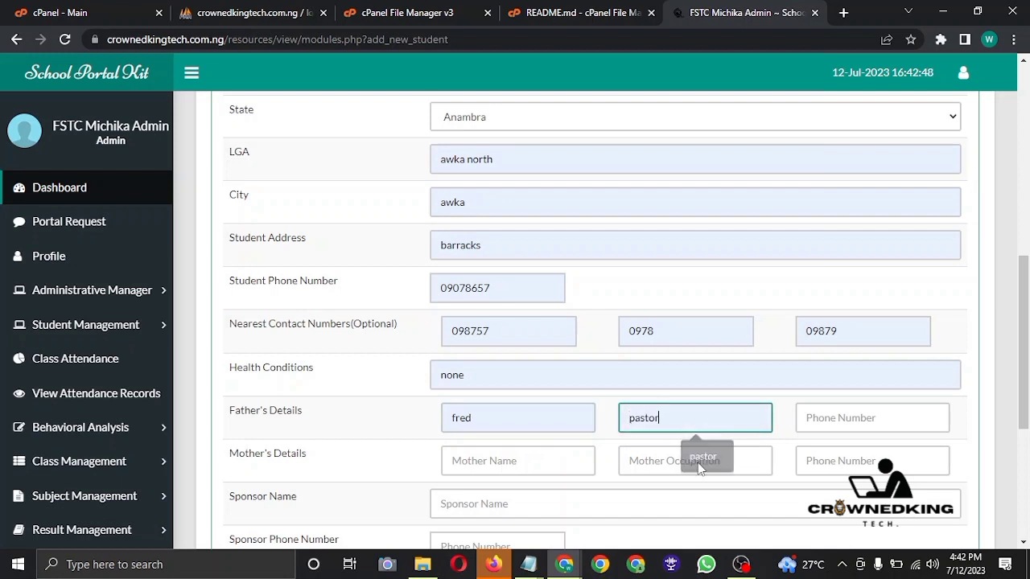
left_click(817, 416)
type("0908")
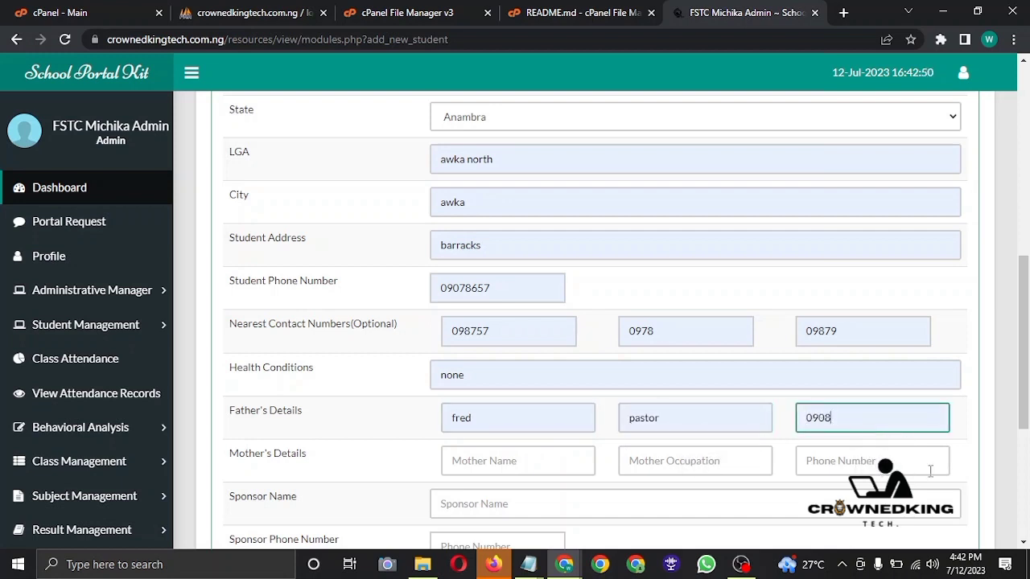
Fill in the mother's name, occupation teacher, and phone number
scroll(719, 197, "down", 4)
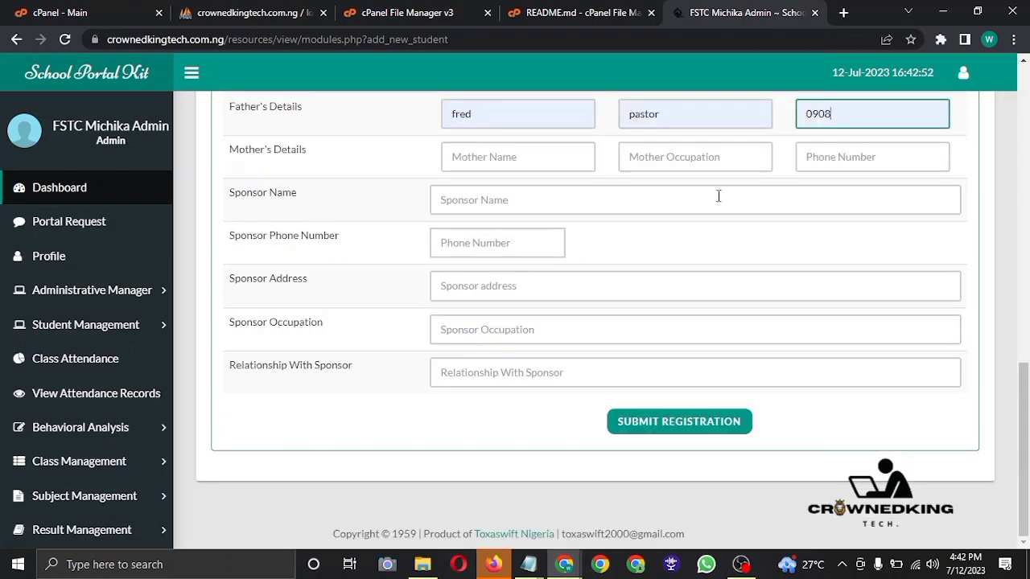
left_click(560, 157)
left_click(531, 195)
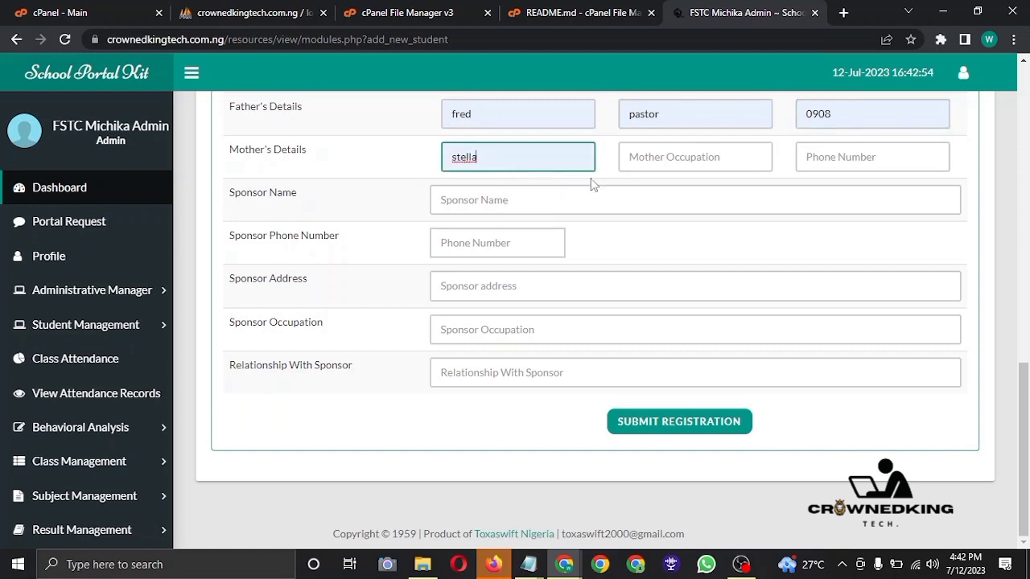
left_click(657, 155)
left_click(685, 192)
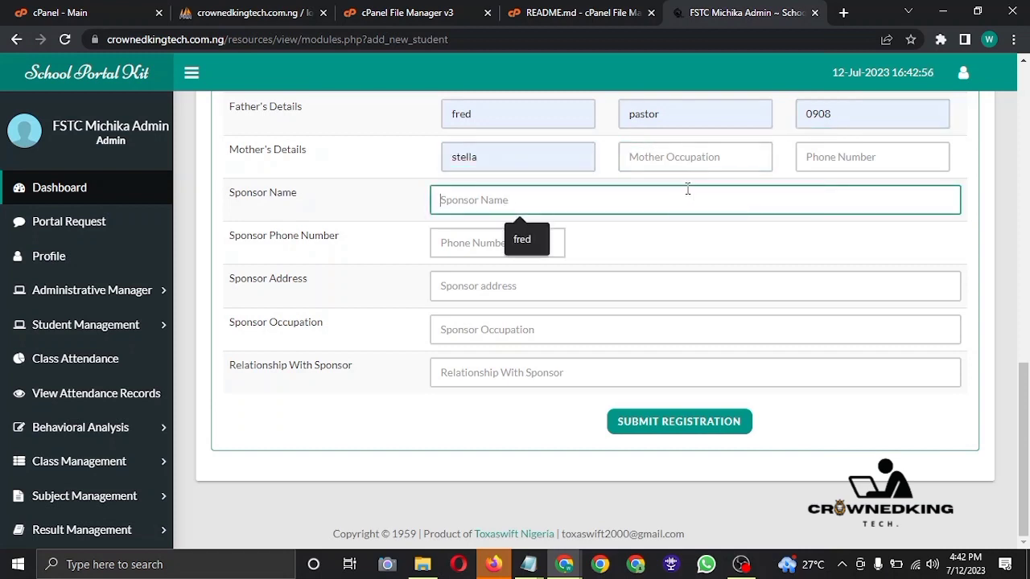
left_click(706, 153)
left_click(703, 197)
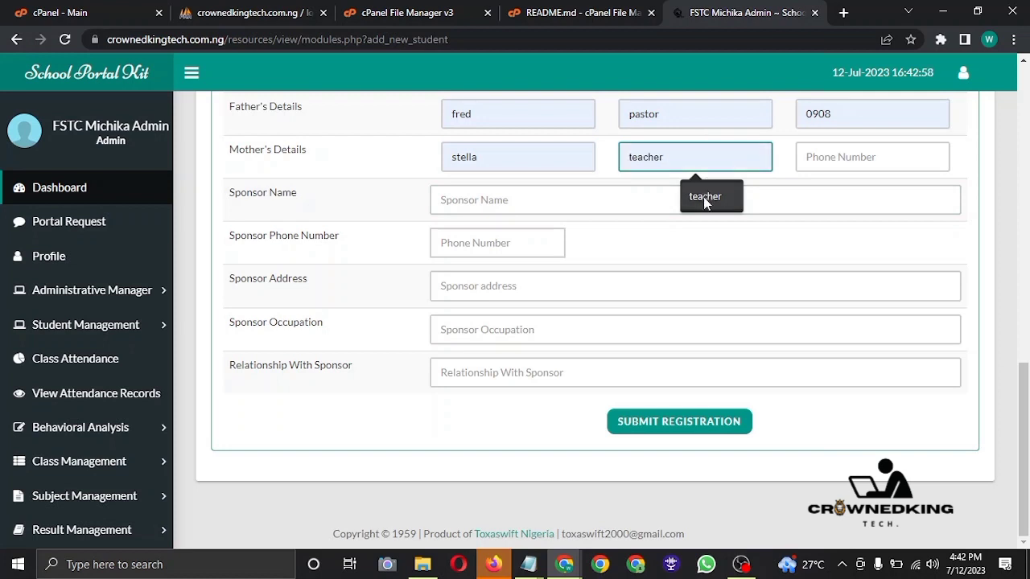
left_click(846, 157)
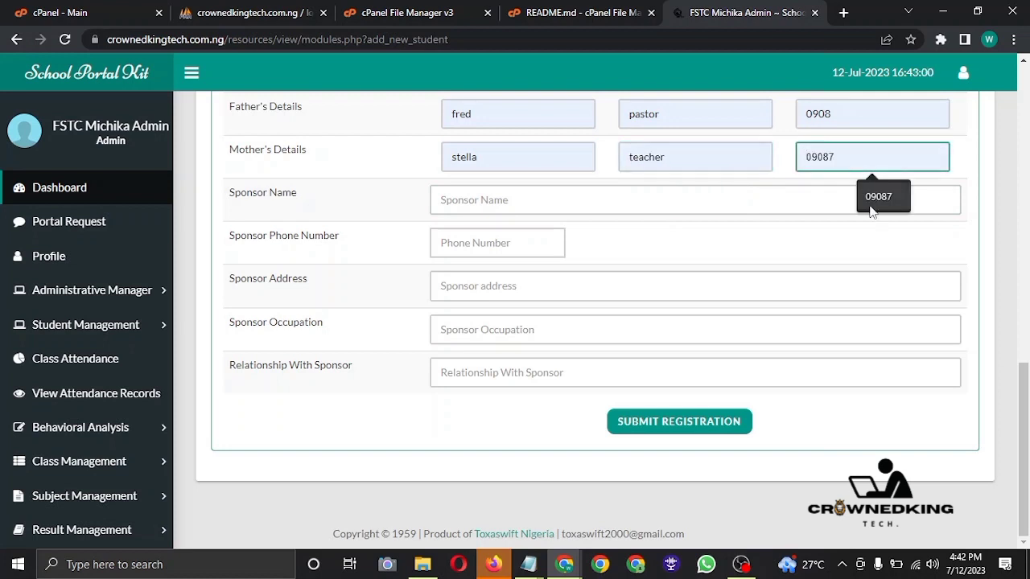
type("09087")
Add sponsor name, phone, address, occupation pastor, relationship son, and submit the registration
left_click(785, 208)
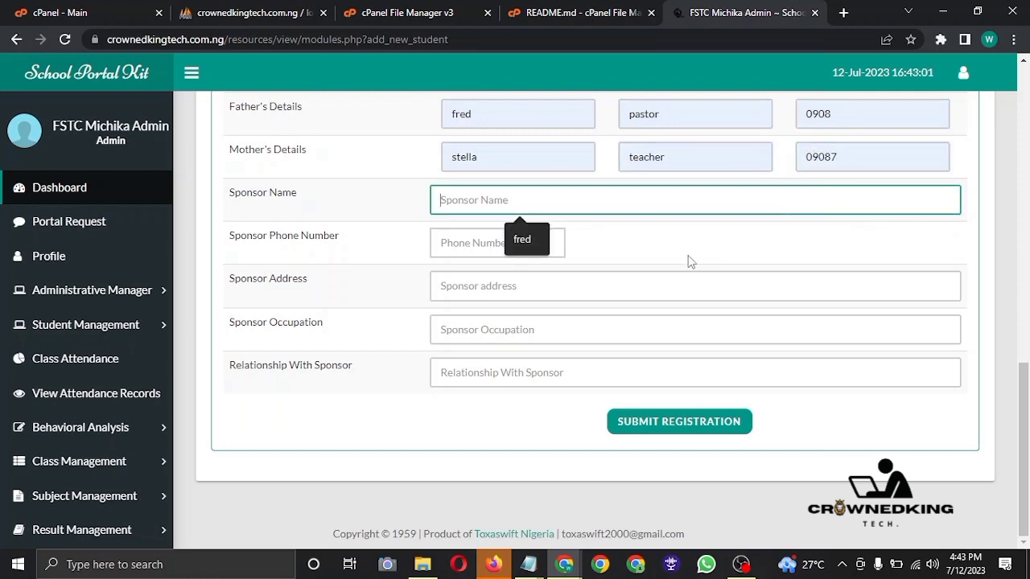
left_click(527, 240)
left_click(529, 242)
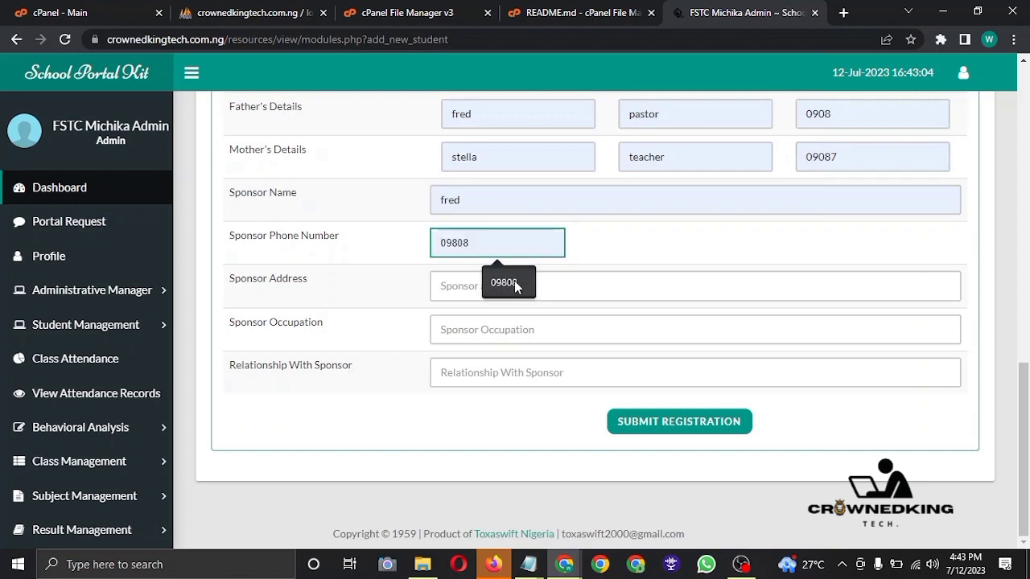
left_click(513, 281)
left_click(516, 283)
left_click(524, 325)
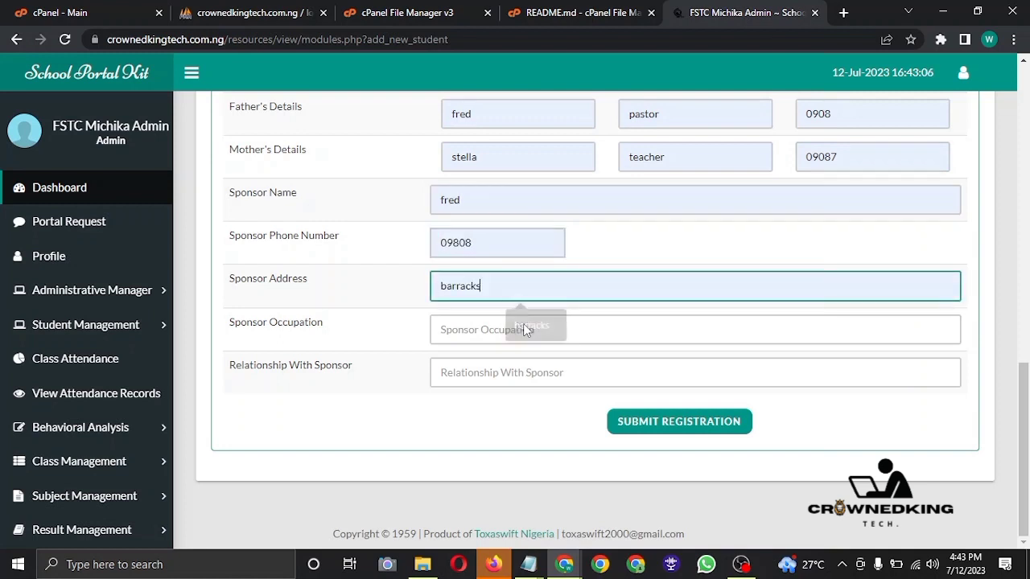
left_click(524, 326)
left_click(527, 368)
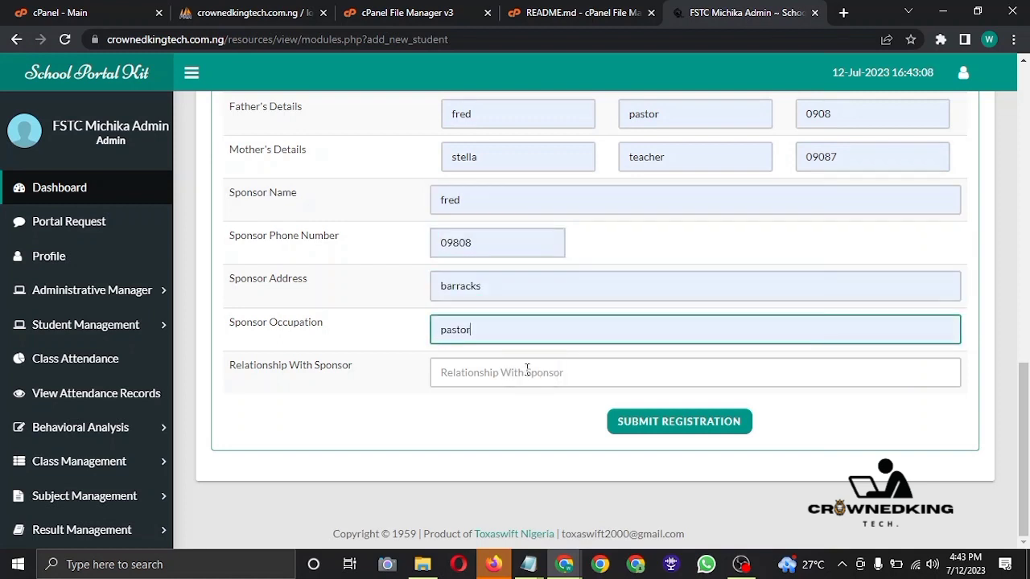
left_click(527, 372)
left_click(523, 414)
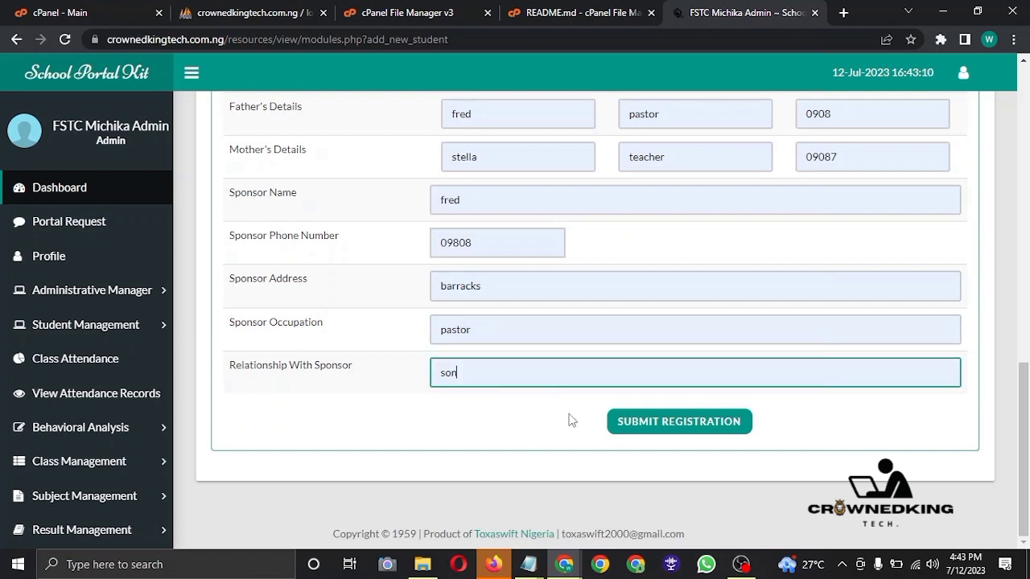
left_click(636, 433)
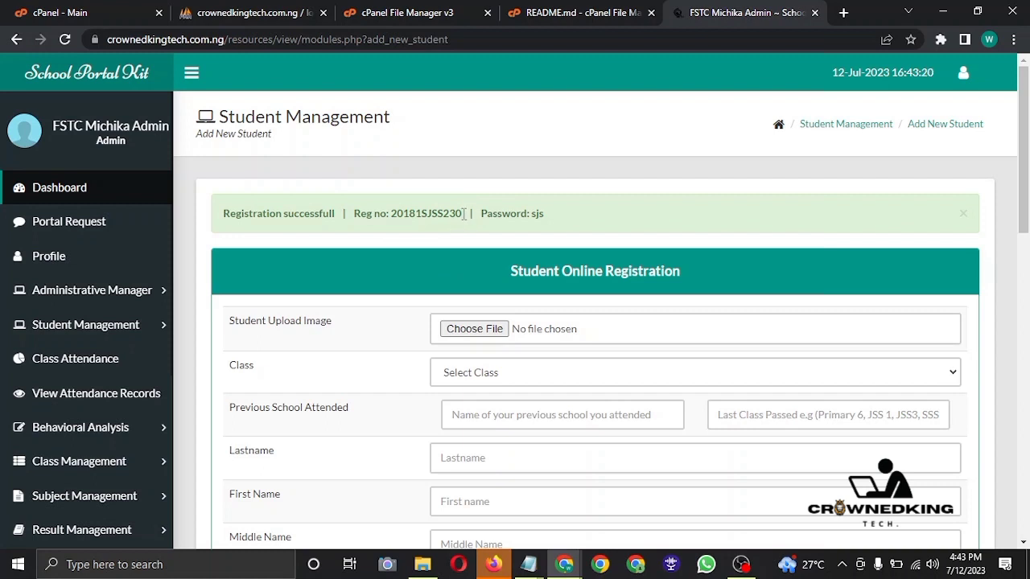
Copy the new student's registration number from the success banner and bring the btccd Notepad notes forward
left_click_drag(463, 212, 391, 211)
right_click(391, 212)
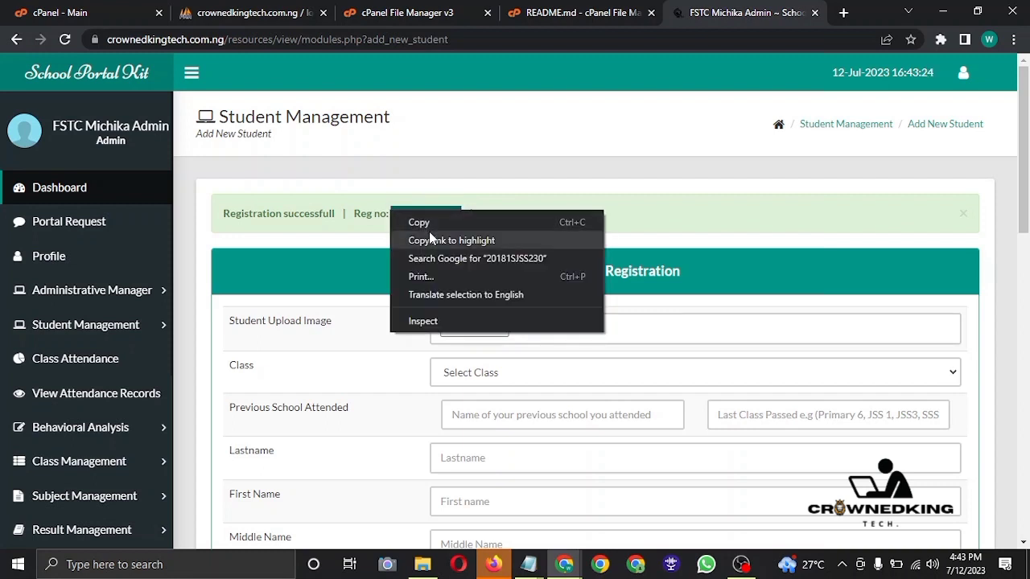
left_click(412, 222)
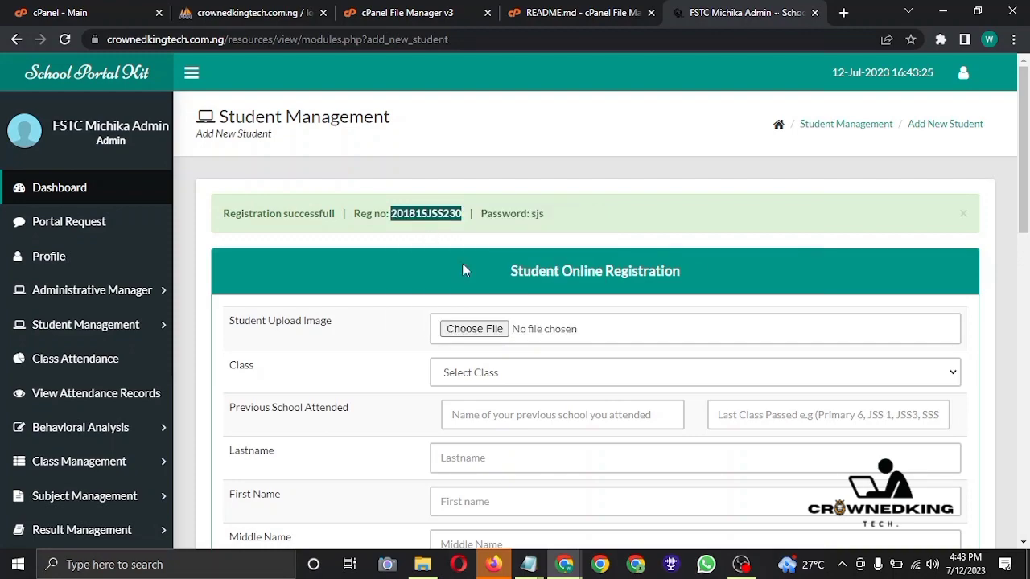
left_click(529, 564)
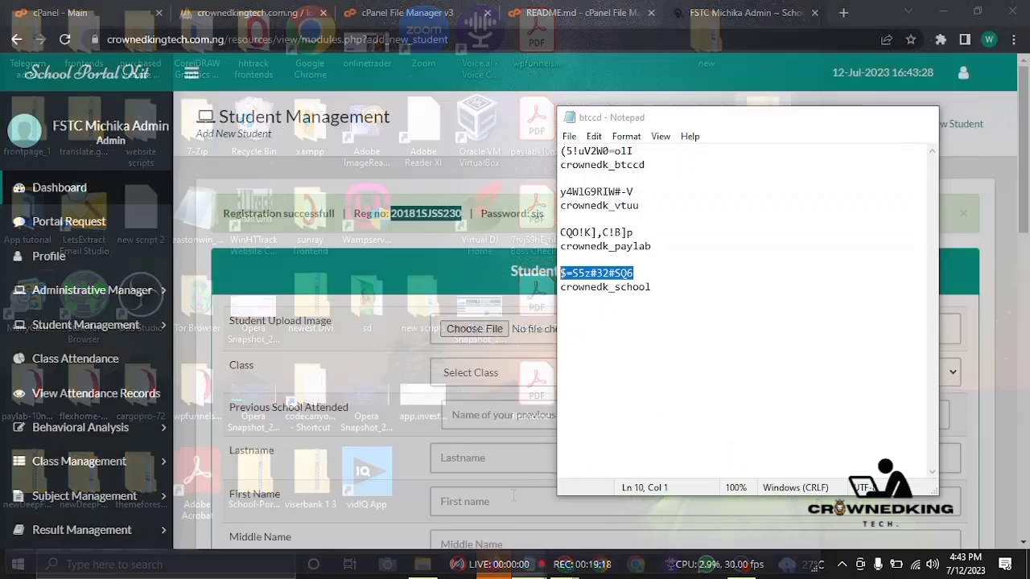
left_click(481, 499)
Add the new student's registration number on a new line at the end of the btccd notes
left_click(657, 295)
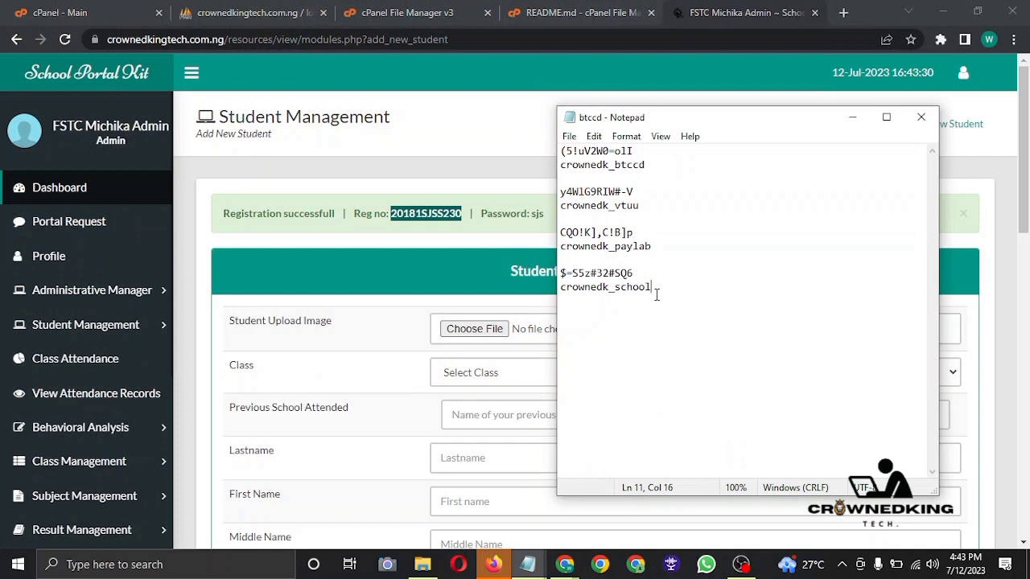
key("Return")
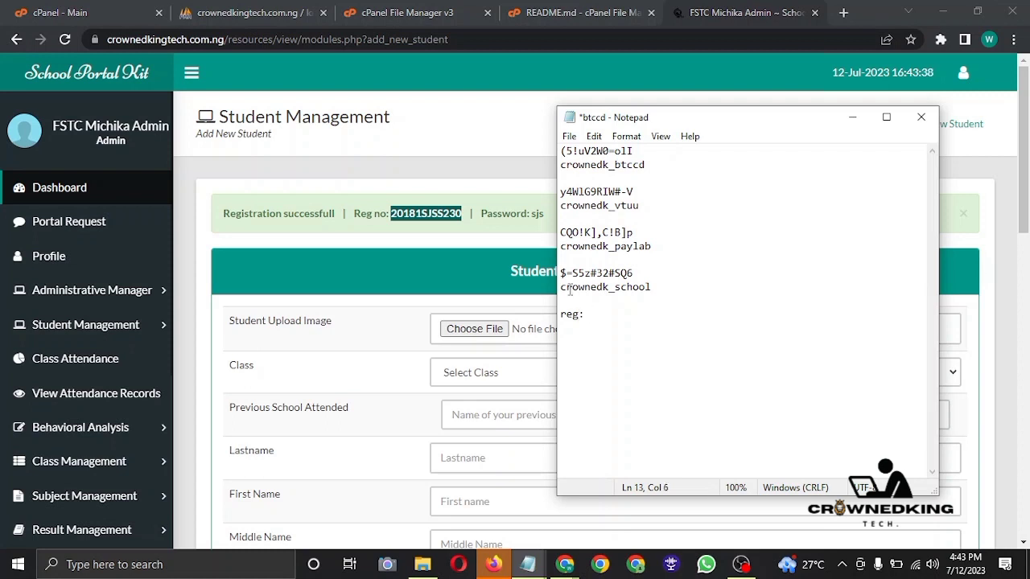
right_click(596, 316)
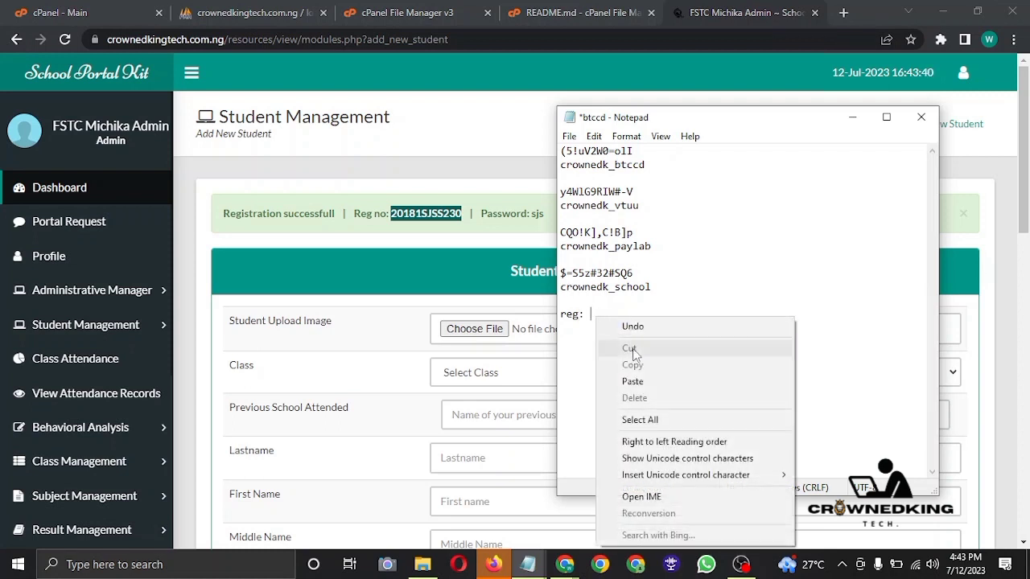
left_click(635, 381)
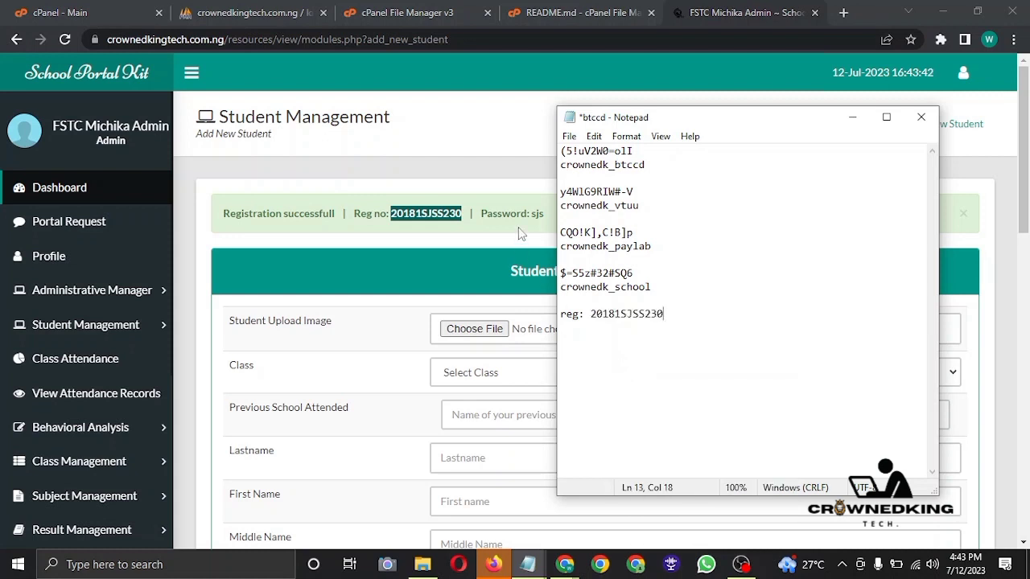
Copy the student's password from the portal and paste it below the registration number
left_click(519, 227)
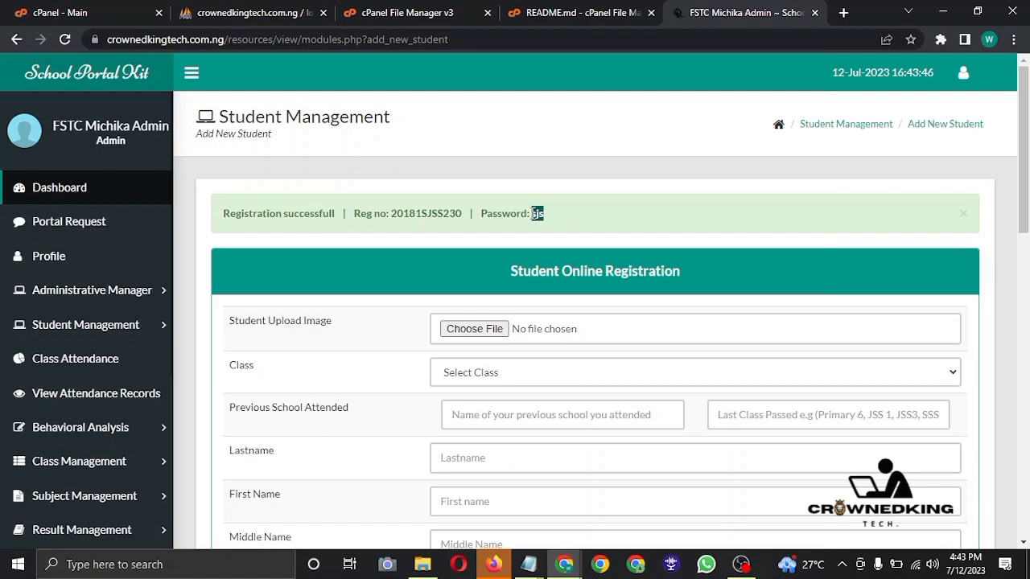
right_click(535, 214)
left_click(552, 221)
mouse_move(535, 565)
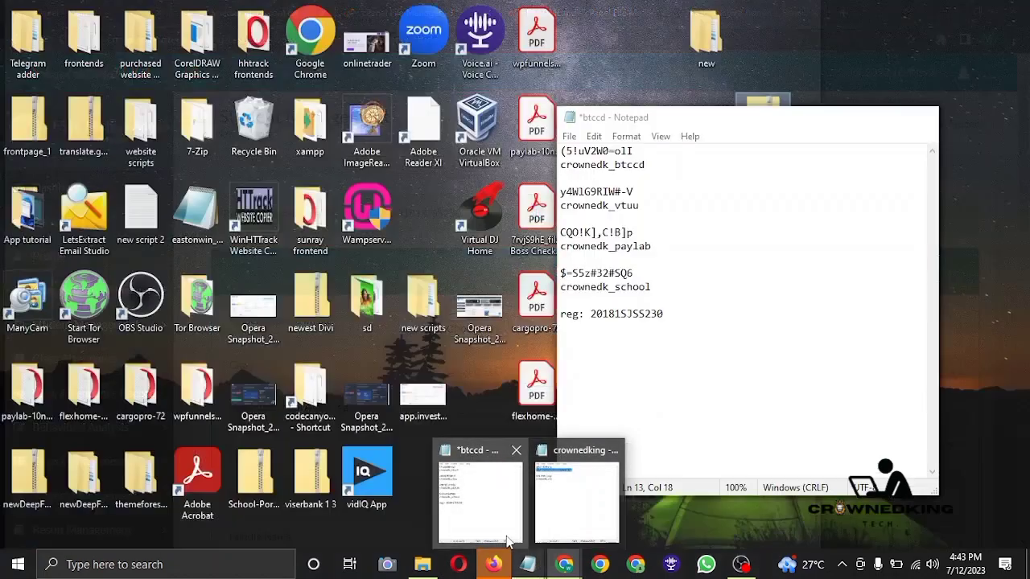
left_click(508, 544)
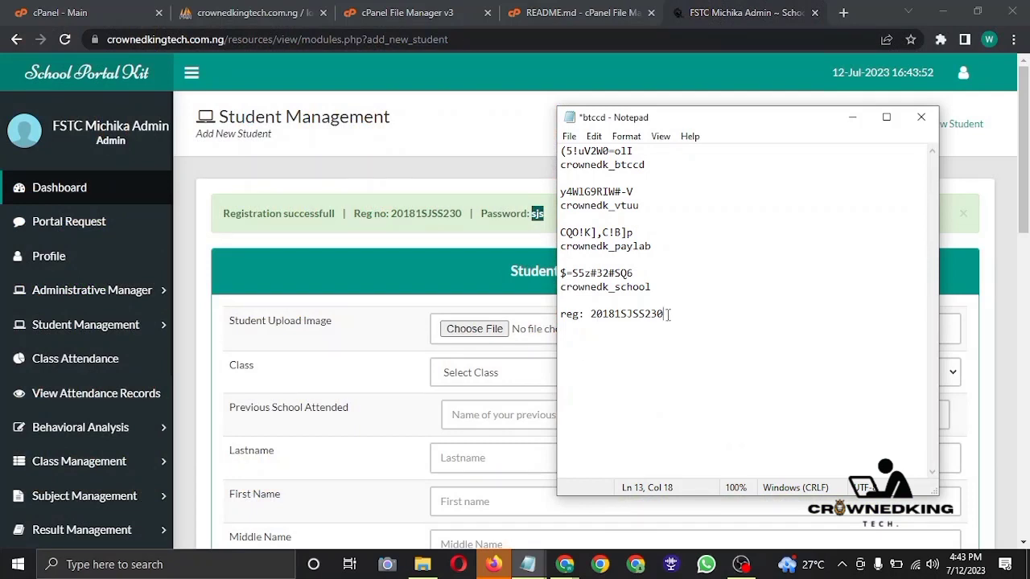
right_click(567, 328)
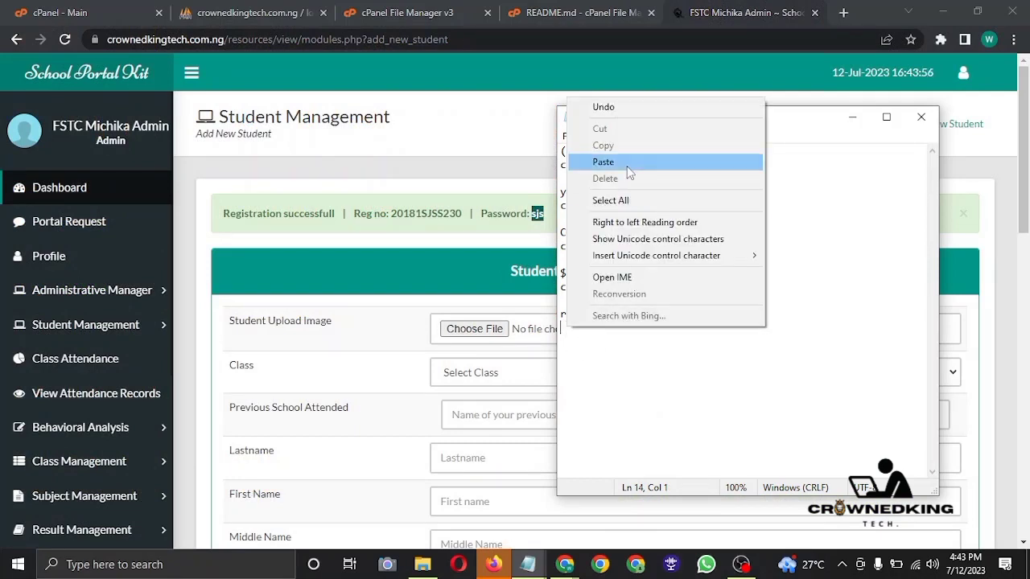
left_click(625, 165)
Save the updated btccd notes and return to the school portal
left_click(569, 136)
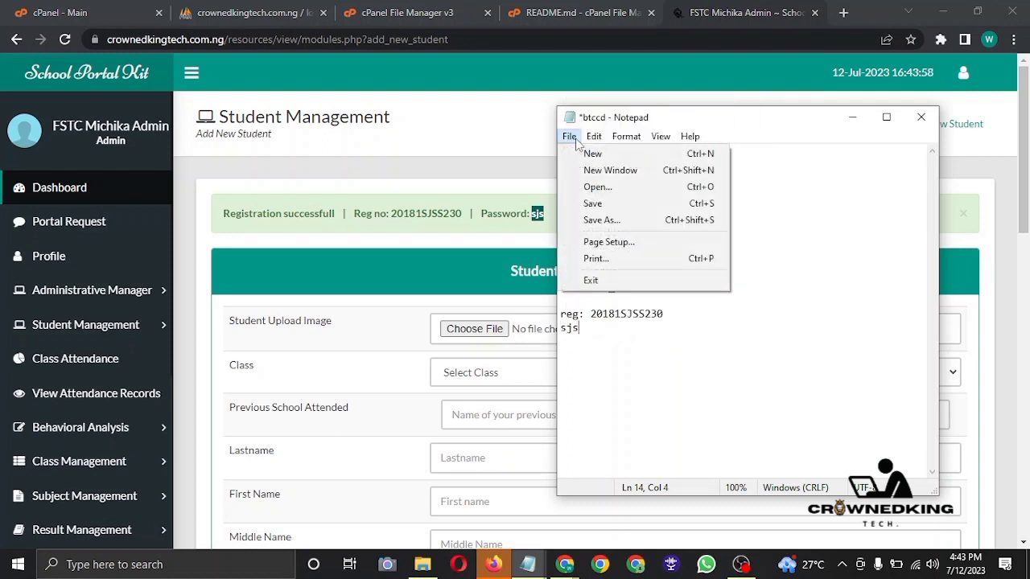
left_click(602, 205)
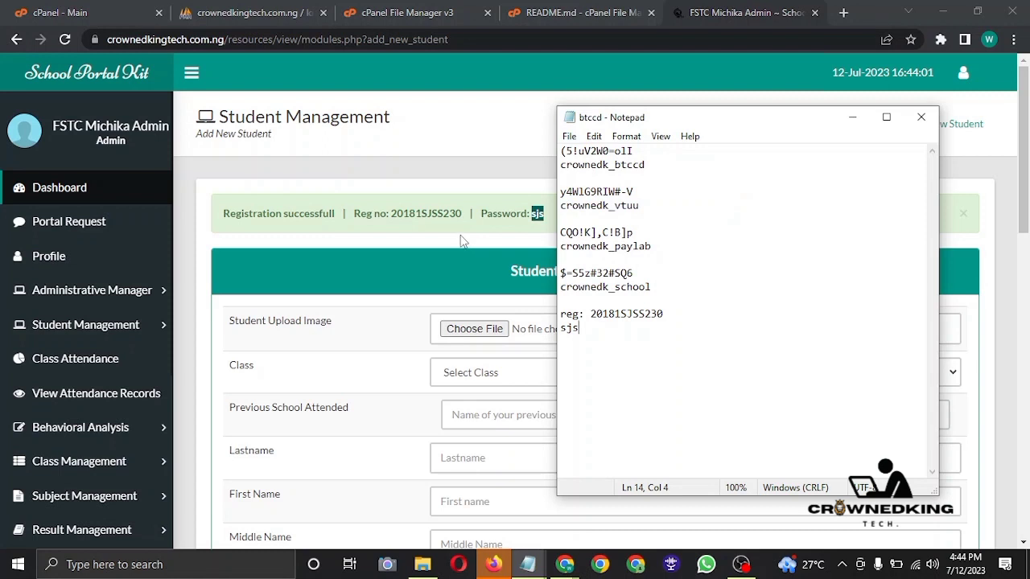
left_click(462, 240)
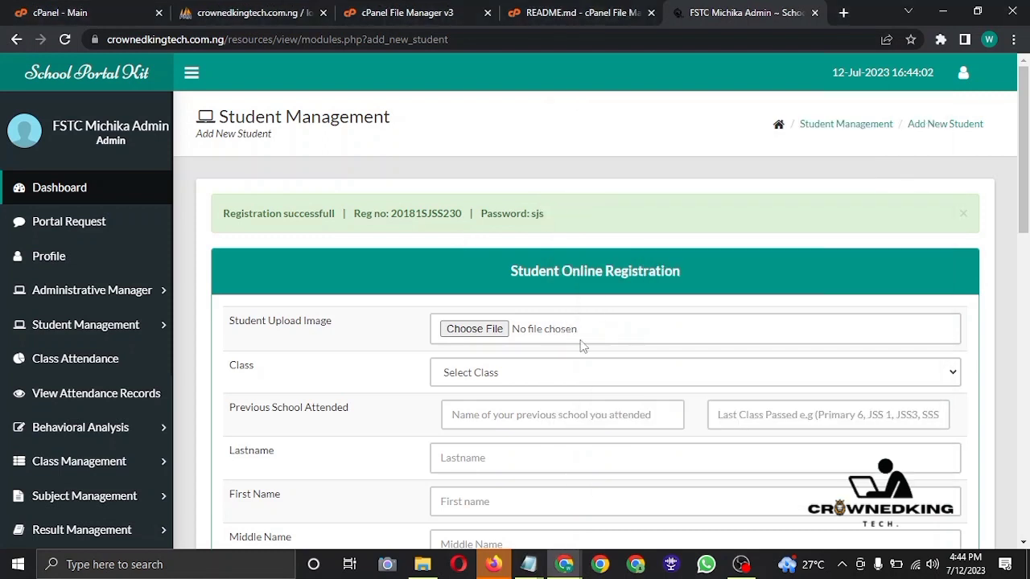
Open View Students in Class under Student Management and list the 24 members of JSS1A
left_click(964, 73)
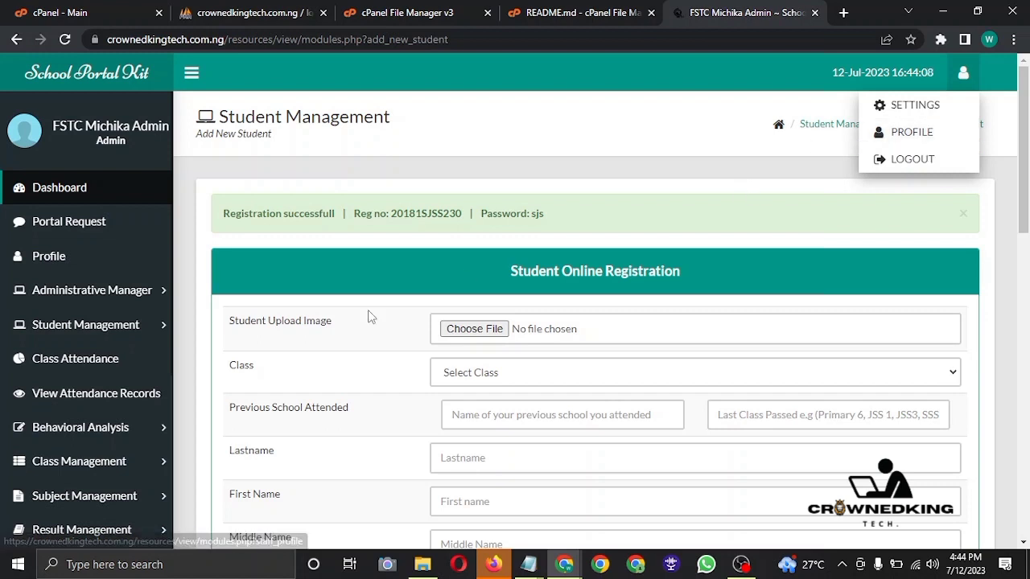
left_click(153, 336)
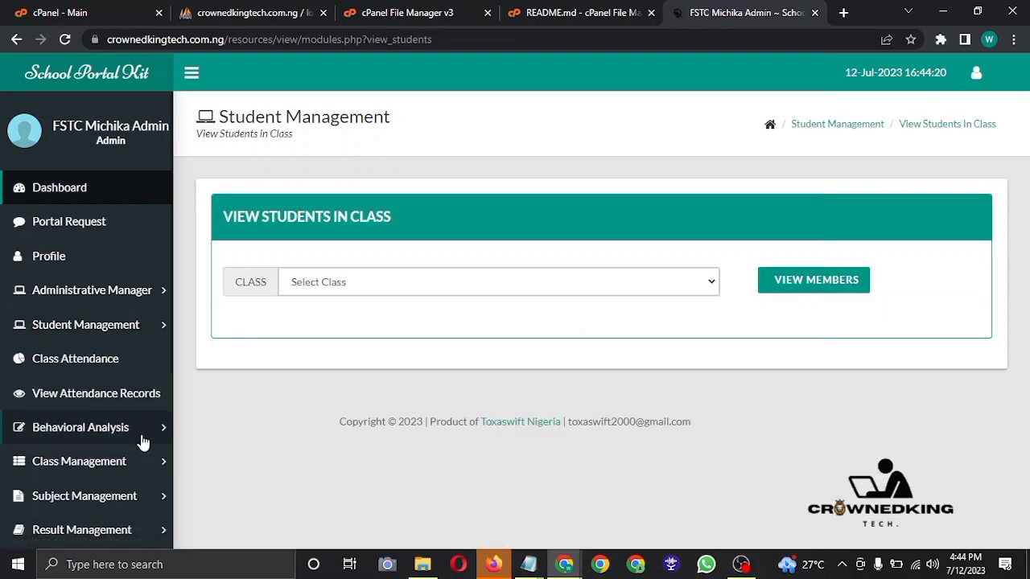
left_click(713, 283)
left_click(464, 322)
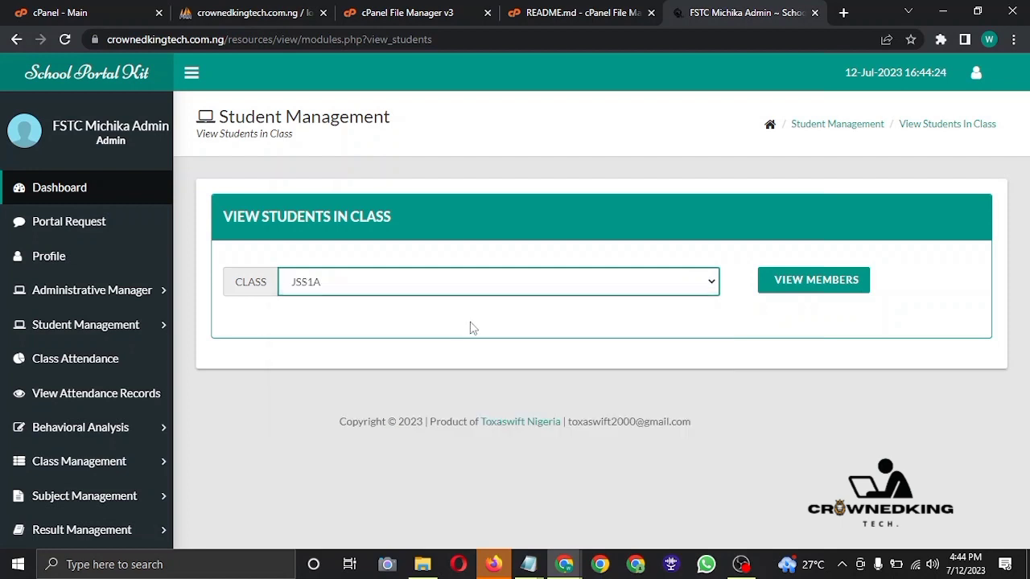
left_click(779, 288)
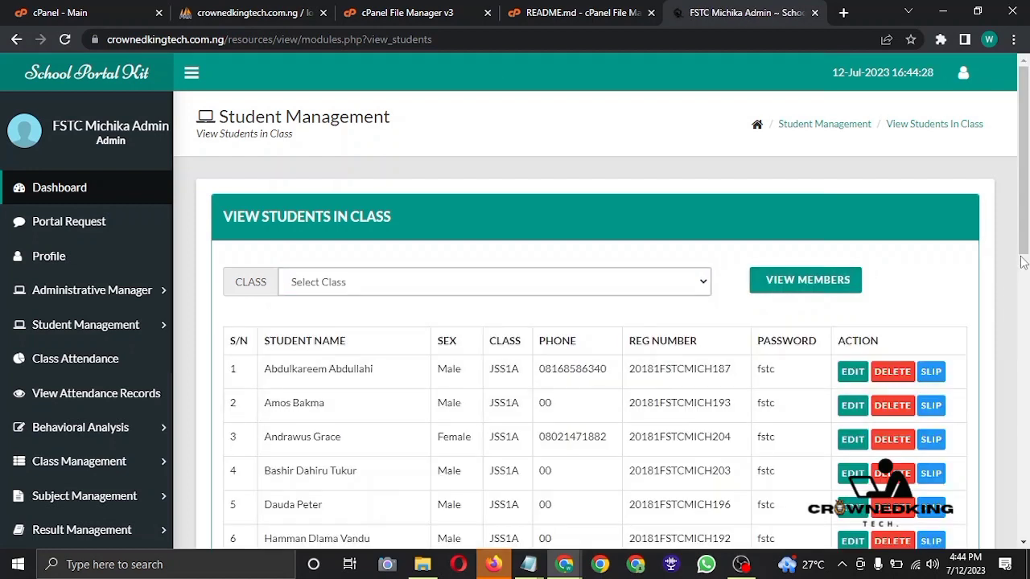
left_click_drag(1022, 255, 1026, 538)
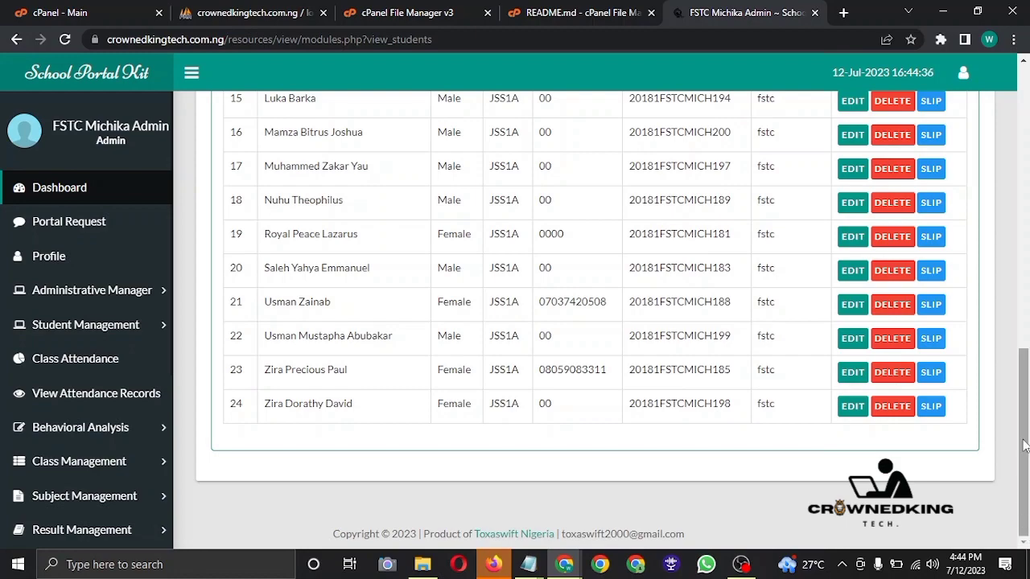
left_click_drag(1023, 445, 989, 173)
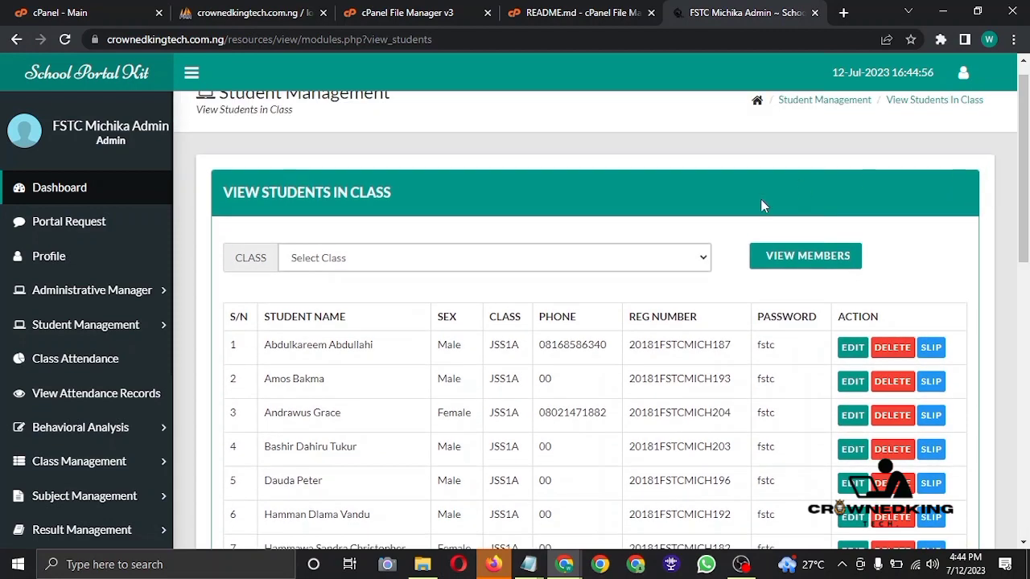
List the JSS2A class members and scroll to find the new student in row 6
left_click(707, 259)
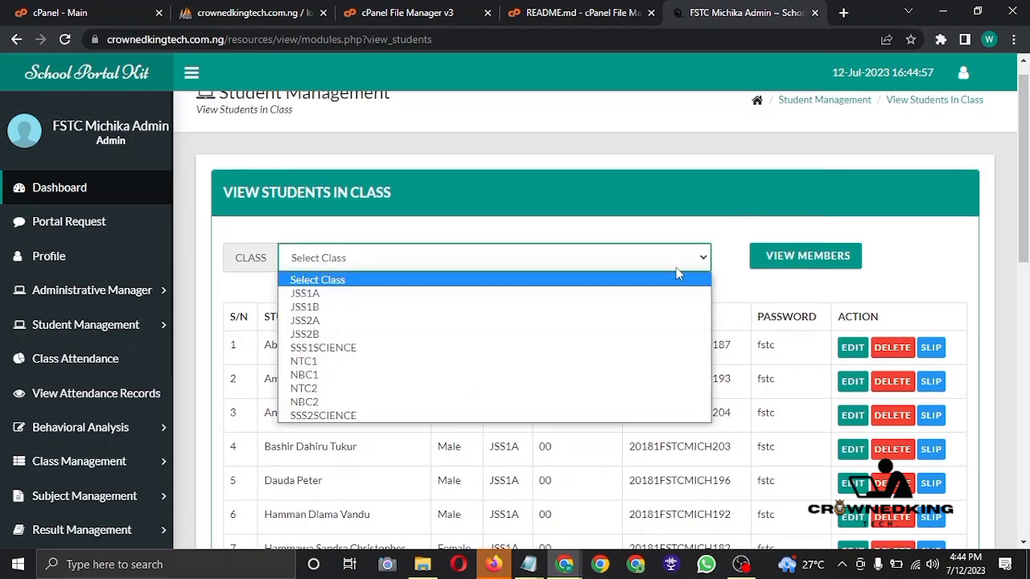
left_click(460, 321)
left_click(785, 265)
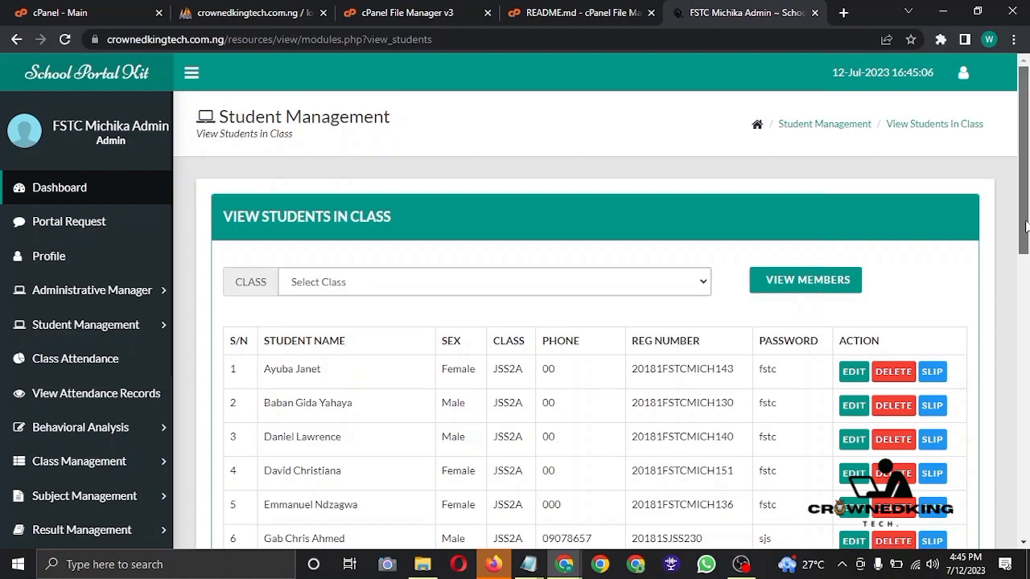
left_click_drag(1026, 228, 1026, 522)
scroll(942, 294, "up", 10)
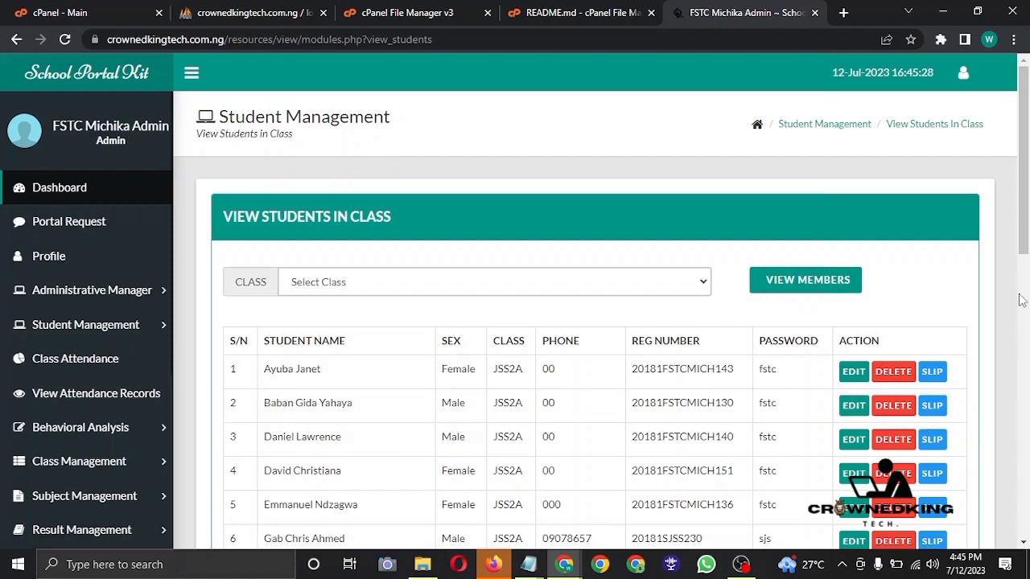
scroll(1026, 231, "down", 3)
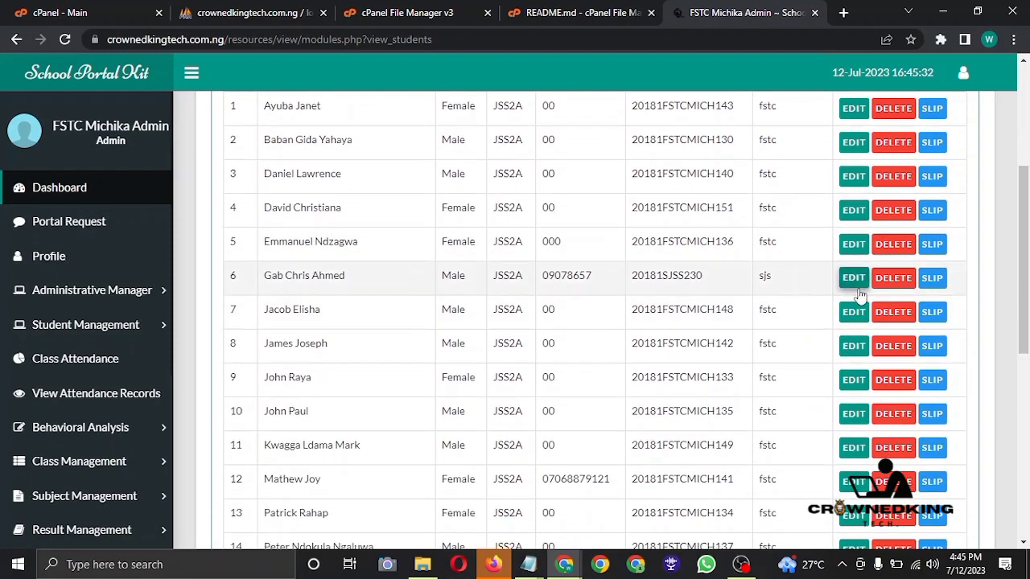
left_click_drag(1024, 294, 1026, 320)
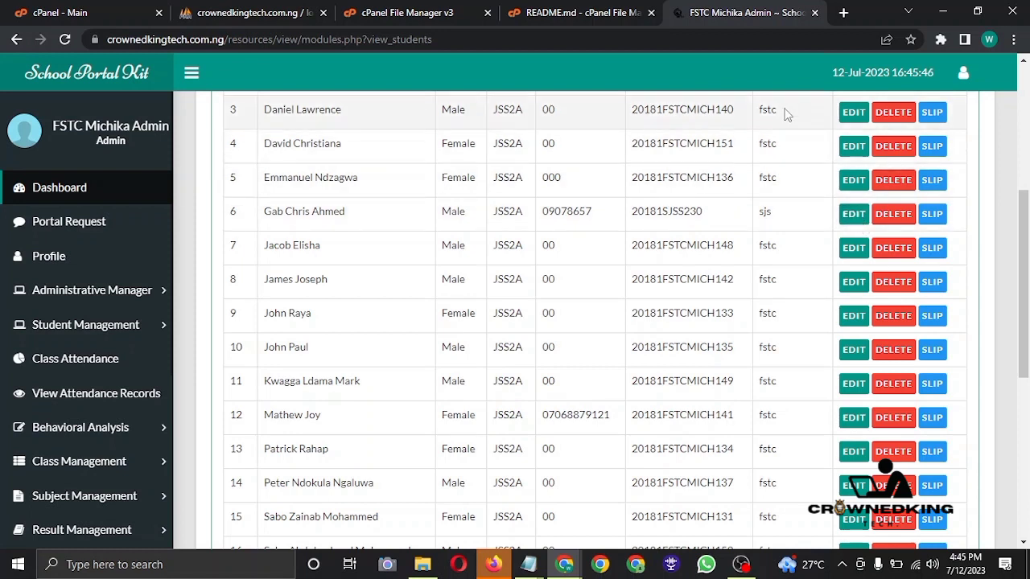
Log out of the admin account, paste the student's password into the sign-in Password field, and bring up Notepad
left_click(971, 77)
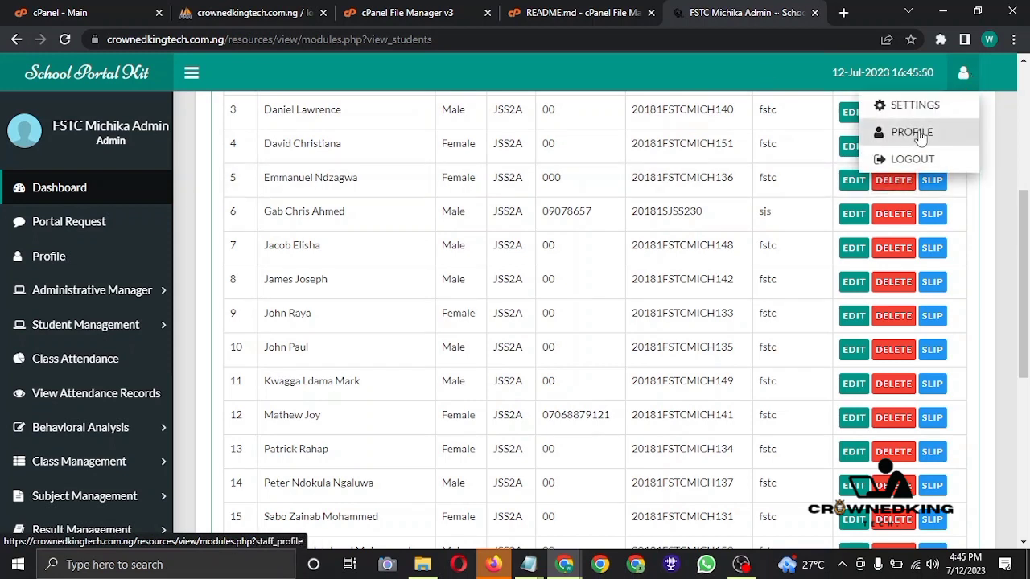
left_click(924, 160)
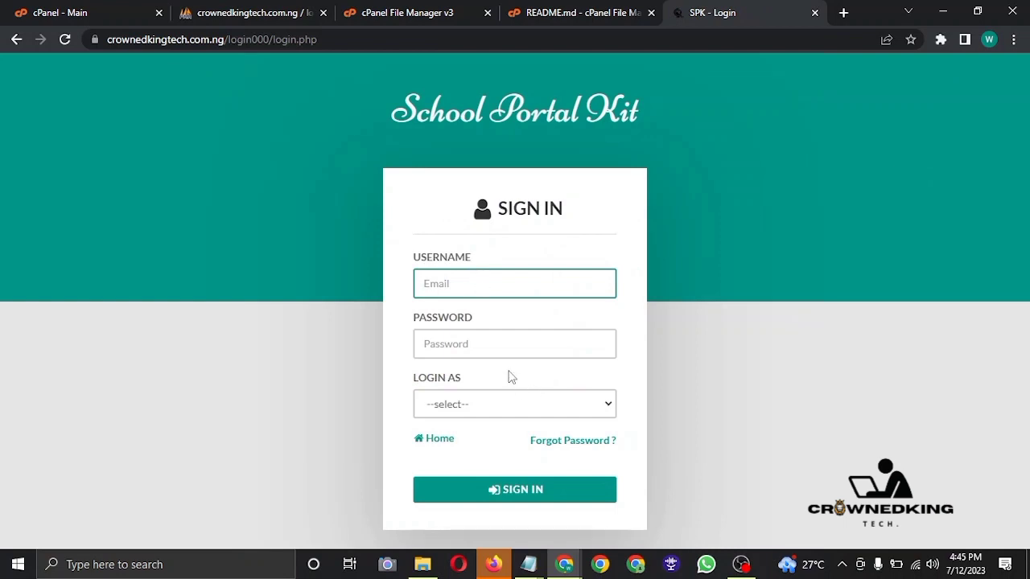
left_click(499, 345)
right_click(499, 345)
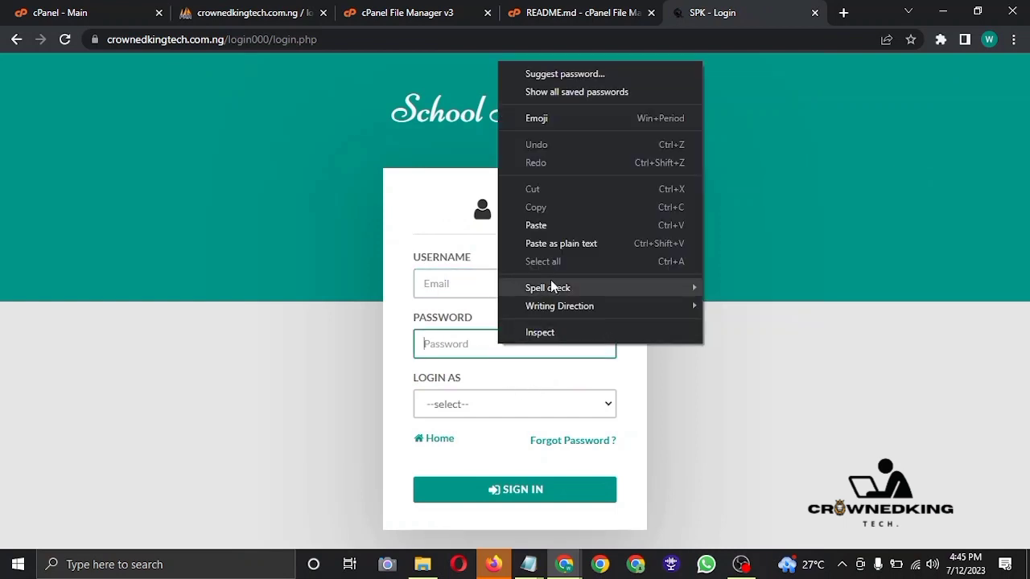
left_click(547, 230)
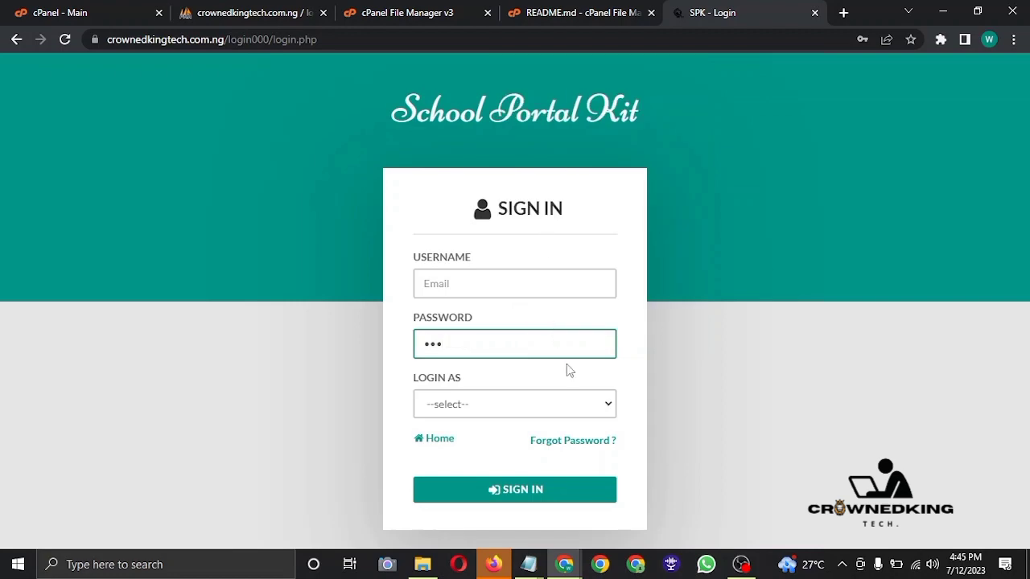
left_click(528, 564)
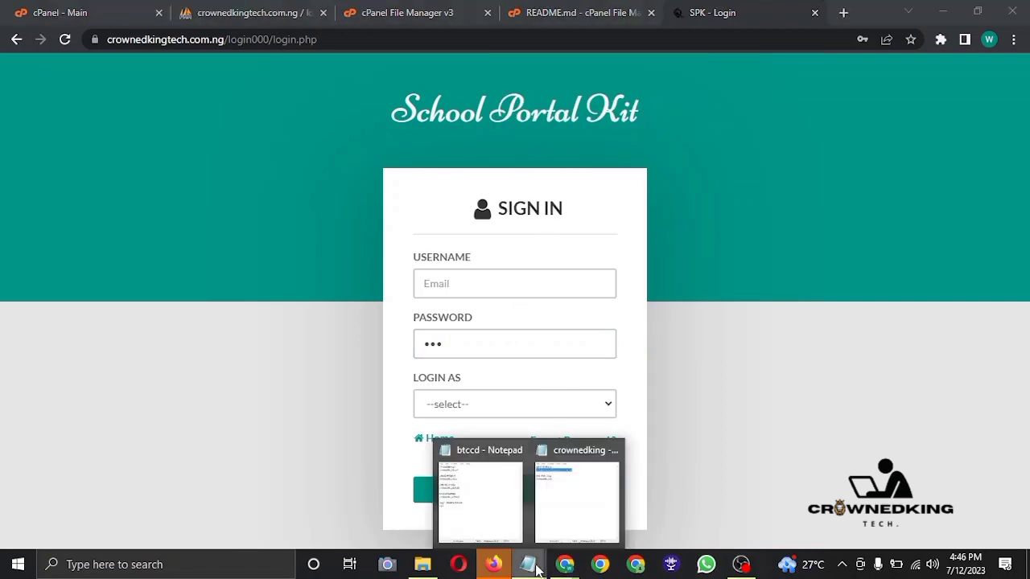
mouse_move(536, 511)
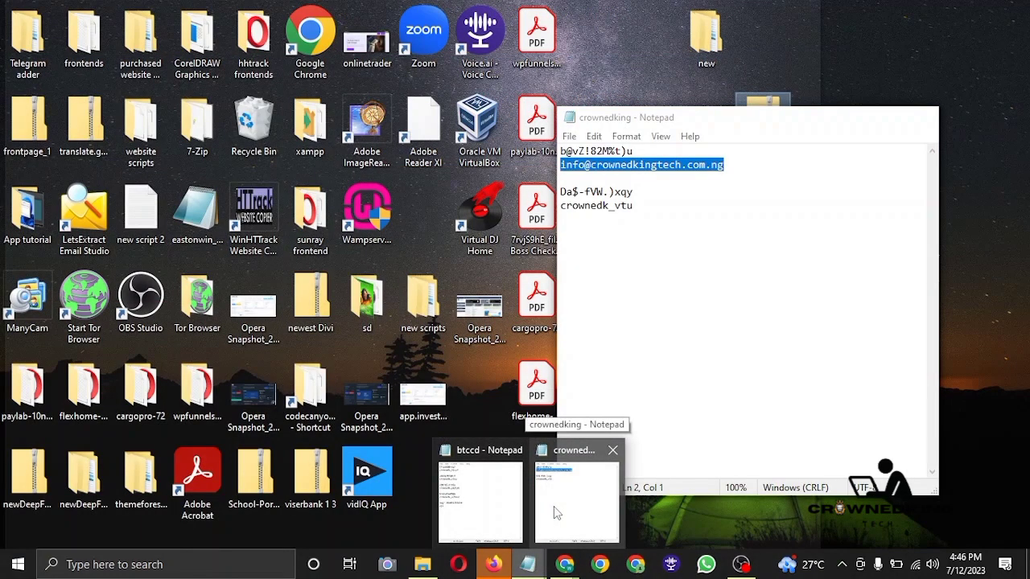
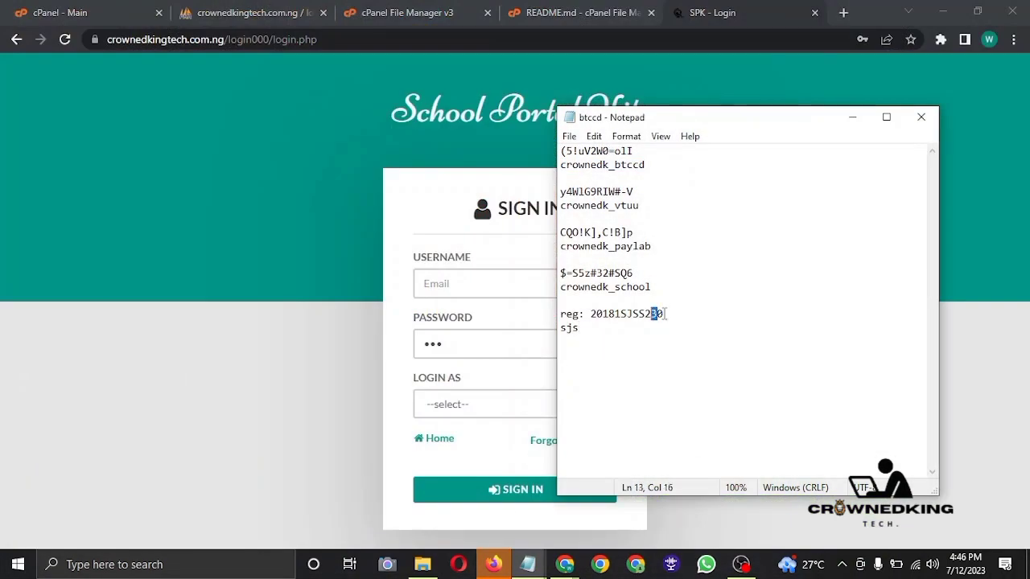
Copy the registration number from the notes into the portal's Username field
left_click_drag(667, 314, 597, 312)
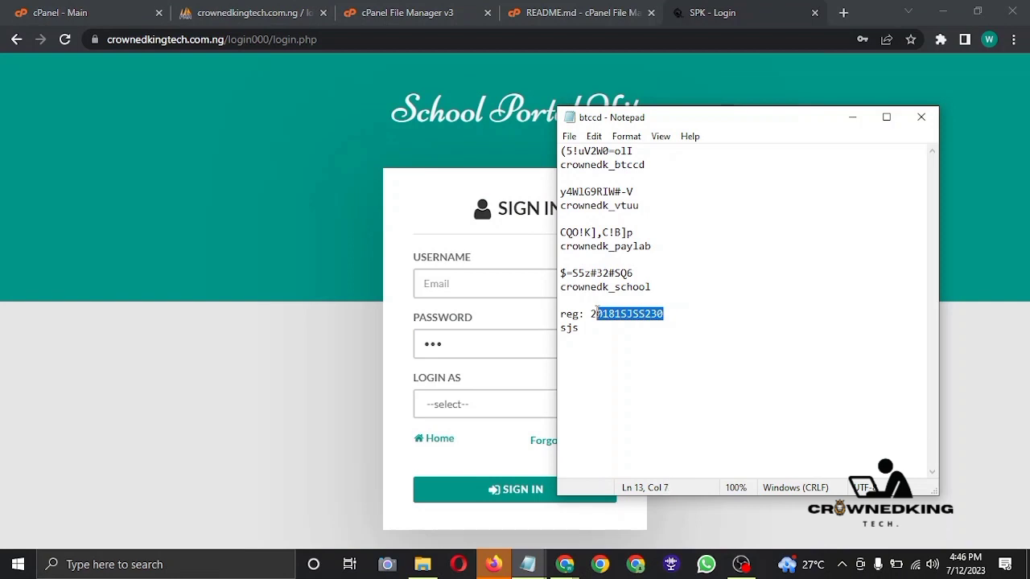
right_click(592, 313)
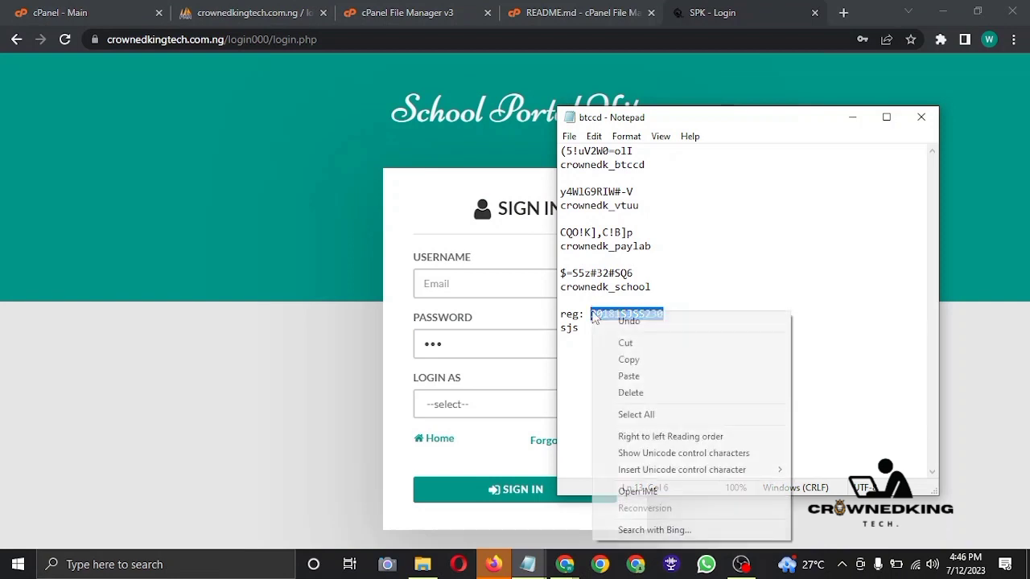
left_click(631, 359)
left_click(467, 285)
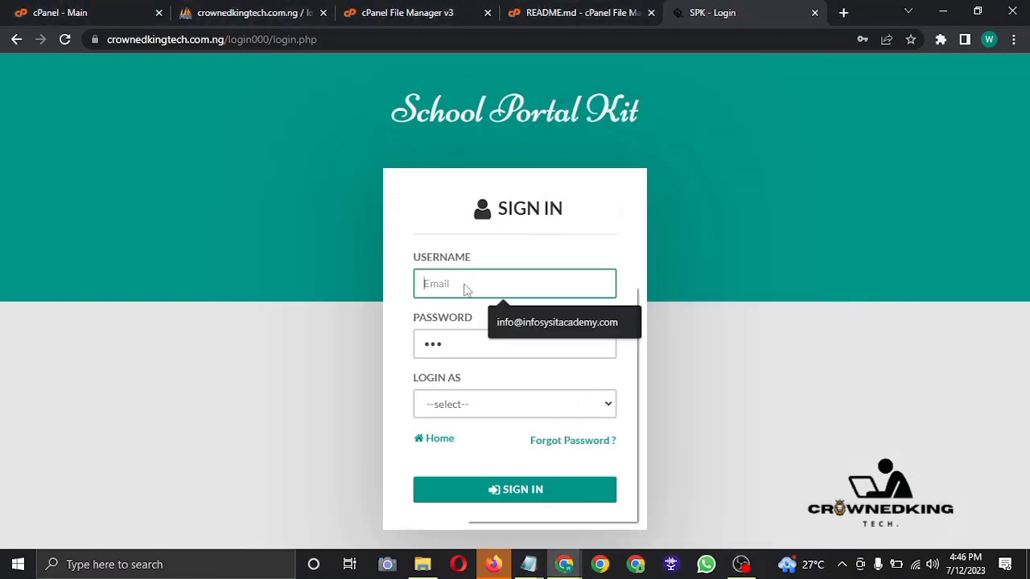
right_click(465, 285)
left_click(510, 404)
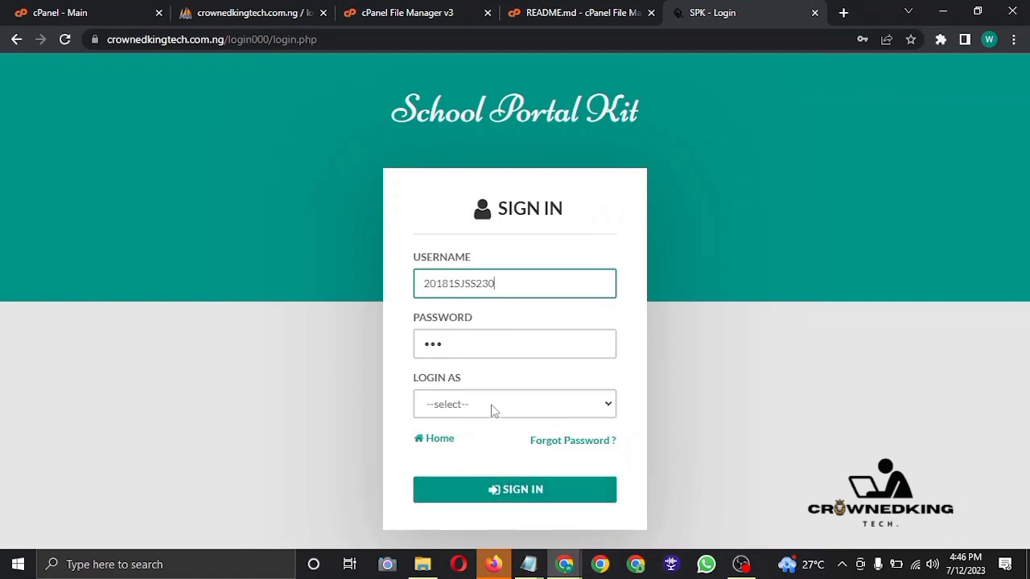
Sign in to School Portal Kit with the Student login role
left_click(494, 411)
left_click(472, 454)
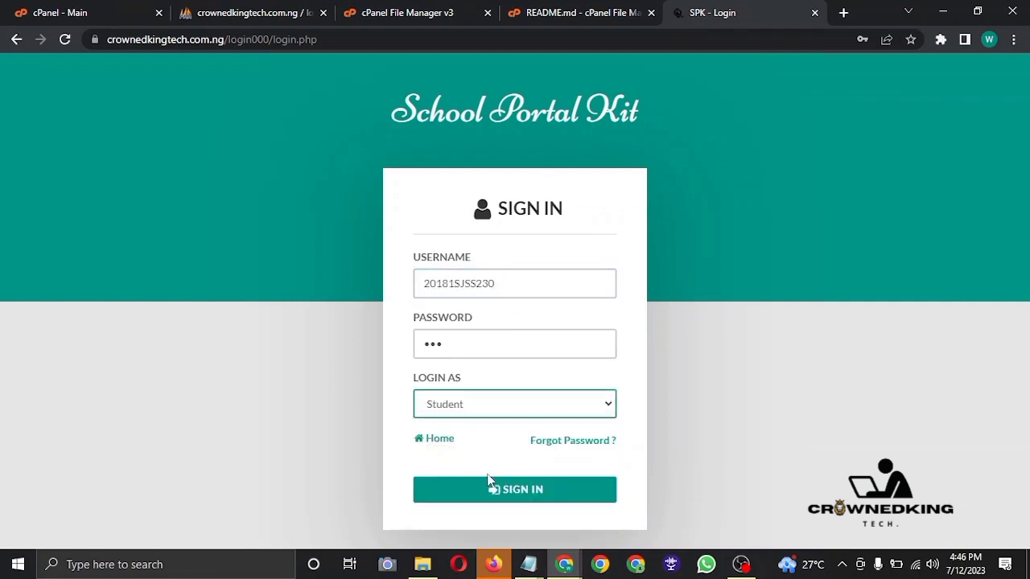
left_click(510, 496)
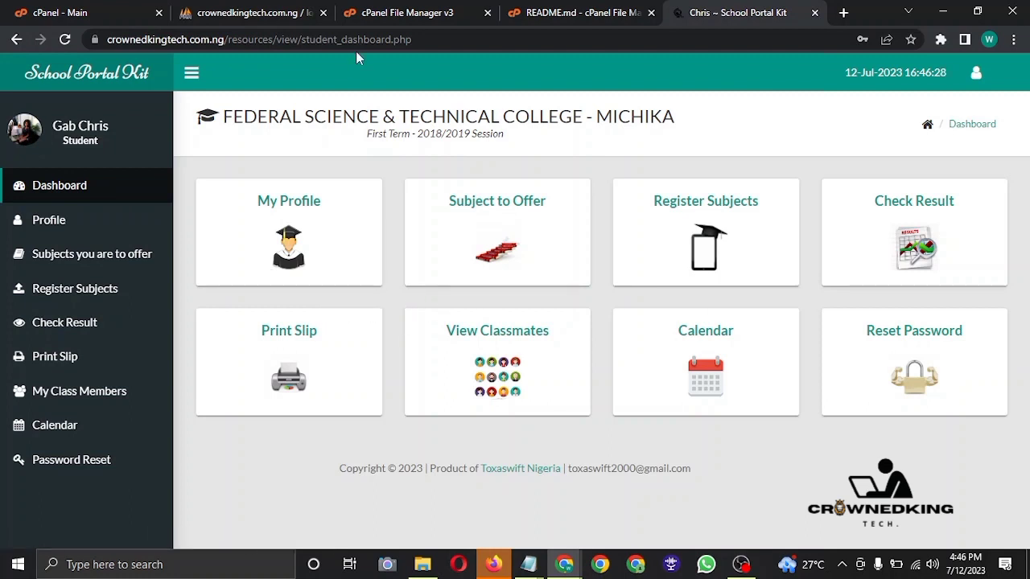
Review the My Profile, Check Result, My Class Members and Subjects you are to offer pages
left_click(319, 216)
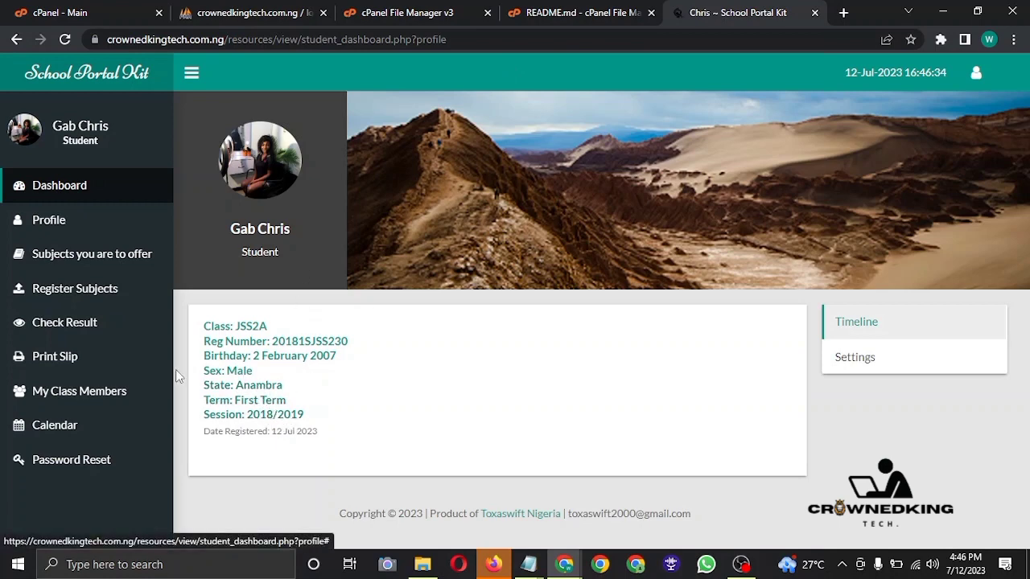
left_click(82, 331)
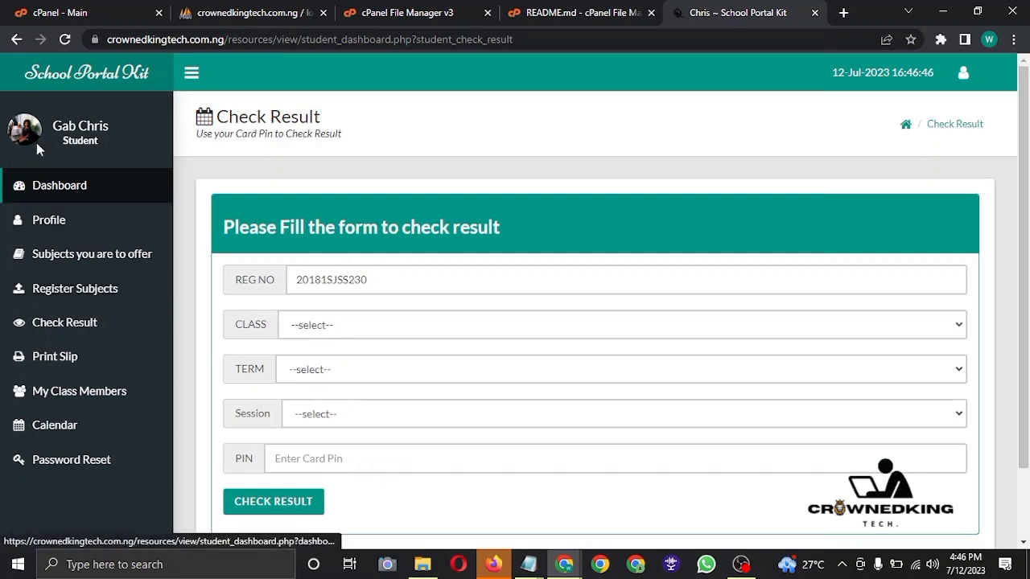
left_click(16, 41)
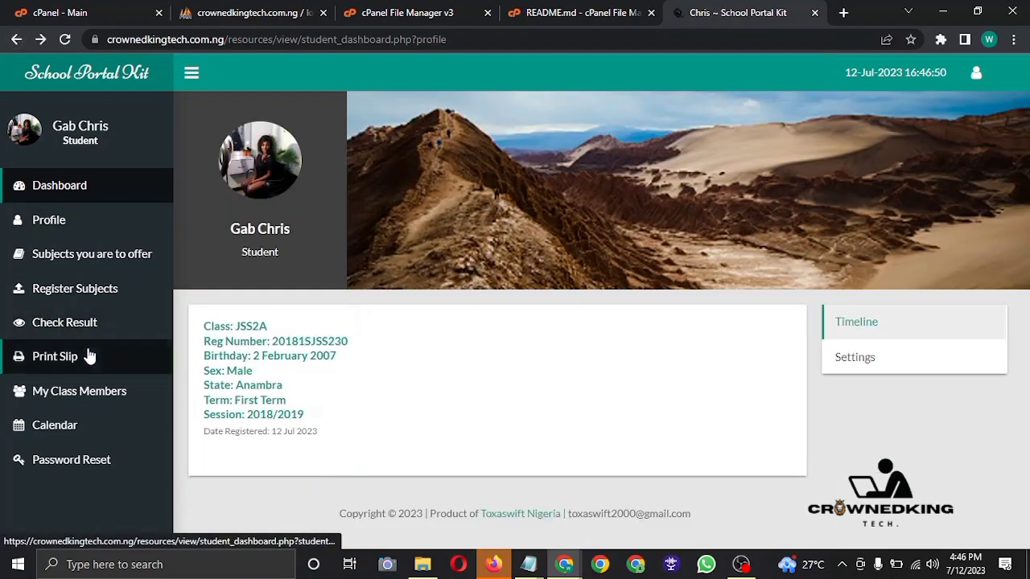
left_click(102, 400)
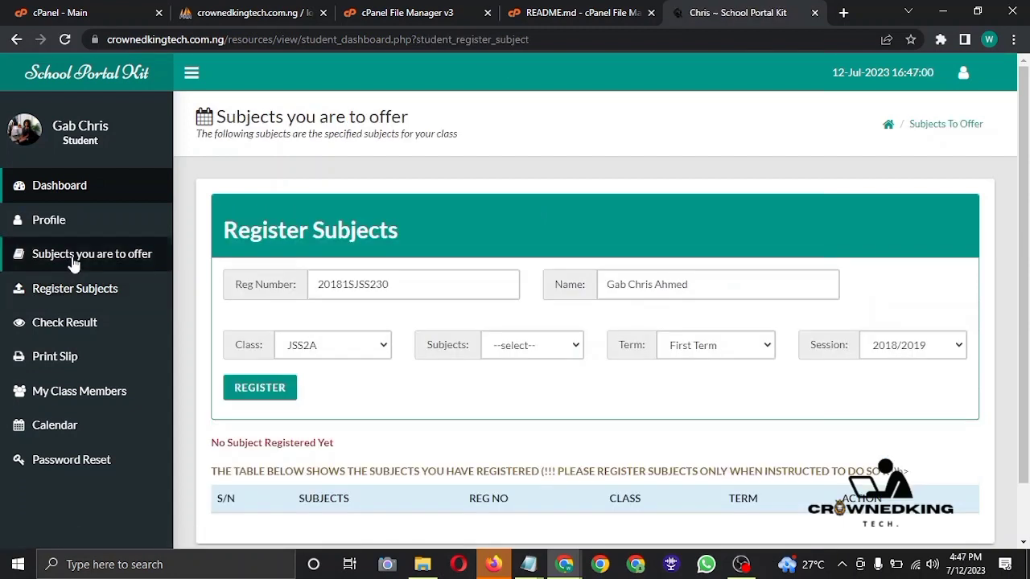
left_click(72, 258)
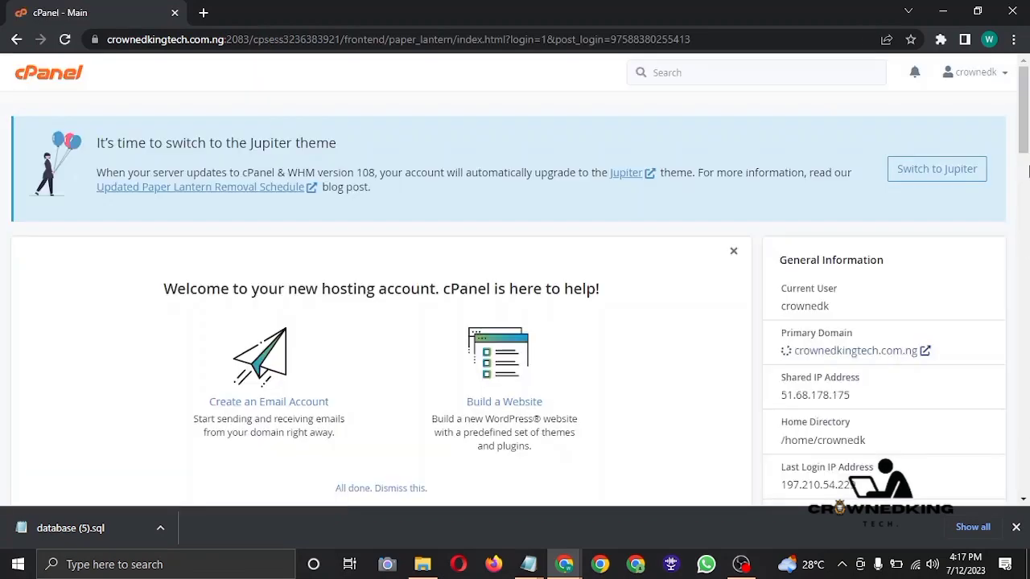
Upload School-Portal-Kit----Version-1.0.2-master.zip to the home directory through File Manager
left_click_drag(1026, 159, 1026, 246)
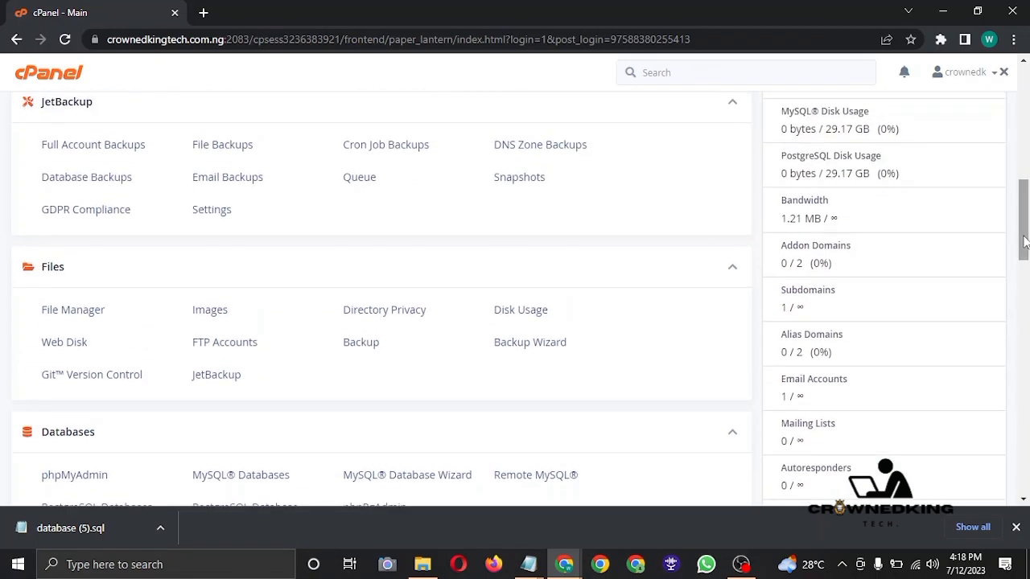
left_click(96, 313)
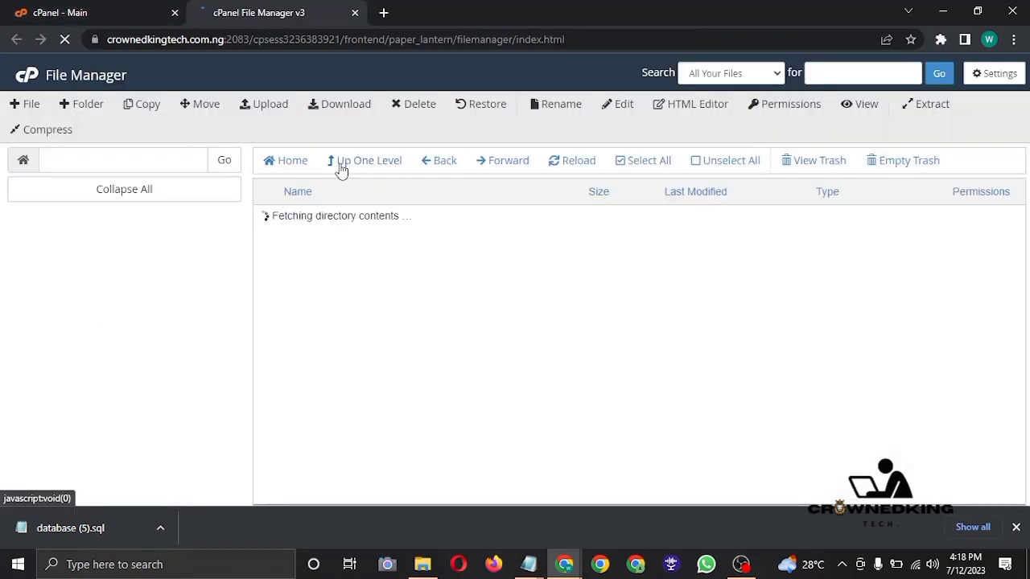
left_click(272, 107)
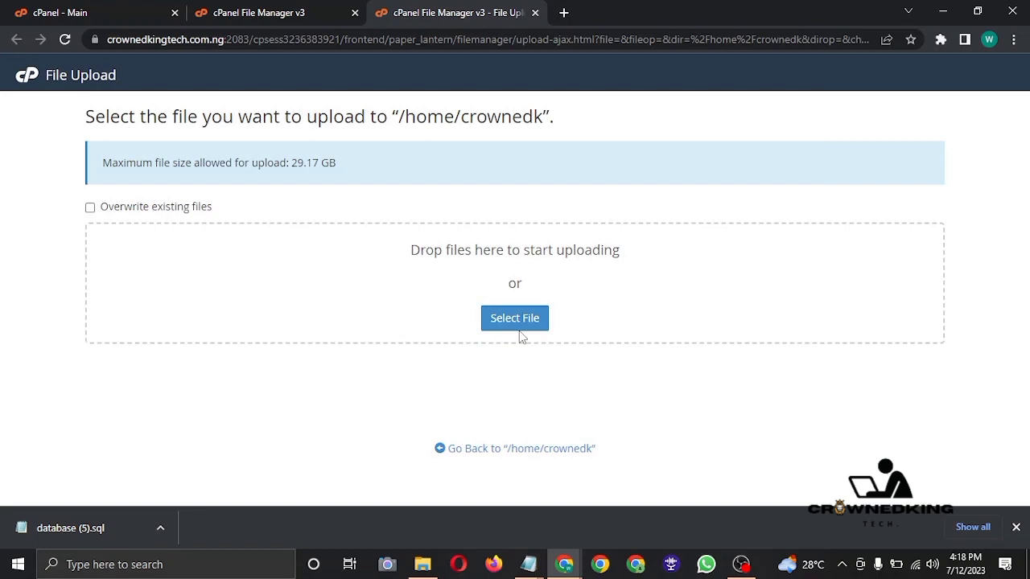
left_click(519, 329)
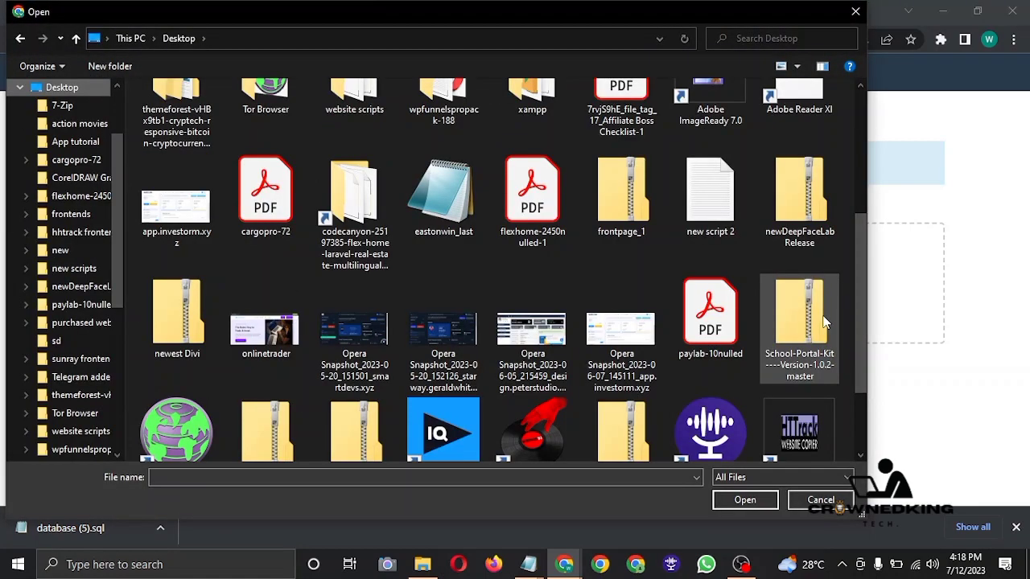
double_click(822, 326)
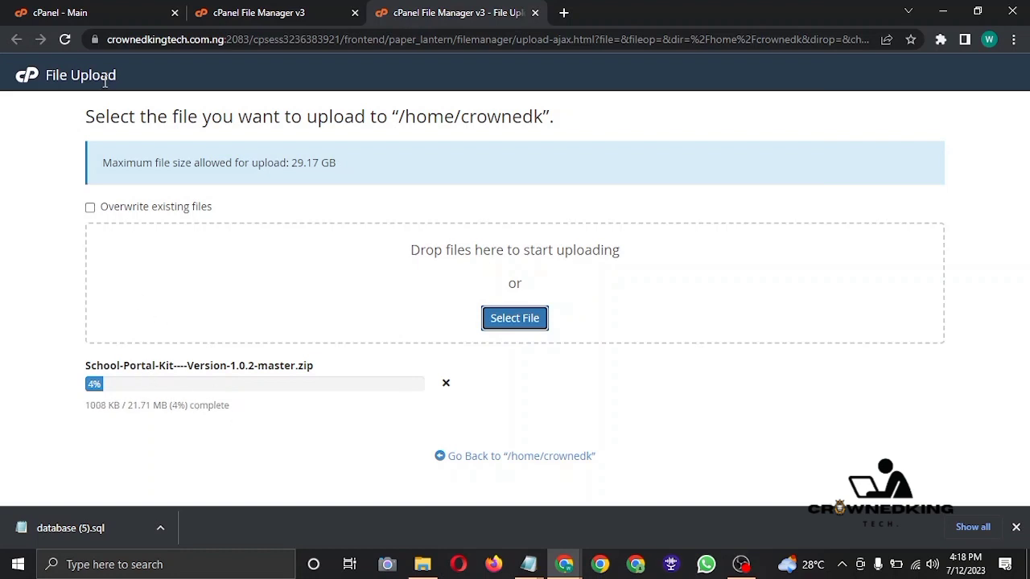
left_click(109, 11)
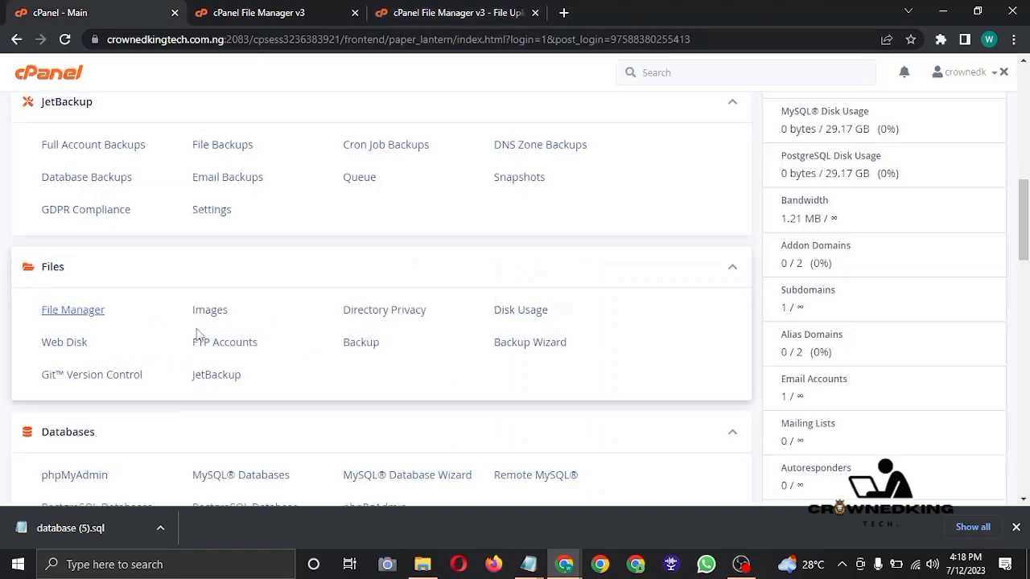
Create a database named 'school' in the MySQL Database Wizard
left_click(396, 477)
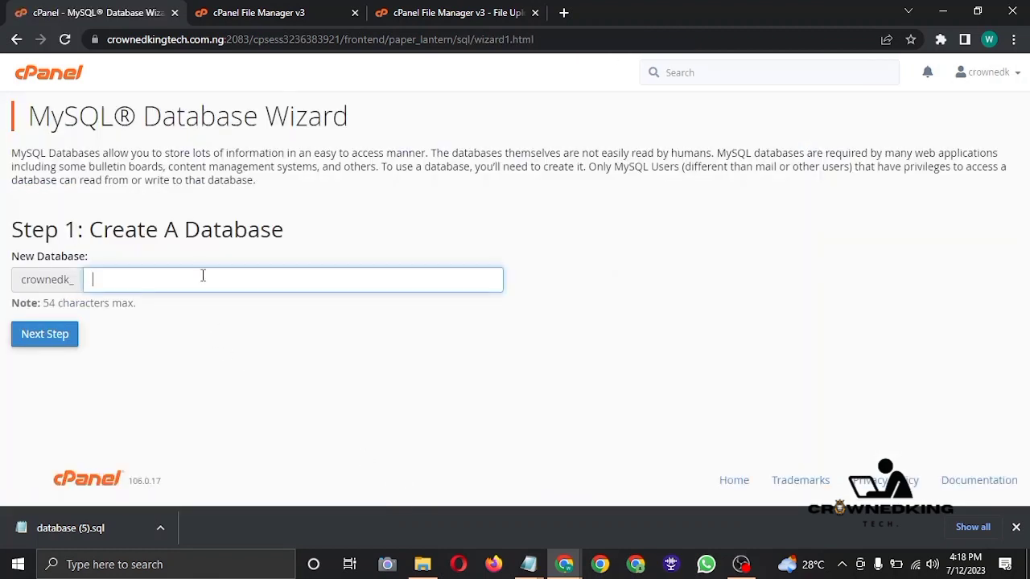
type("school")
left_click(42, 336)
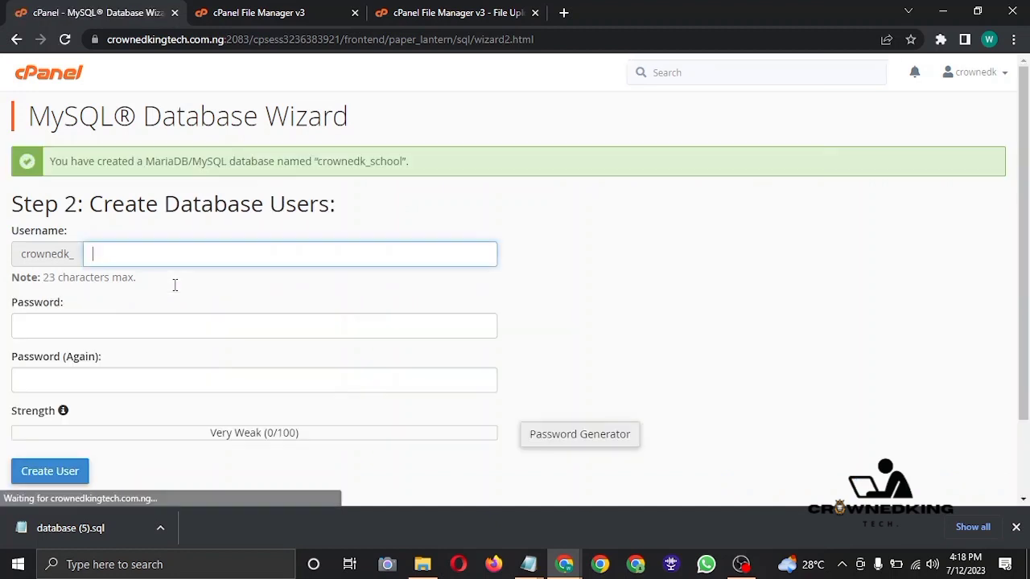
Set the database username to 'school' with a copied, generated Very Strong password
left_click(159, 255)
key("BackSpace")
key("BackSpace")
key("BackSpace")
key("BackSpace")
key("BackSpace")
key("BackSpace")
key("BackSpace")
key("BackSpace")
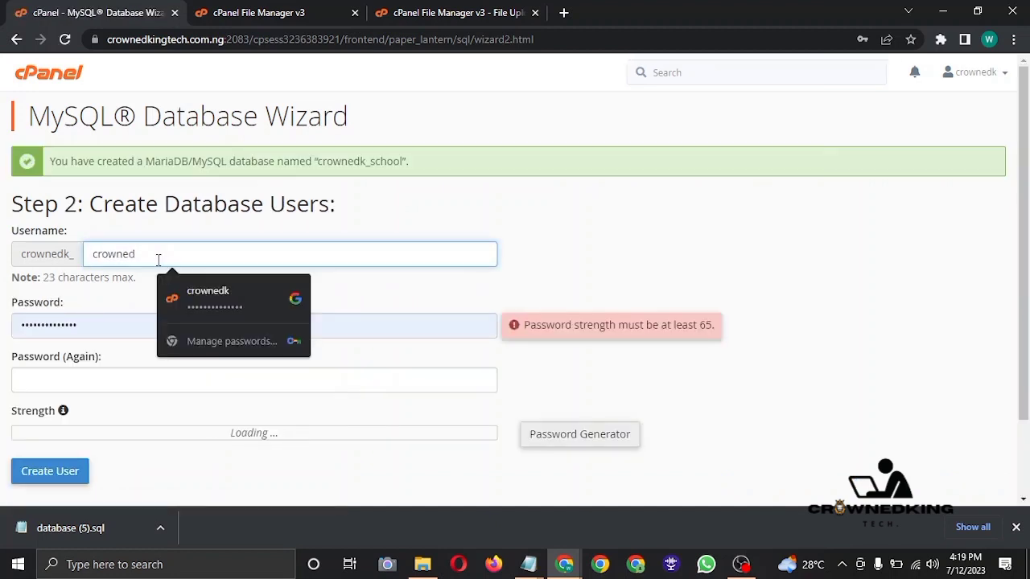
type("school")
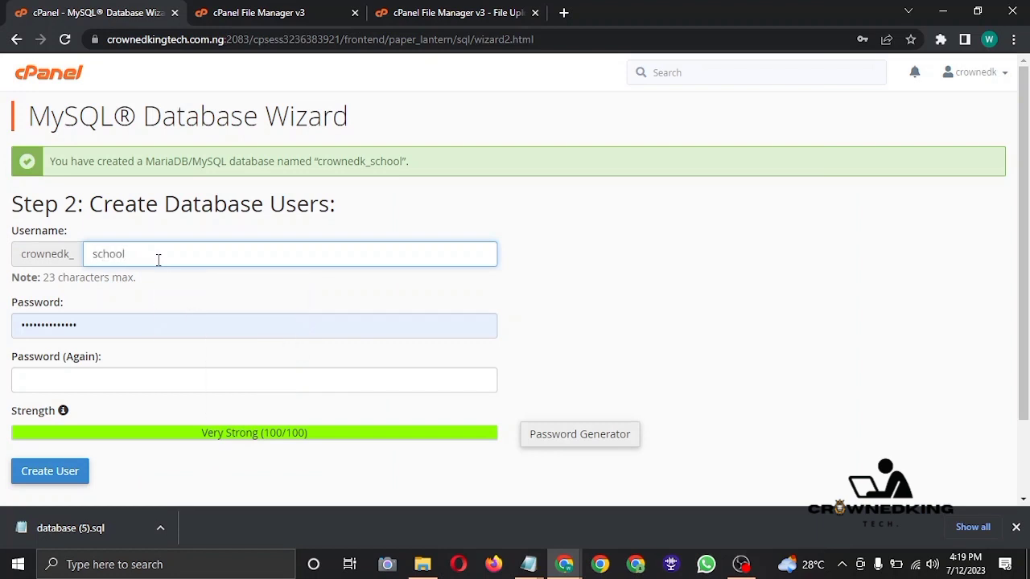
left_click(581, 441)
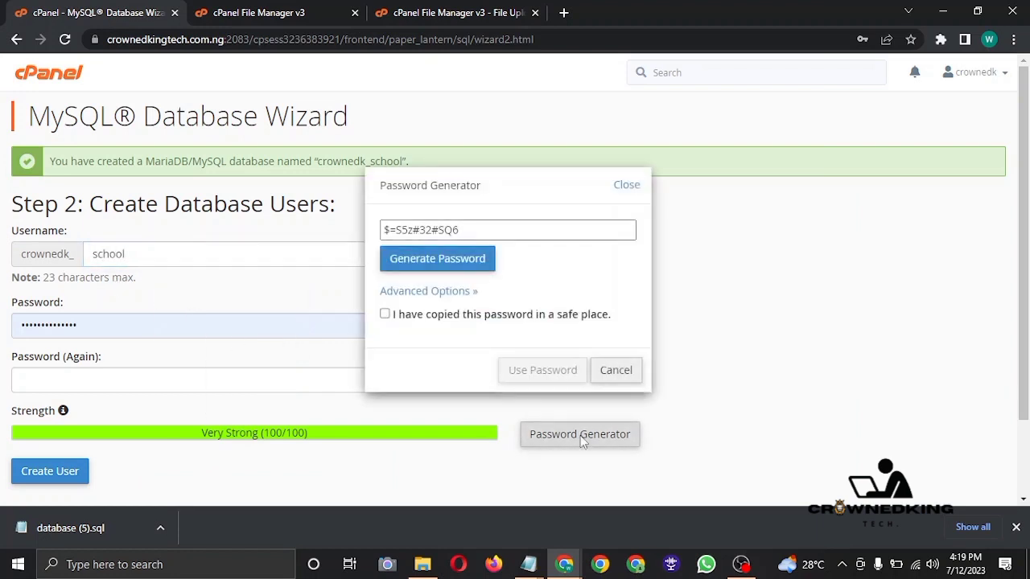
left_click_drag(460, 230, 392, 232)
right_click(427, 235)
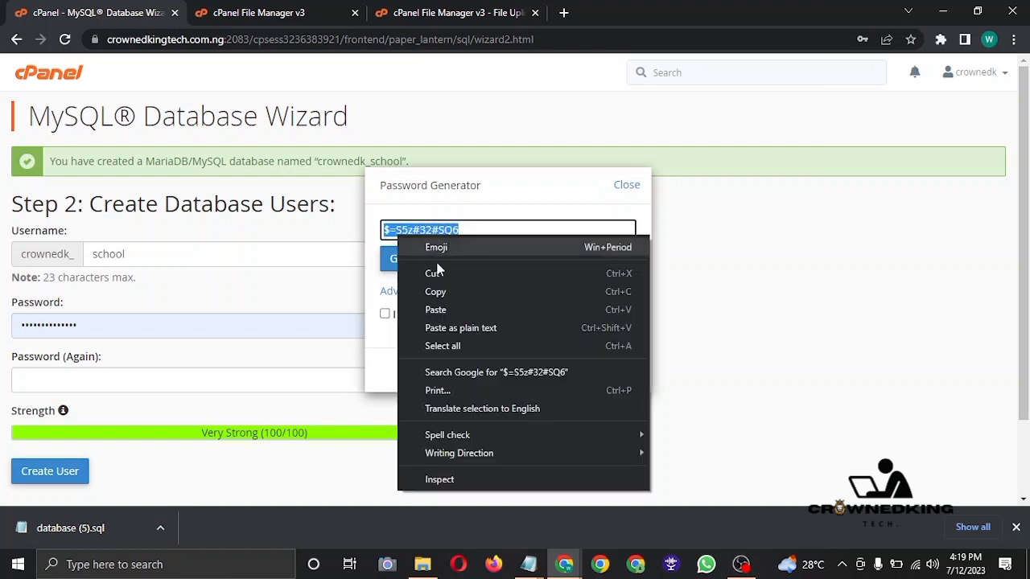
left_click(443, 294)
left_click(385, 315)
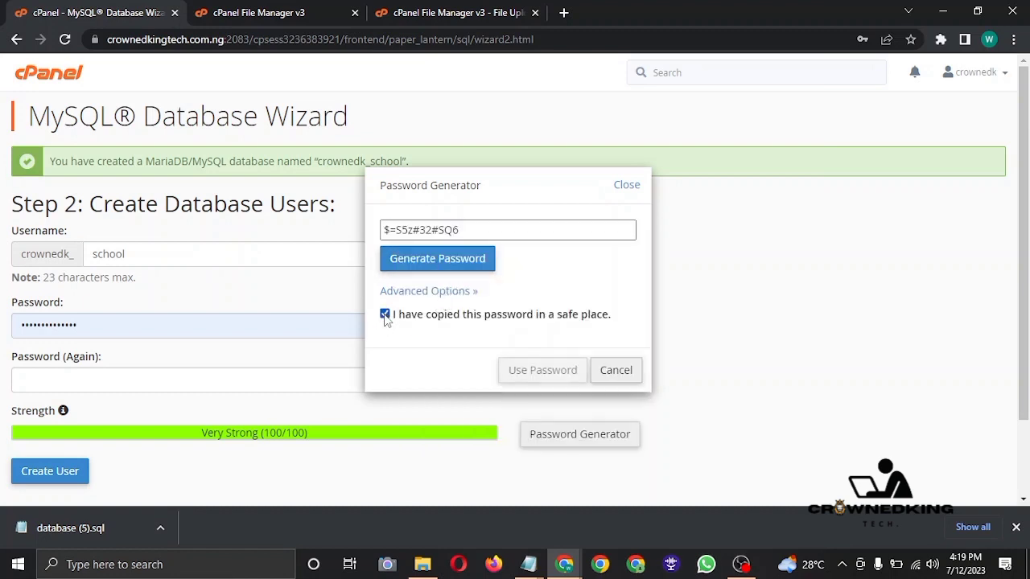
left_click(549, 375)
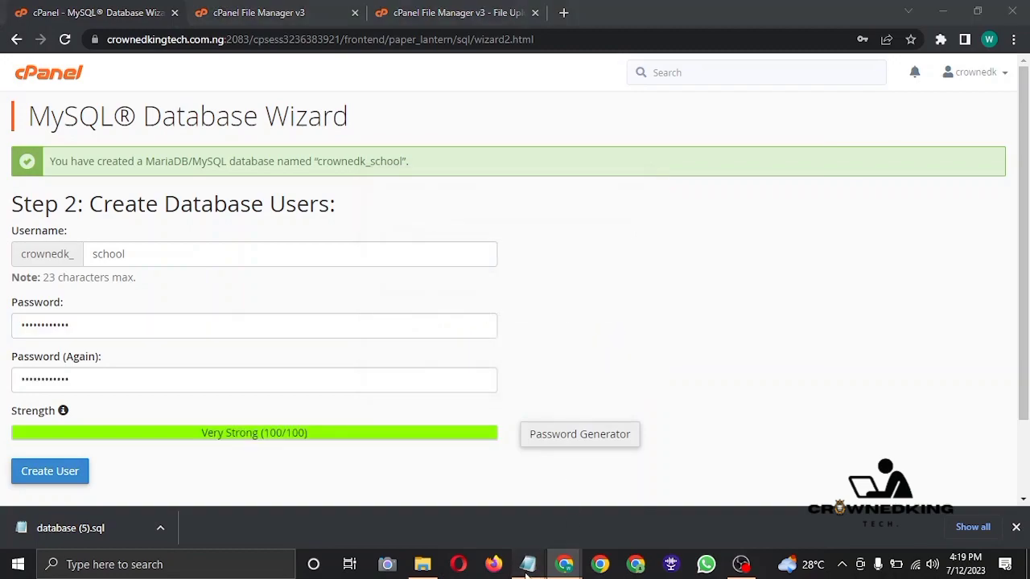
Paste the new database password into the btccd notes two lines below the last entry
mouse_move(531, 566)
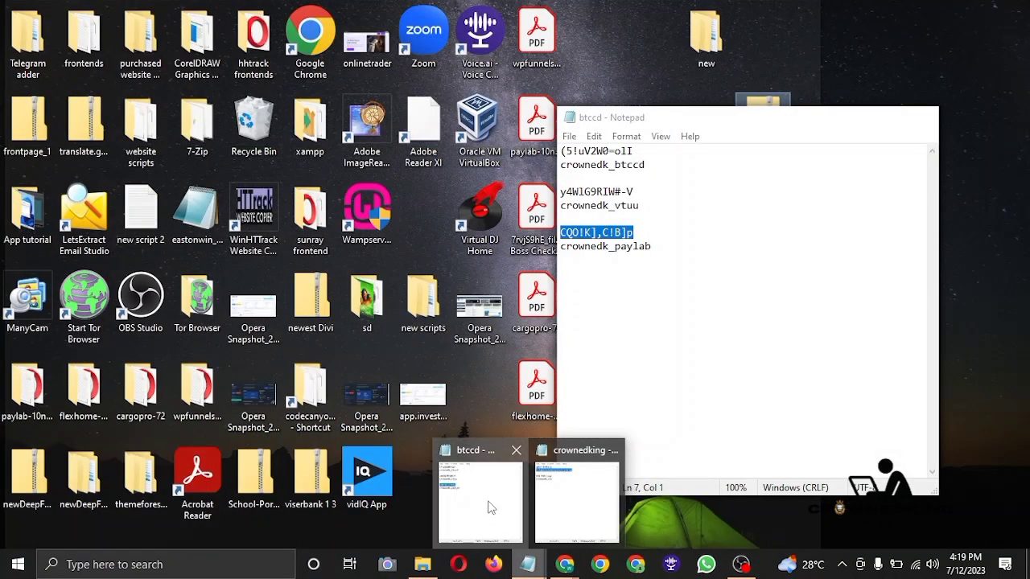
left_click(491, 507)
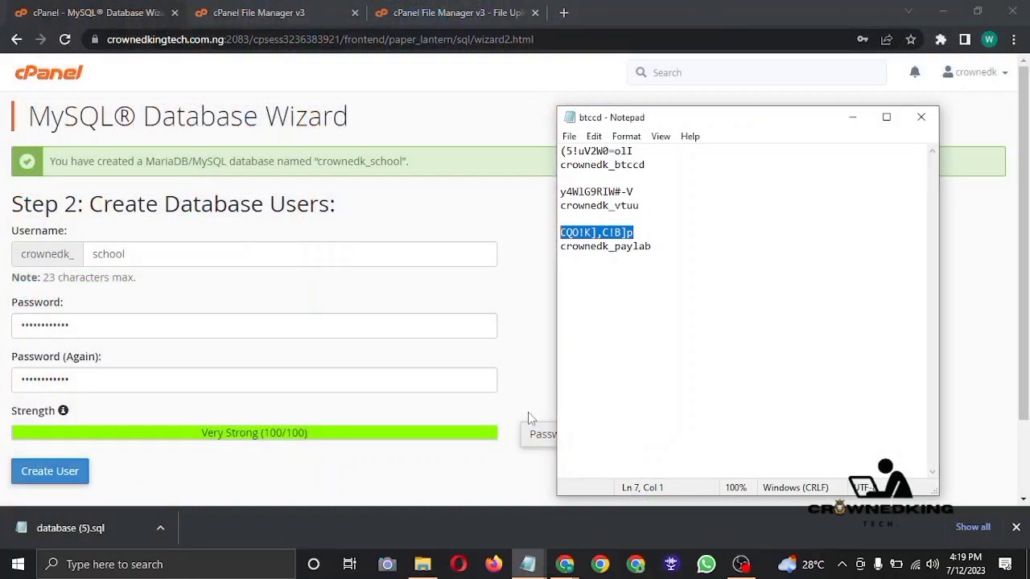
left_click(658, 258)
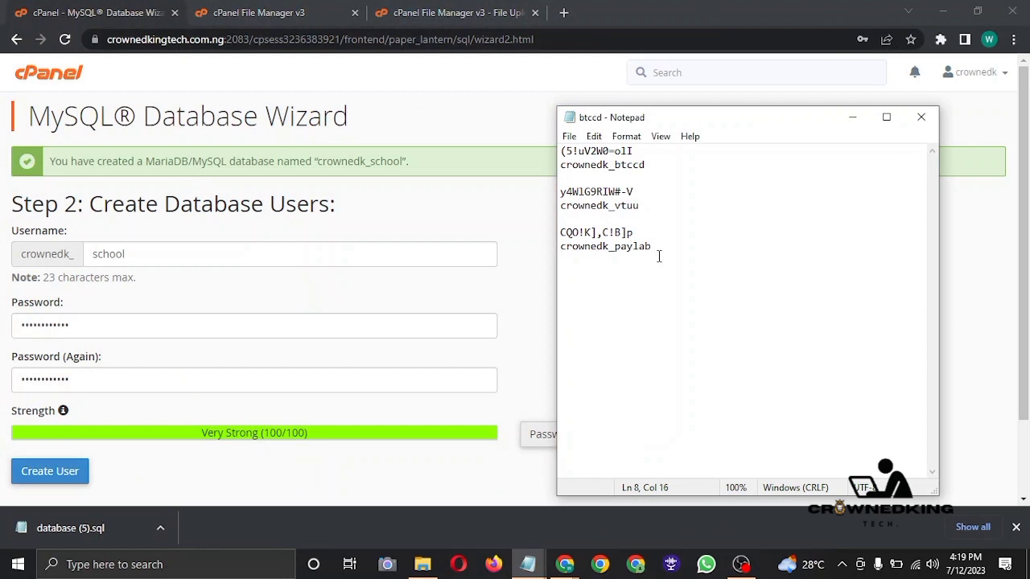
key("Return")
key("Return")
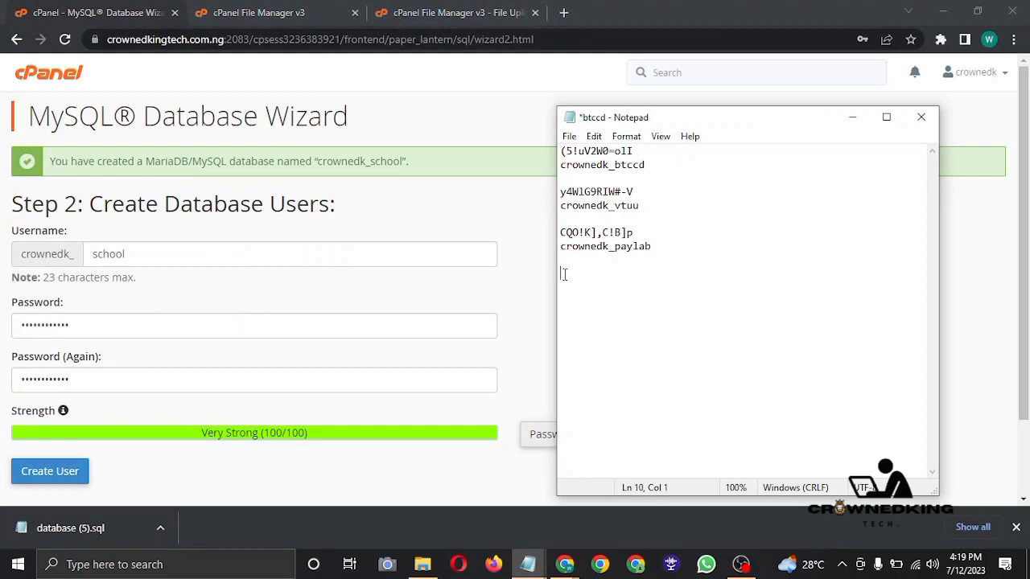
right_click(562, 275)
left_click(602, 344)
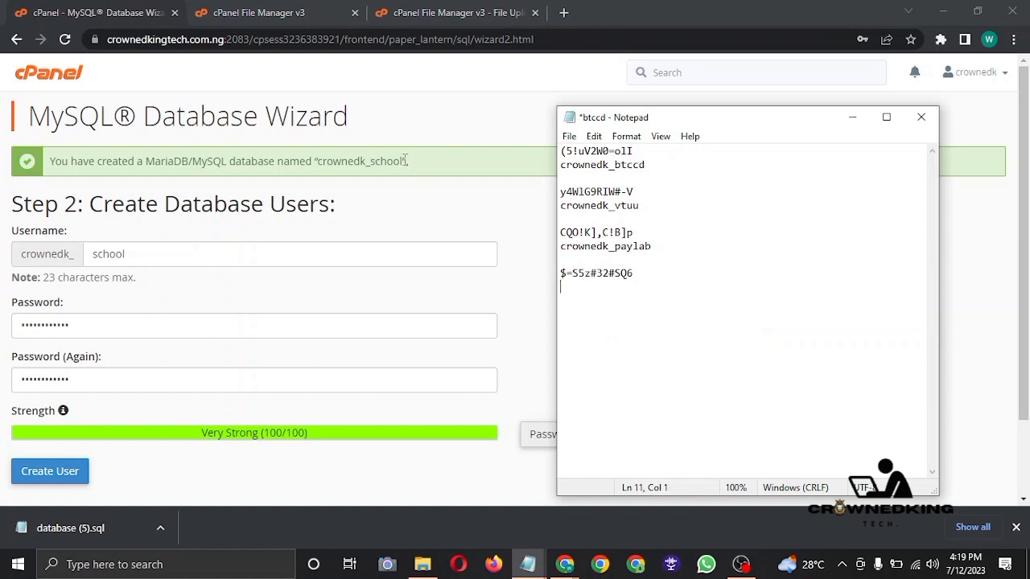
Copy the database name crownedk_school from the cPanel banner and paste it below the password
left_click_drag(405, 161, 326, 161)
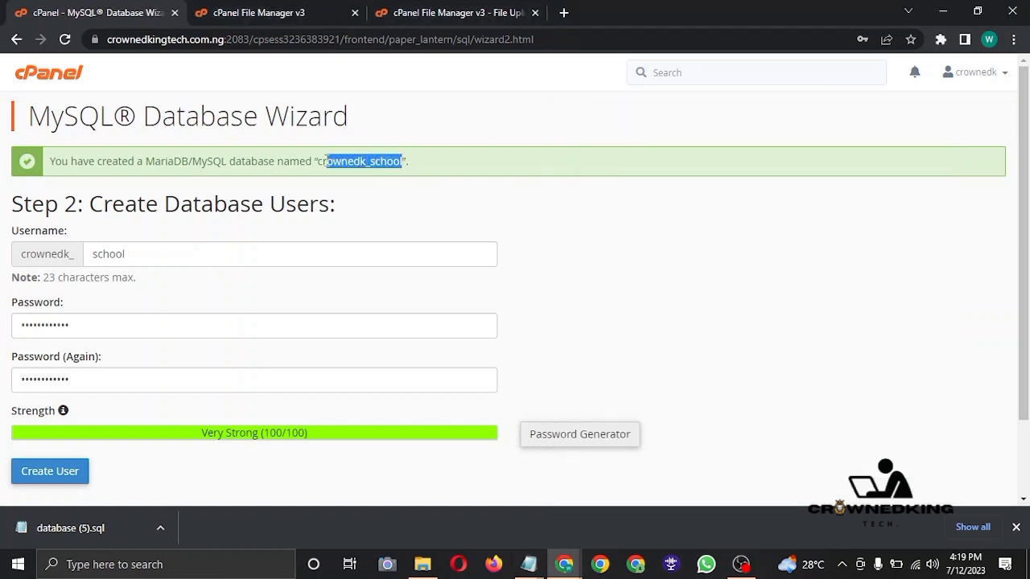
right_click(318, 161)
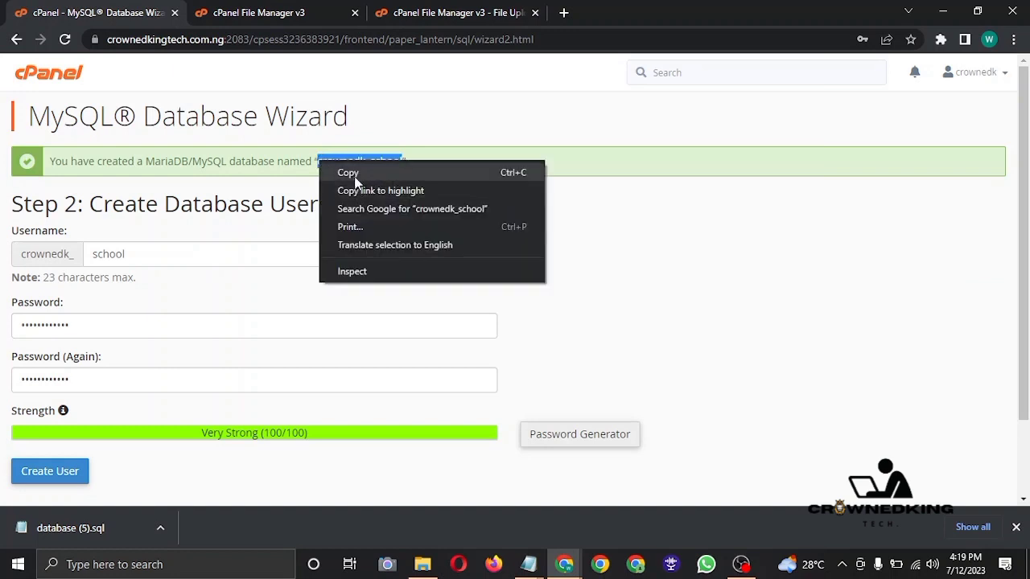
left_click(354, 172)
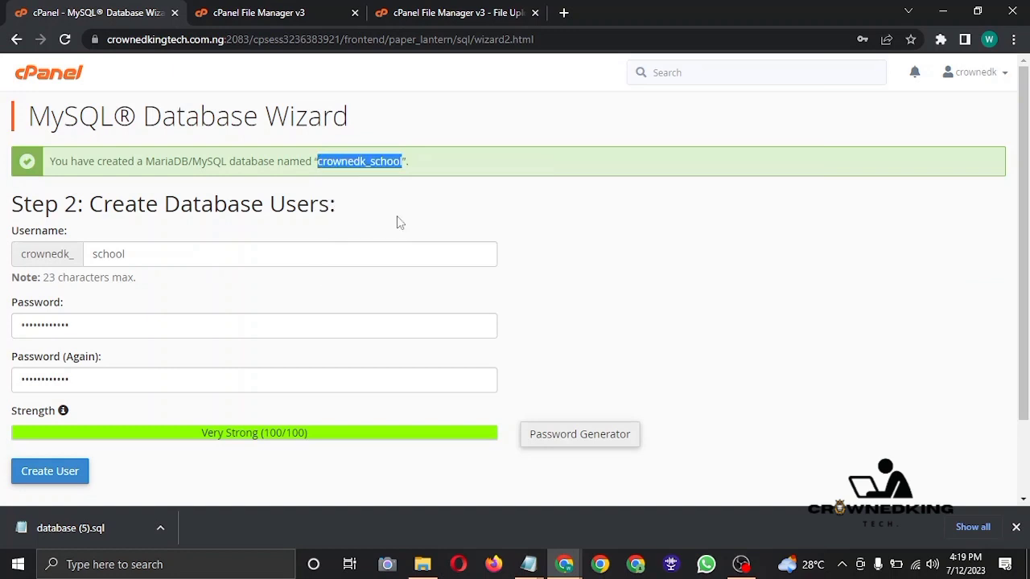
left_click(528, 564)
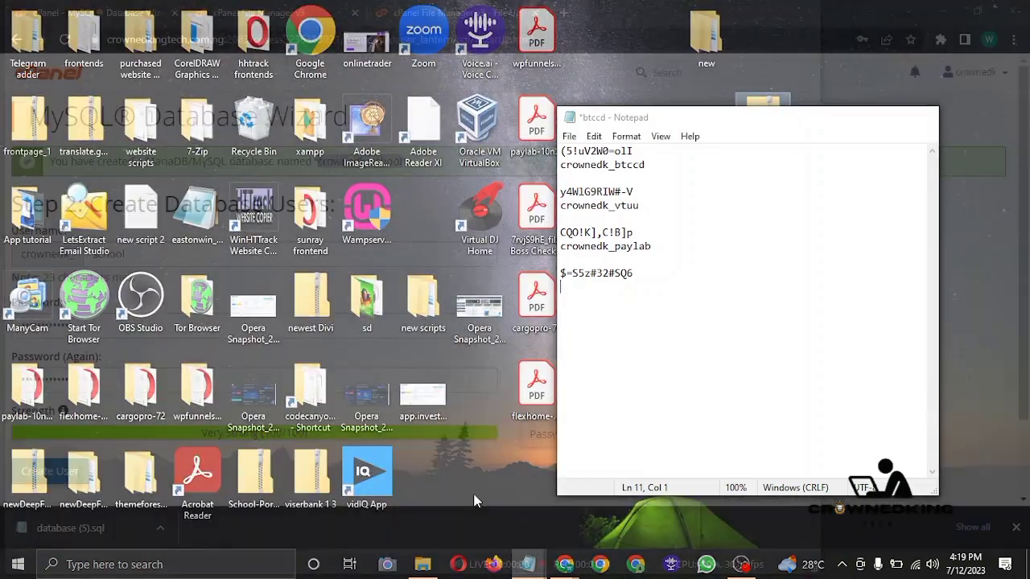
left_click(475, 499)
right_click(560, 287)
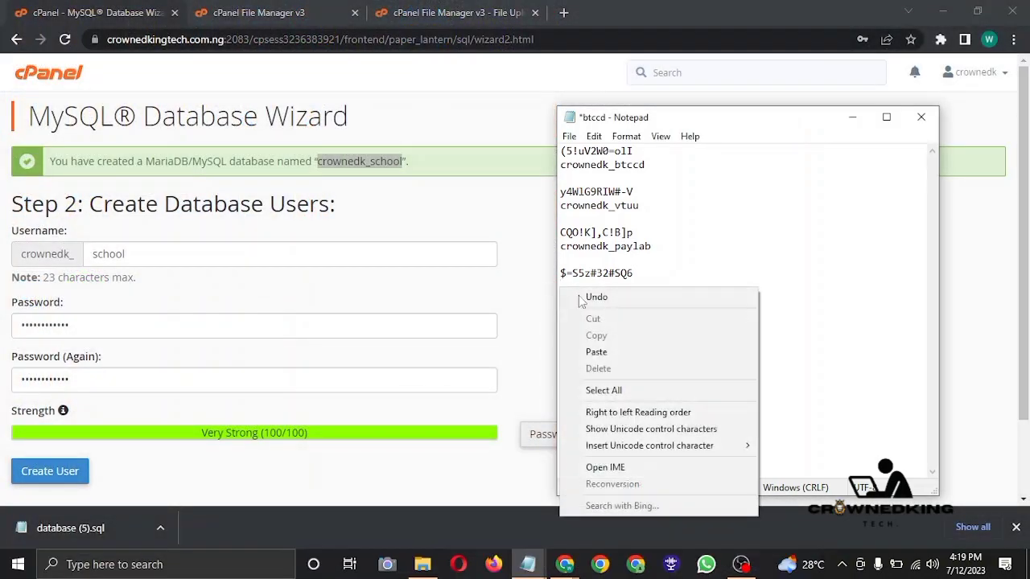
left_click(607, 416)
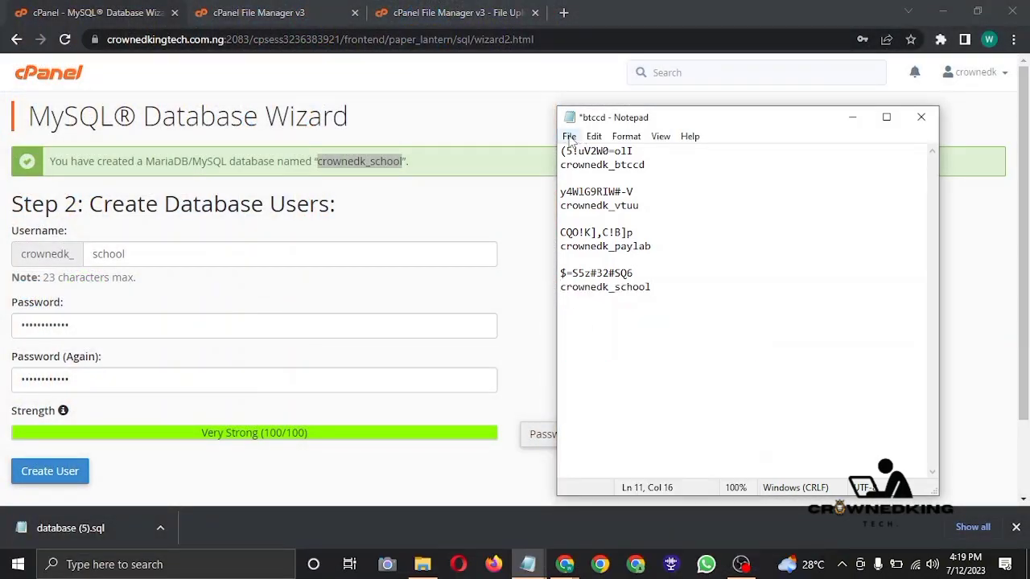
left_click(569, 136)
Save the notes, create the database user, and decline Chrome's password-saving offer
left_click(594, 205)
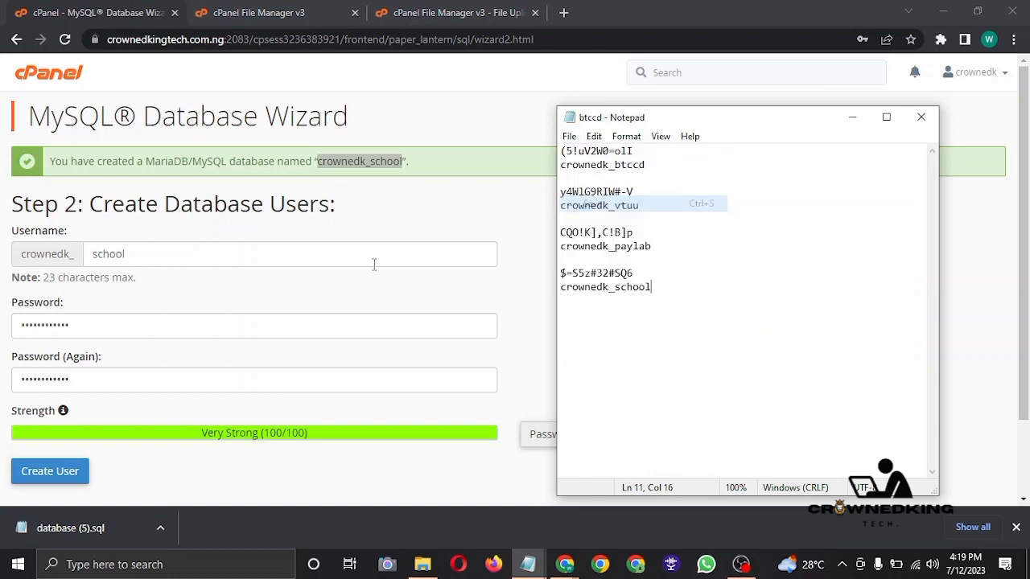
left_click(50, 474)
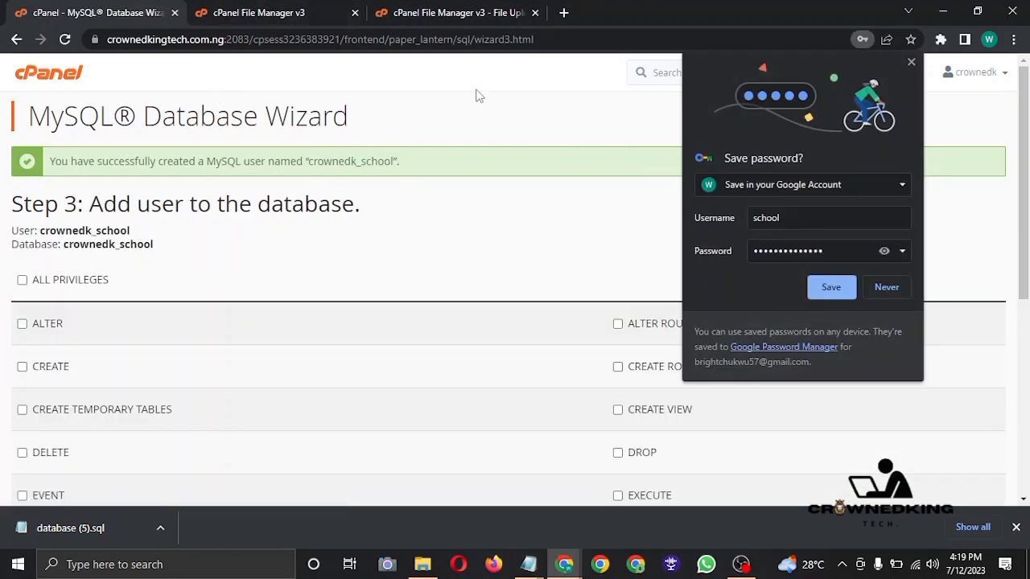
left_click(888, 287)
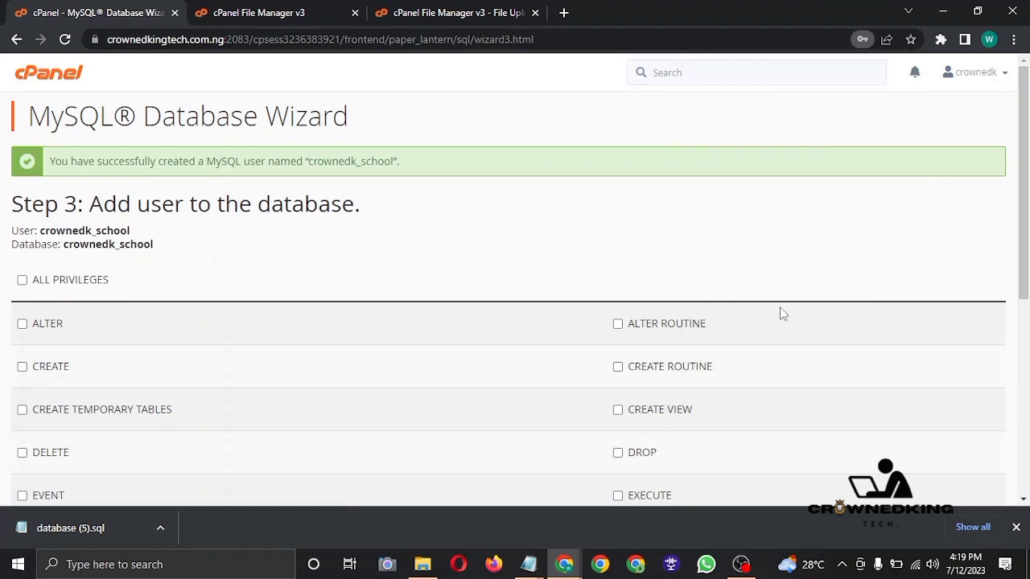
Grant the user ALL PRIVILEGES on crownedk_school and apply the changes
left_click(22, 281)
left_click_drag(1026, 191, 1026, 384)
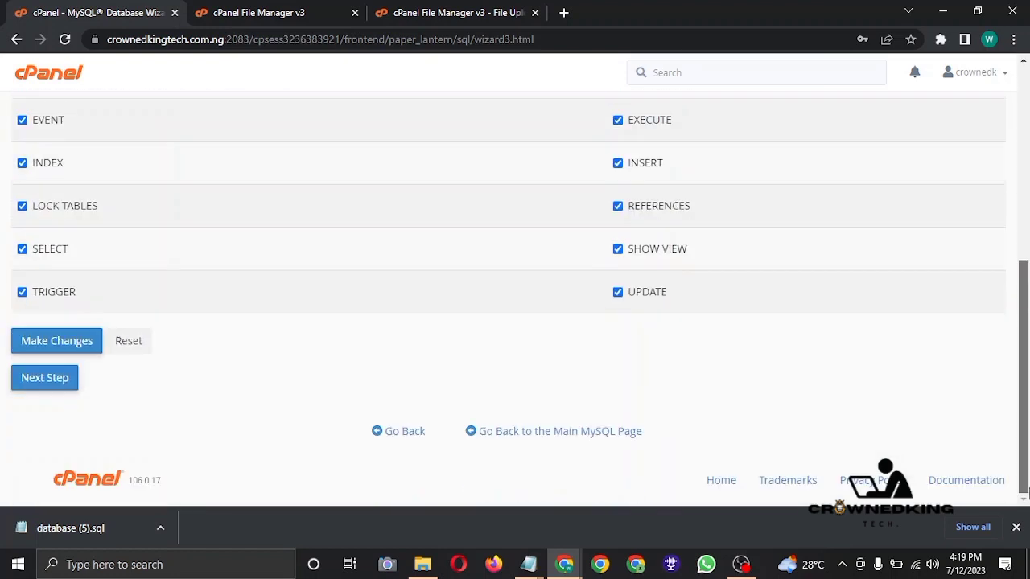
left_click(62, 344)
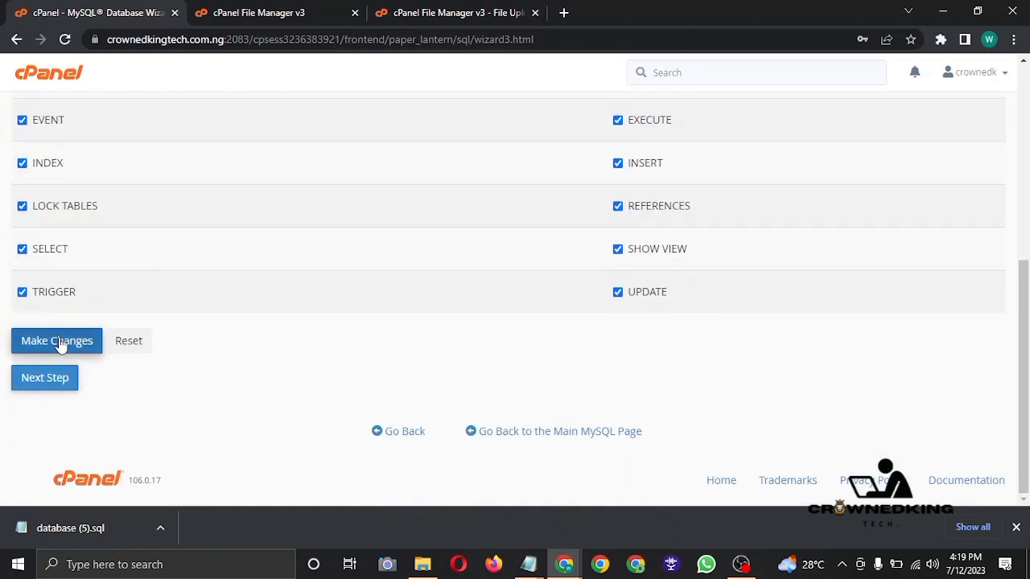
Confirm public_html is empty, then select the uploaded School-Portal-Kit zip in /home/crownedk
left_click(447, 18)
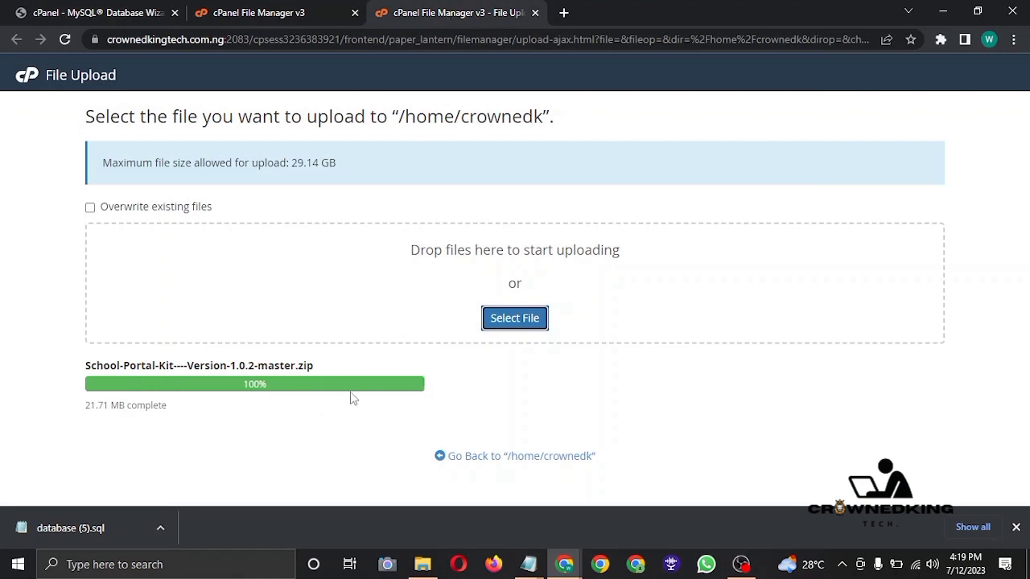
left_click(522, 456)
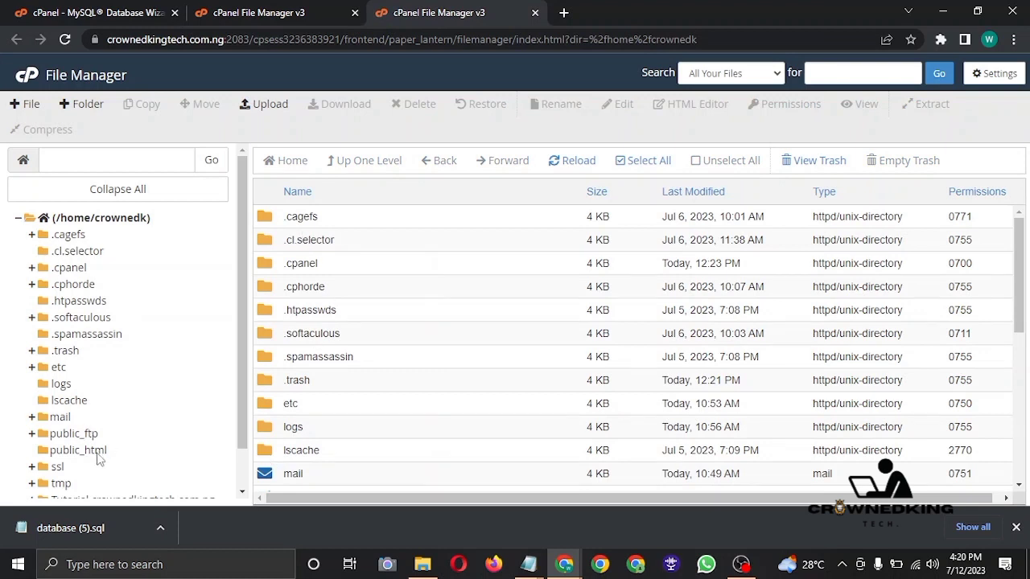
left_click(98, 454)
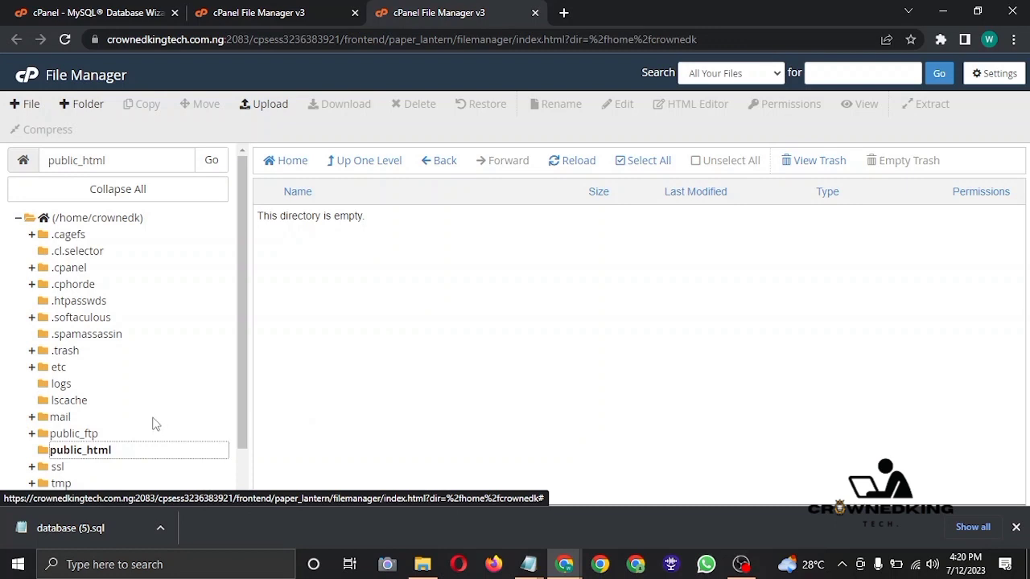
left_click(85, 455)
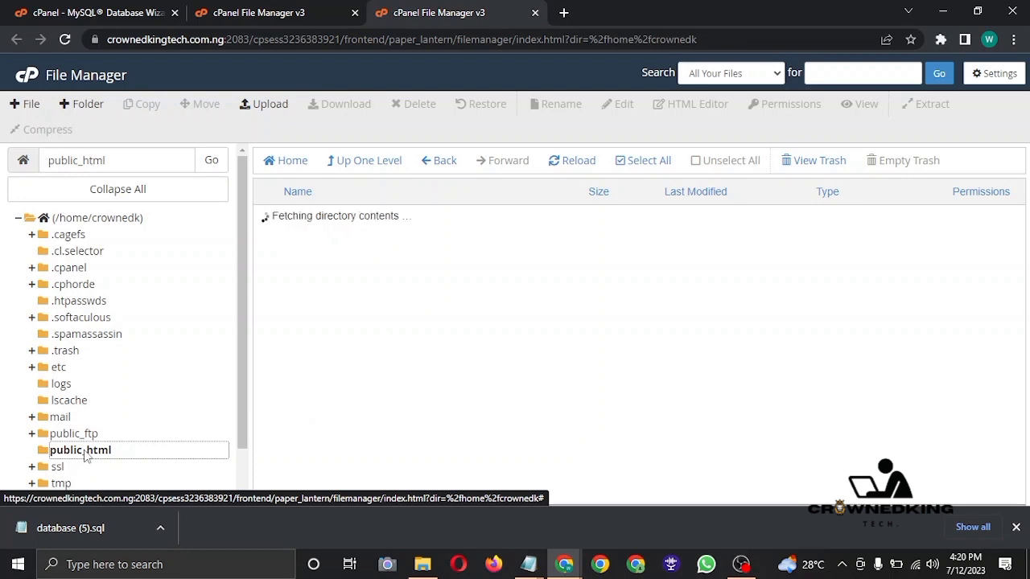
right_click(85, 455)
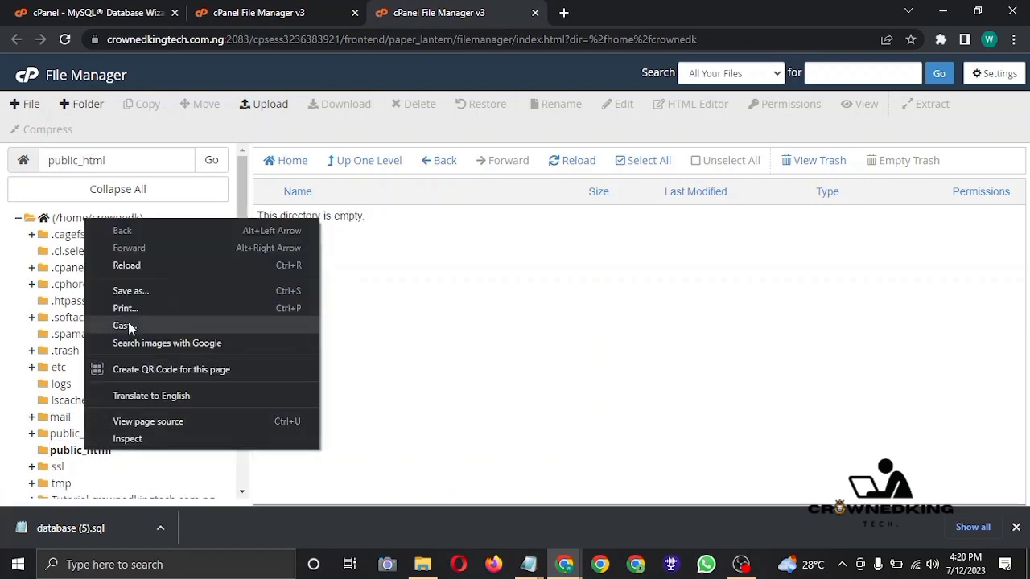
left_click(126, 266)
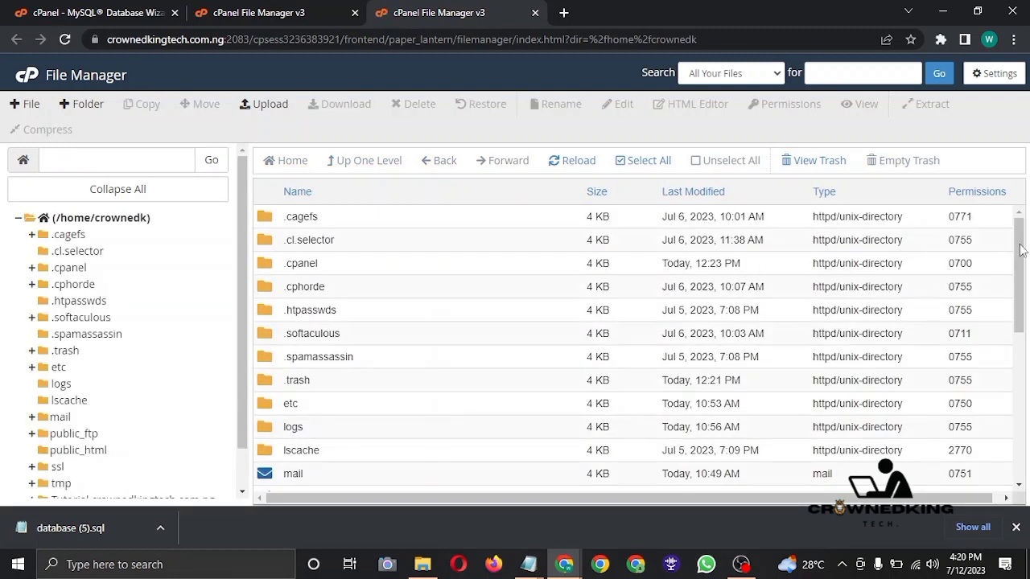
left_click_drag(1022, 250, 1029, 410)
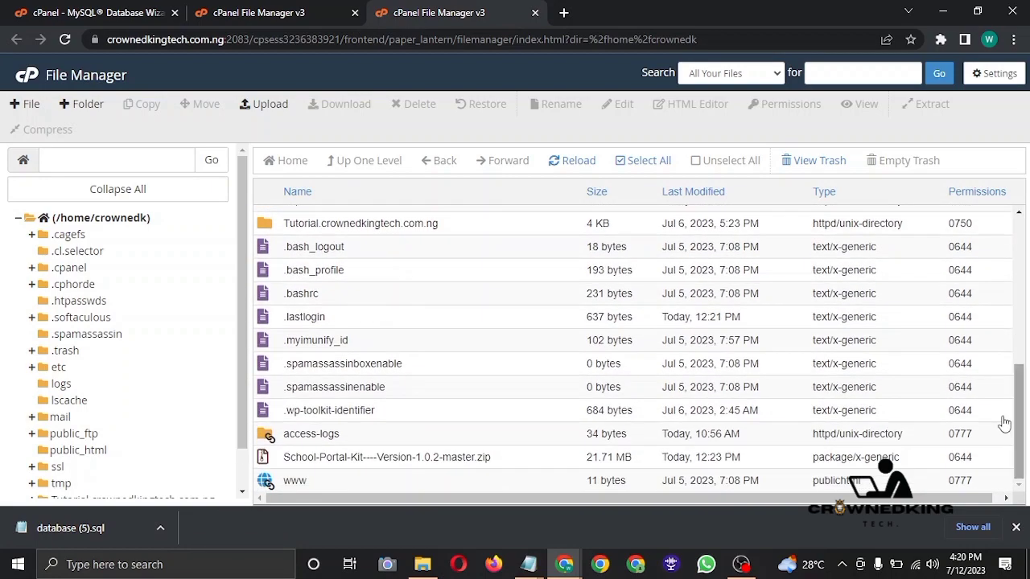
left_click(500, 465)
Move the School-Portal-Kit zip into public_html
right_click(500, 465)
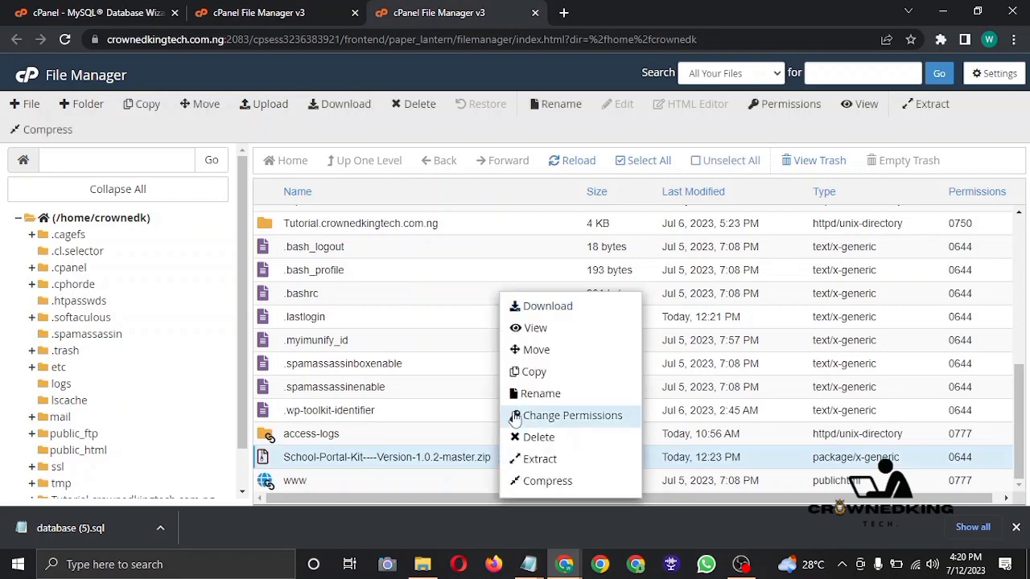
left_click(536, 350)
left_click(449, 297)
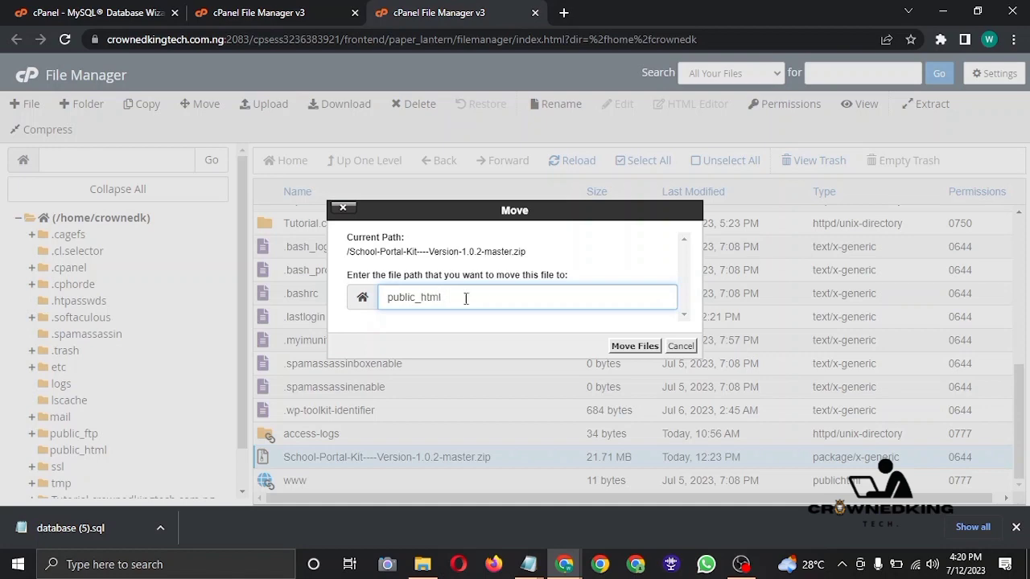
left_click(636, 348)
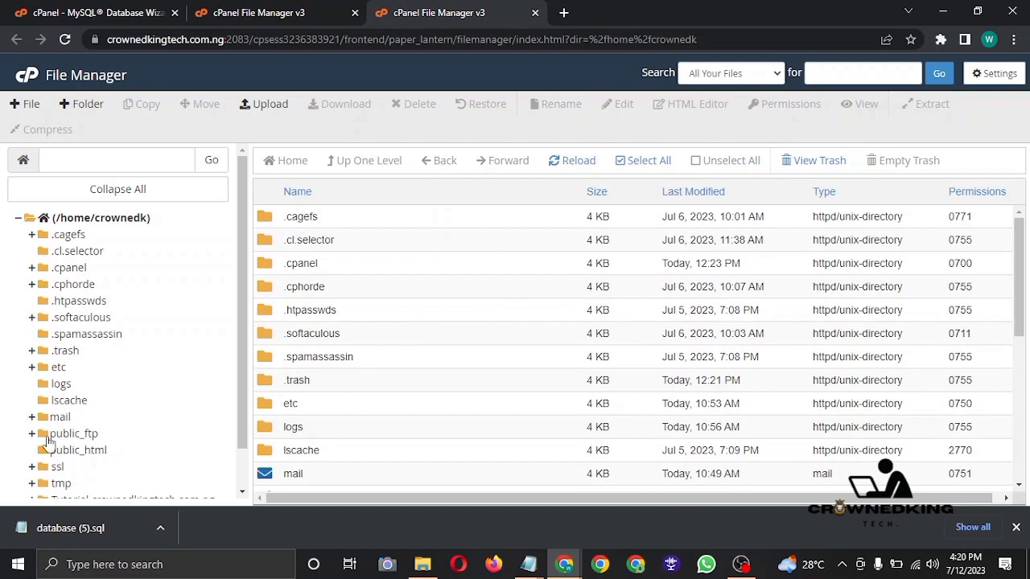
left_click(97, 453)
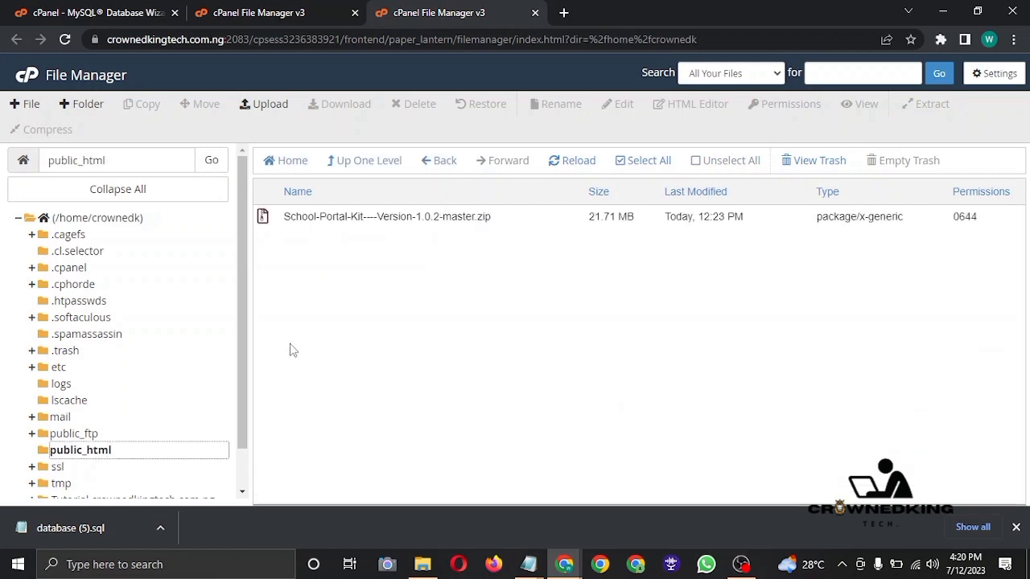
Extract the School-Portal-Kit zip into public_html
right_click(262, 218)
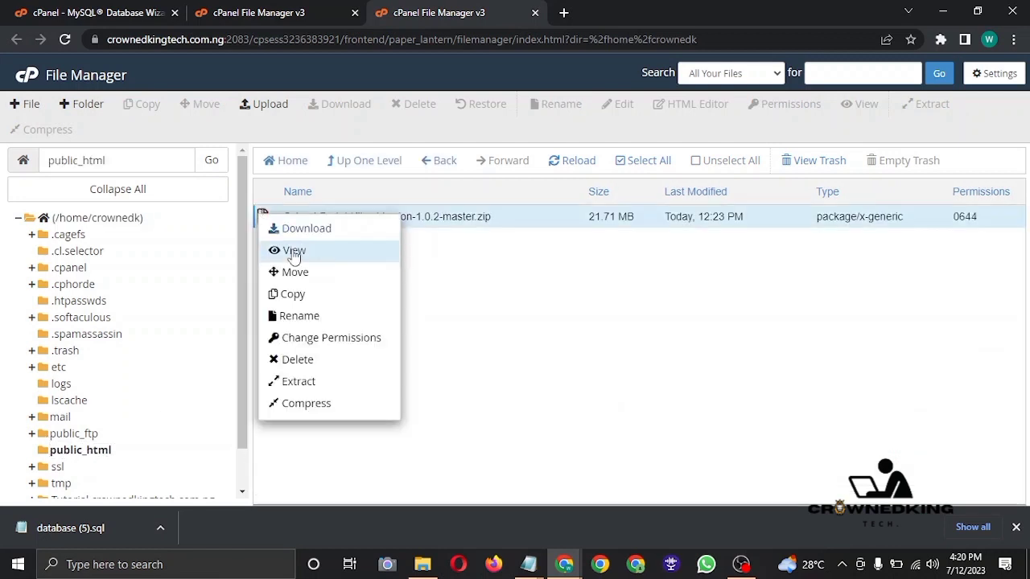
left_click(315, 387)
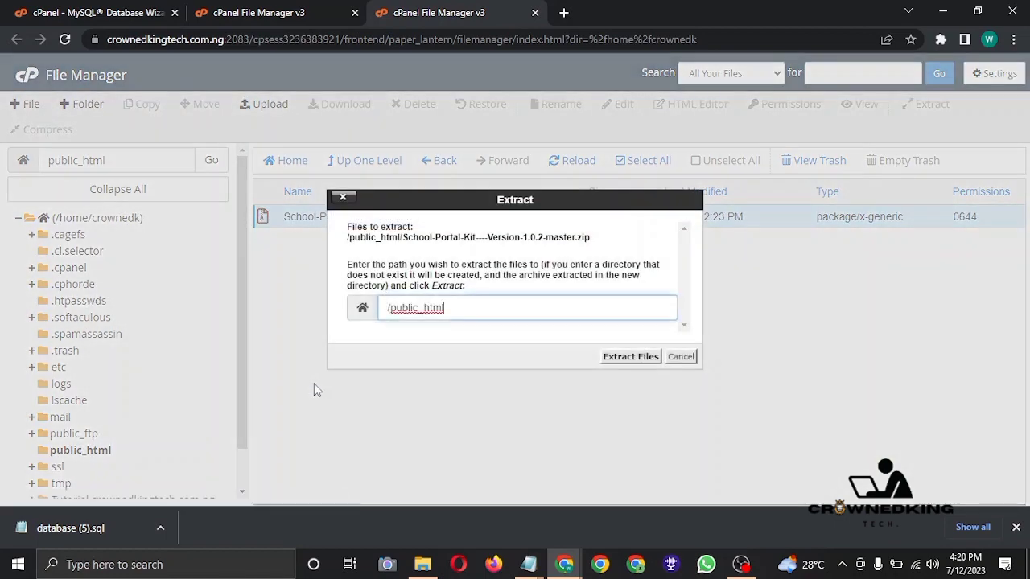
left_click(630, 358)
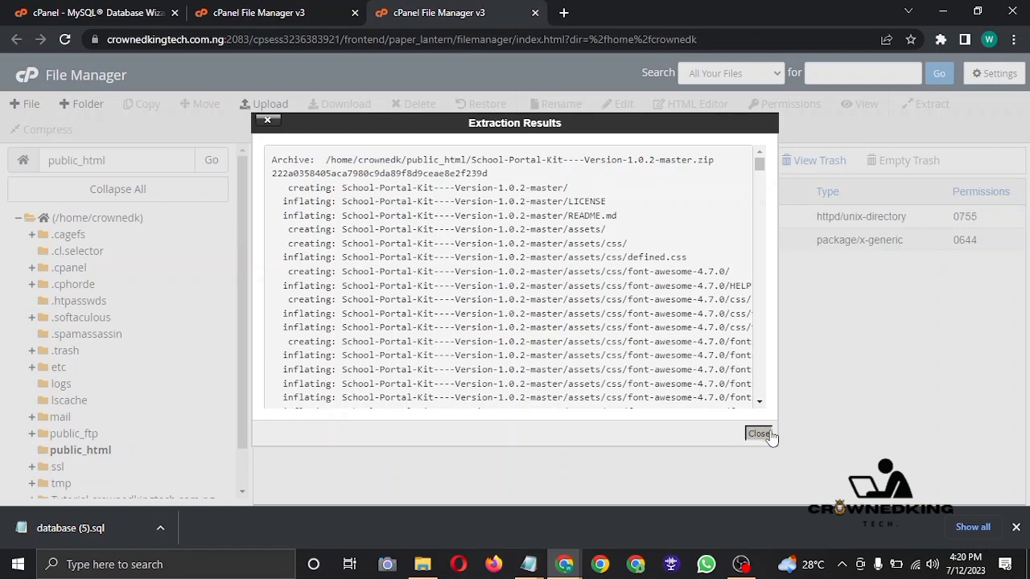
left_click(759, 434)
Send the School-Portal-Kit zip archive to the trash
right_click(263, 242)
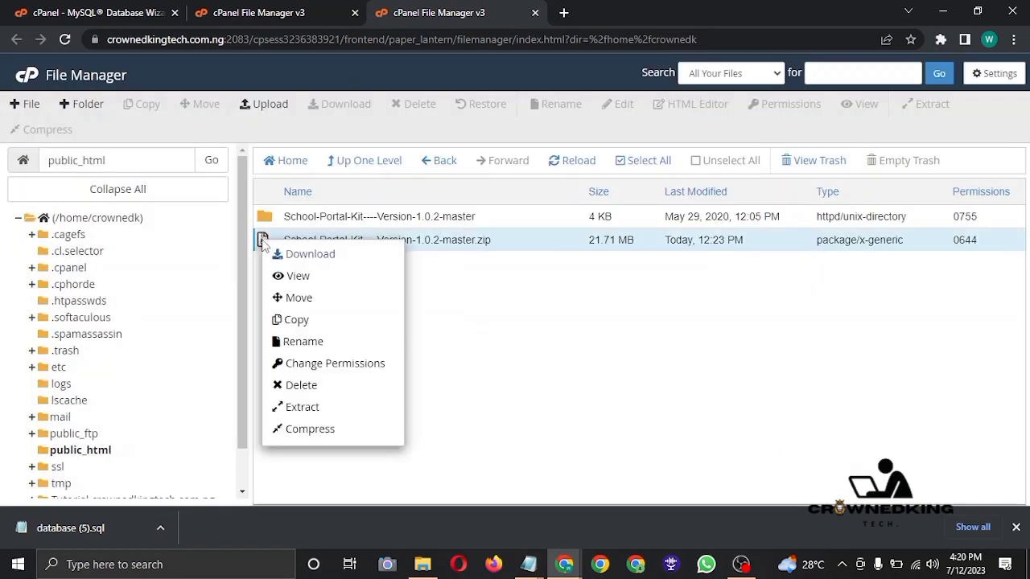
left_click(314, 392)
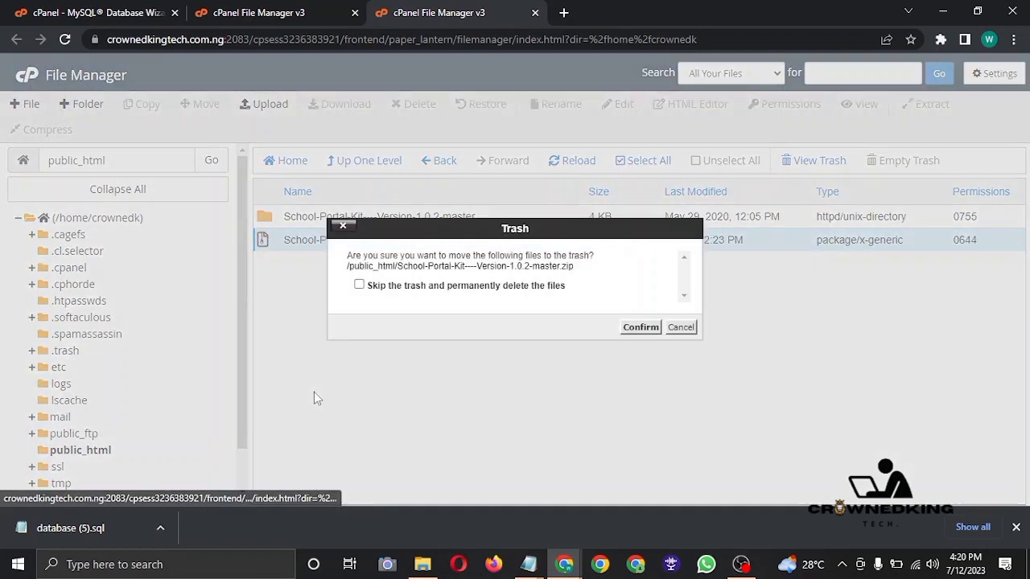
left_click(636, 328)
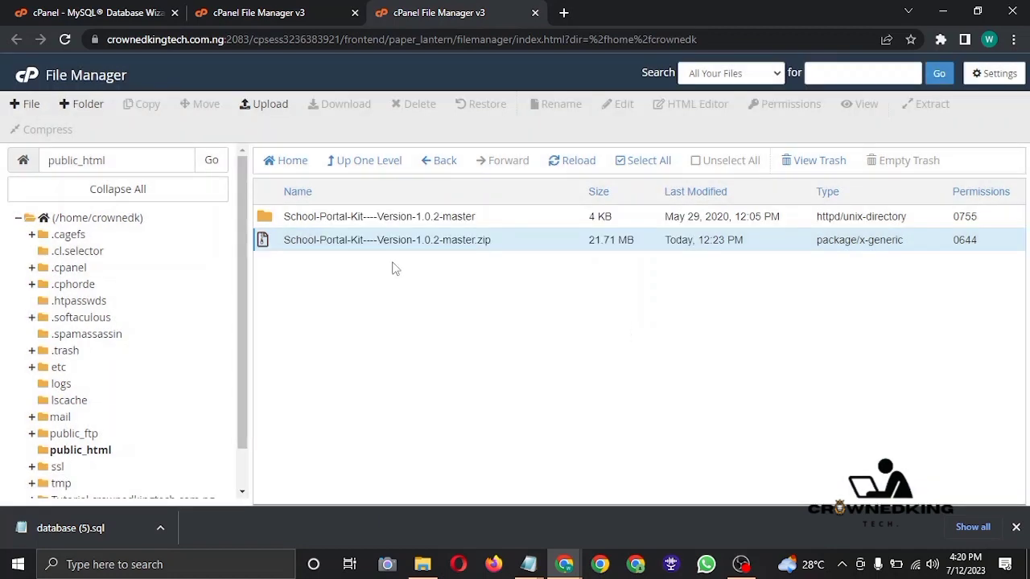
Move all contents of the School-Portal-Kit master folder up into /public_html
double_click(265, 224)
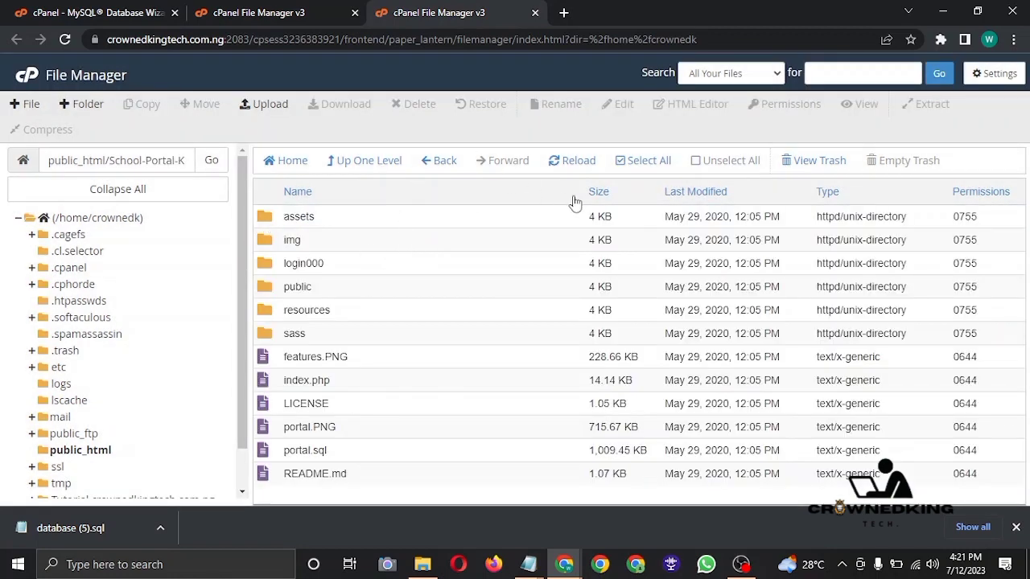
left_click(646, 165)
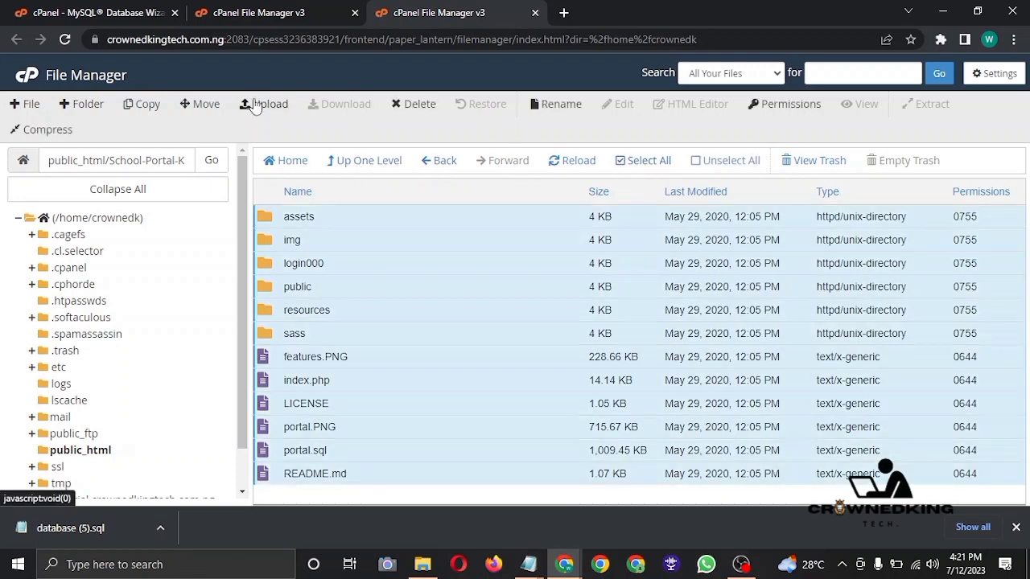
left_click(216, 103)
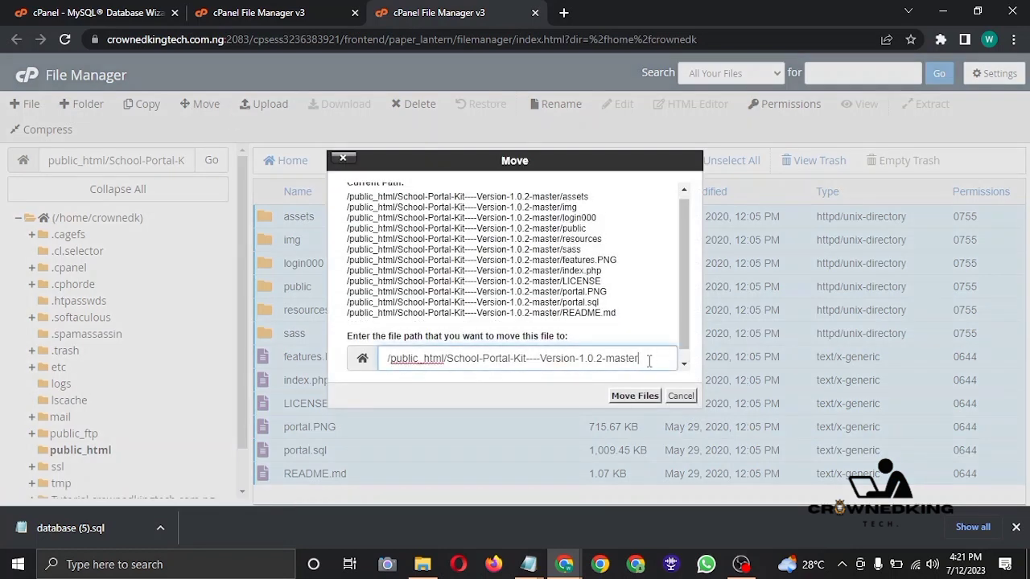
key("BackSpace")
key("BackSpace")
key("BackSpace")
key("BackSpace")
key("BackSpace")
key("BackSpace")
key("BackSpace")
key("BackSpace")
key("BackSpace")
key("BackSpace")
key("BackSpace")
key("BackSpace")
key("BackSpace")
key("BackSpace")
key("BackSpace")
key("BackSpace")
key("BackSpace")
key("BackSpace")
key("BackSpace")
key("BackSpace")
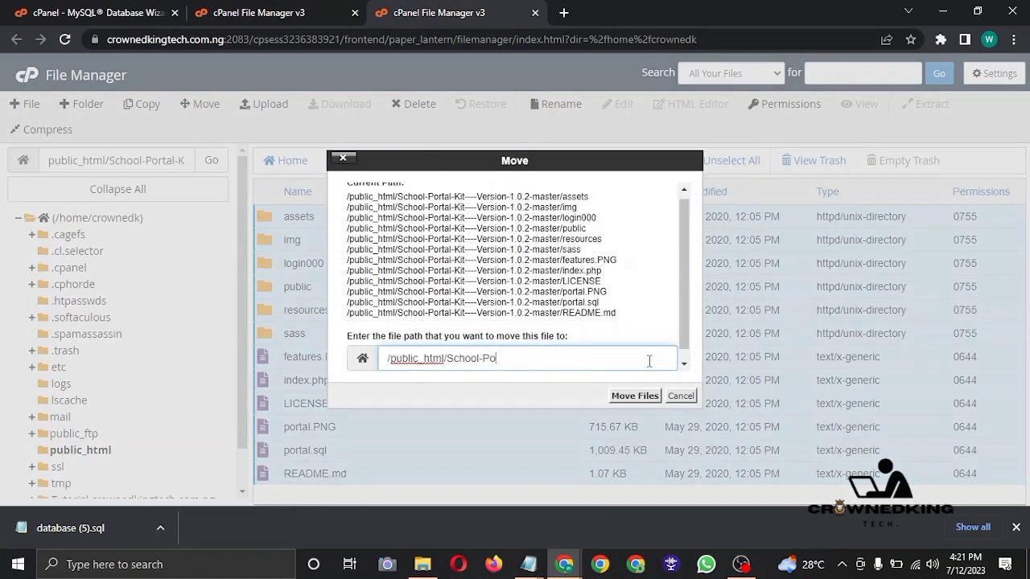
key("BackSpace")
key("BackSpace")
key("BackSpace")
key("BackSpace")
key("BackSpace")
key("BackSpace")
key("BackSpace")
key("BackSpace")
key("BackSpace")
key("BackSpace")
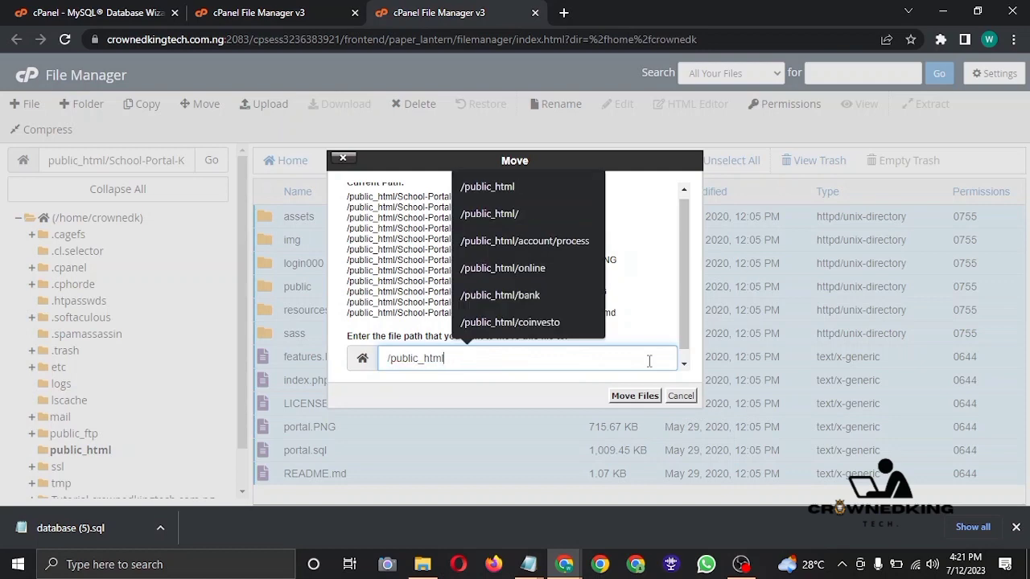
left_click(628, 396)
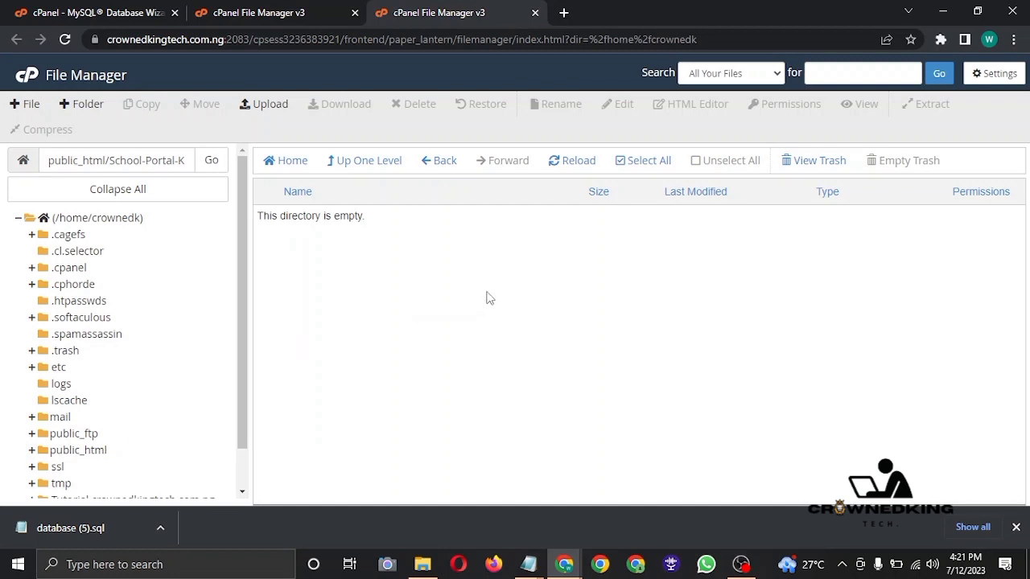
left_click(566, 175)
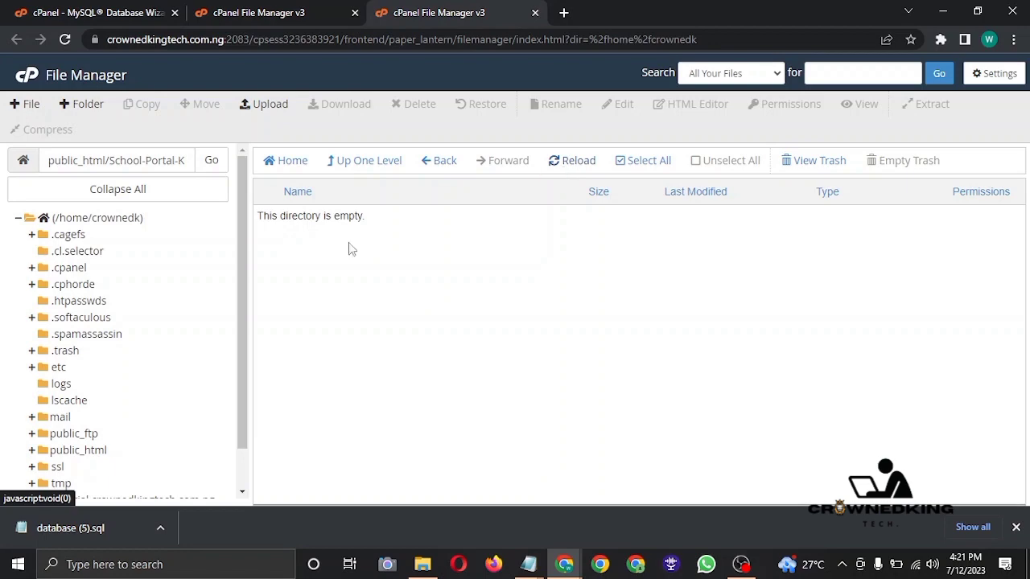
left_click(78, 451)
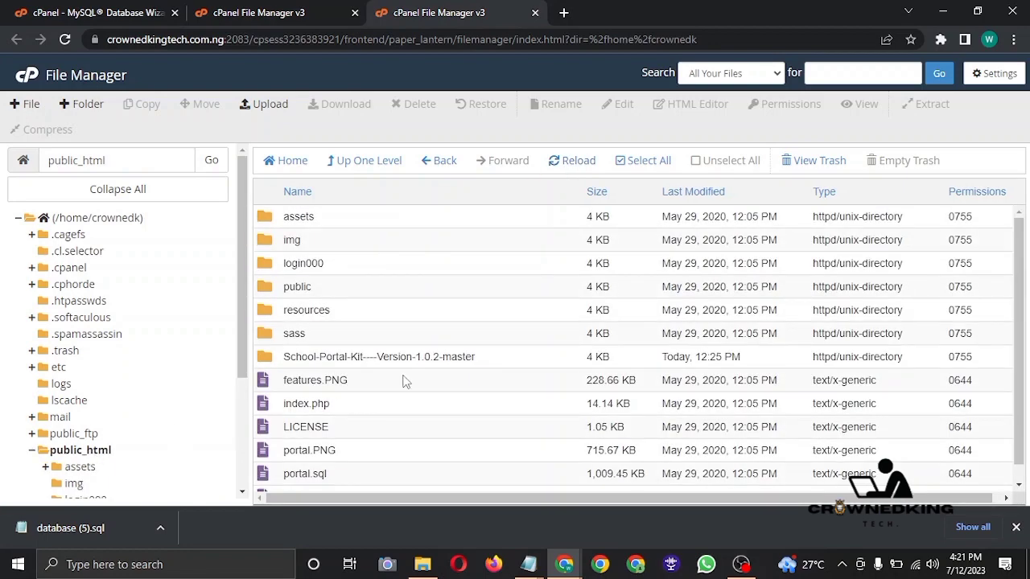
Permanently delete the emptied School-Portal-Kit folder, skipping the trash
double_click(271, 361)
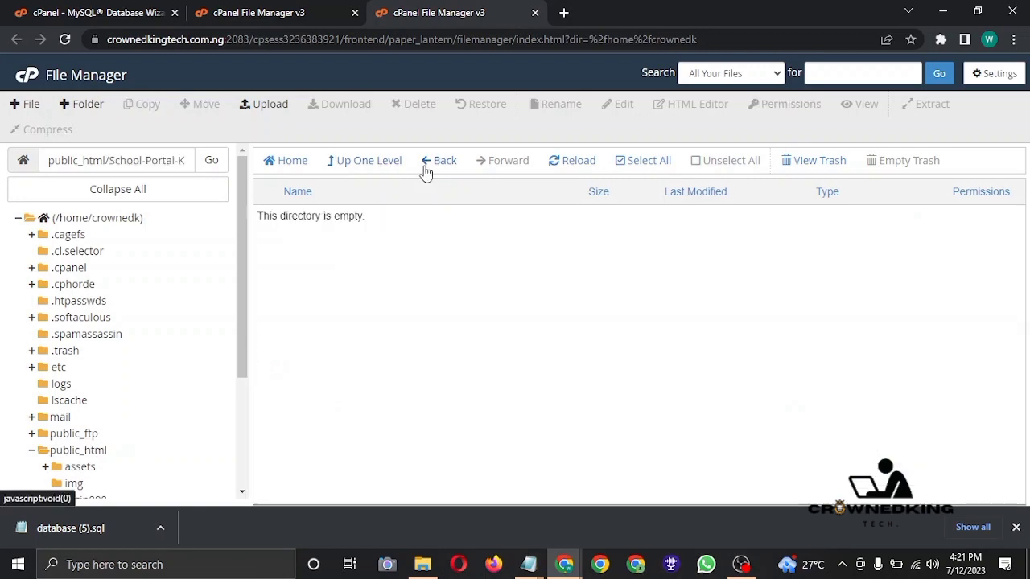
left_click(426, 167)
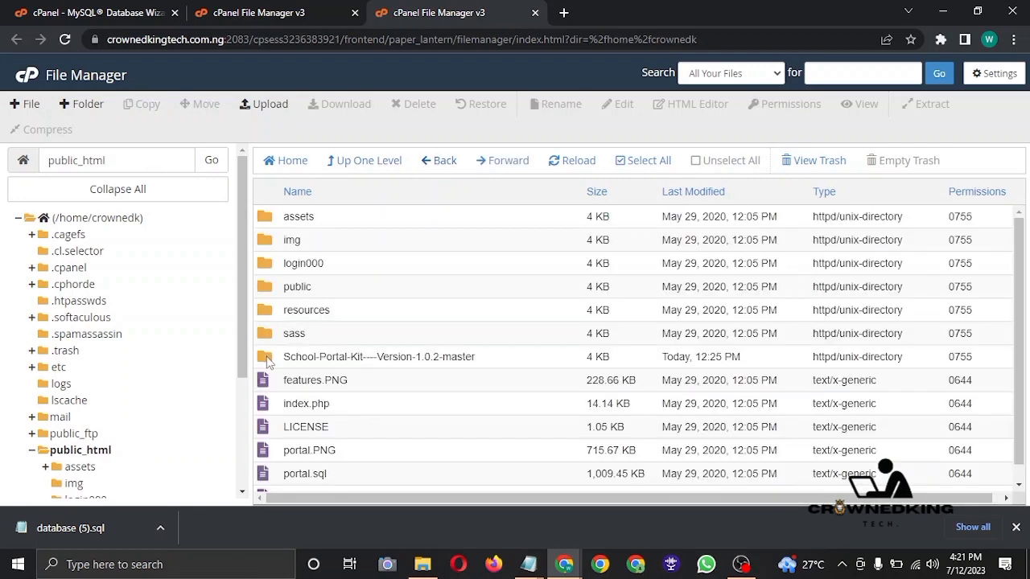
left_click(268, 362)
right_click(268, 362)
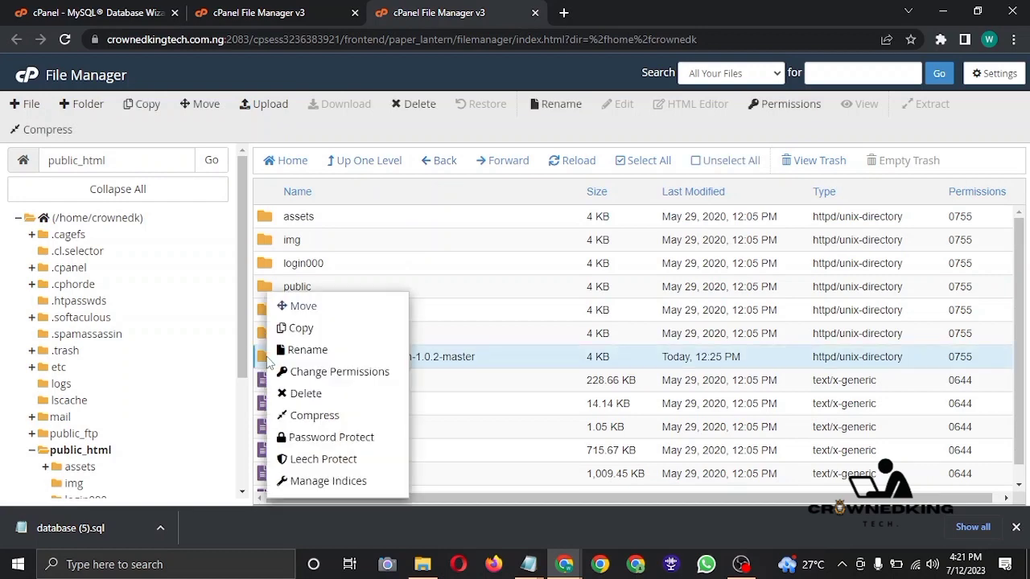
left_click(302, 394)
left_click(414, 288)
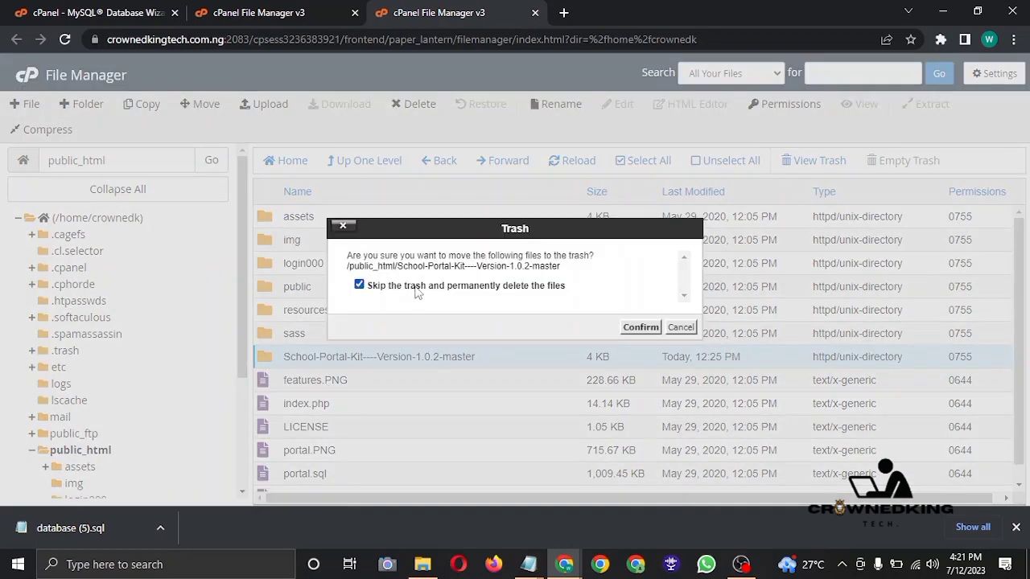
left_click(641, 327)
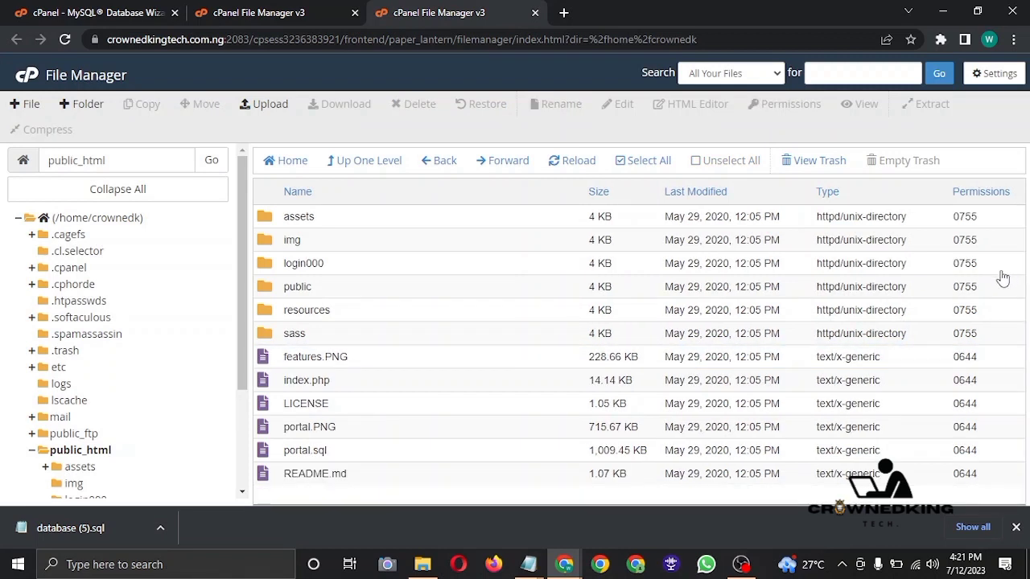
Download portal.sql to the computer, keep the blocked download, and return to the cPanel home
double_click(264, 451)
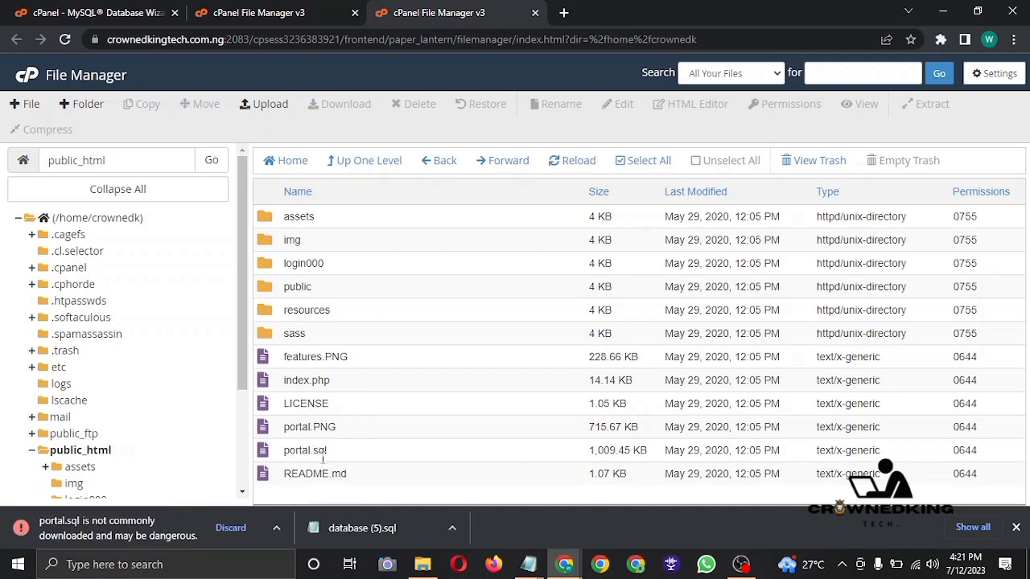
left_click(276, 528)
left_click(292, 477)
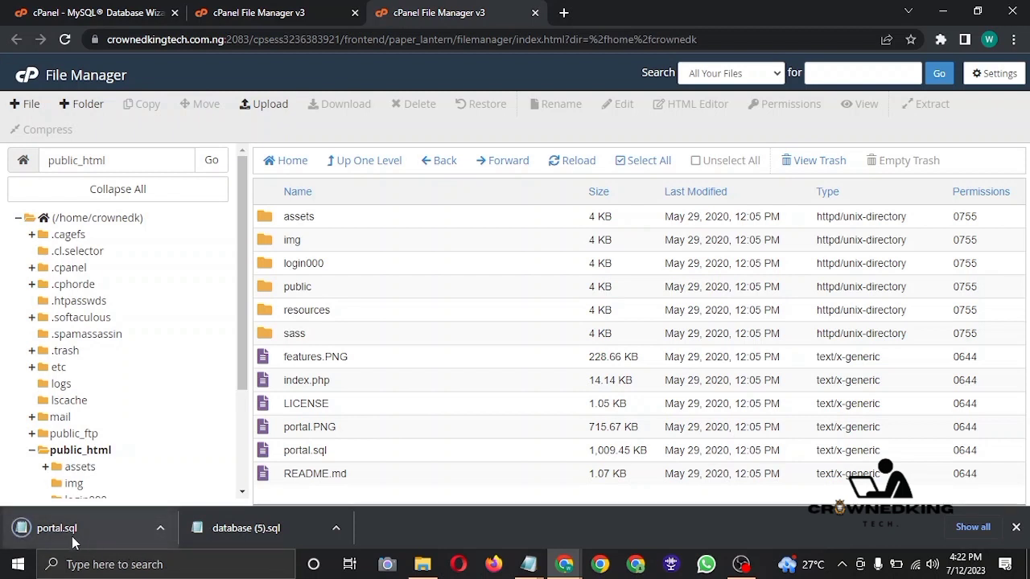
left_click(64, 12)
left_click(45, 77)
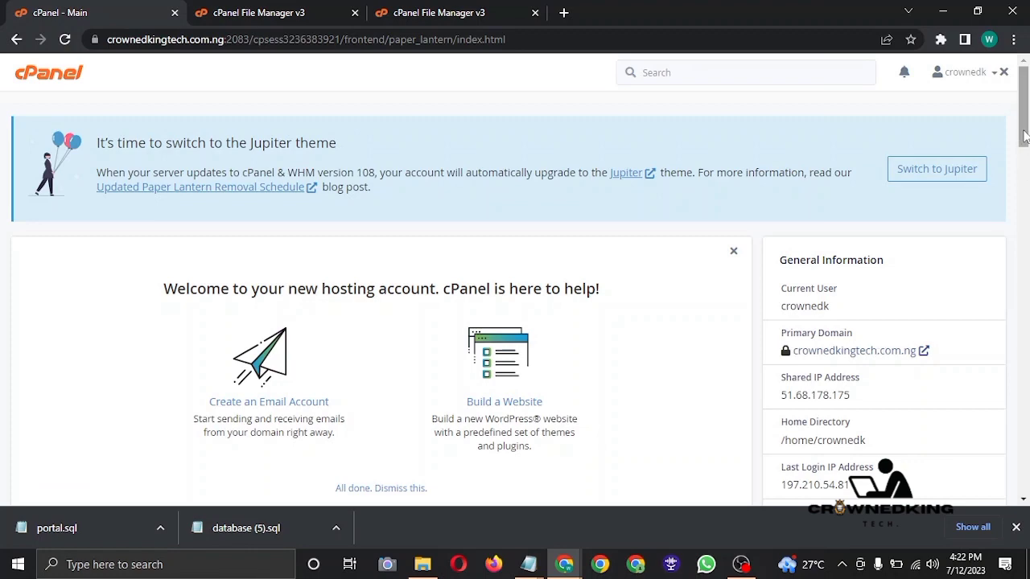
Scroll to the Databases section and launch phpMyAdmin from cPanel
left_click_drag(1024, 136, 1023, 213)
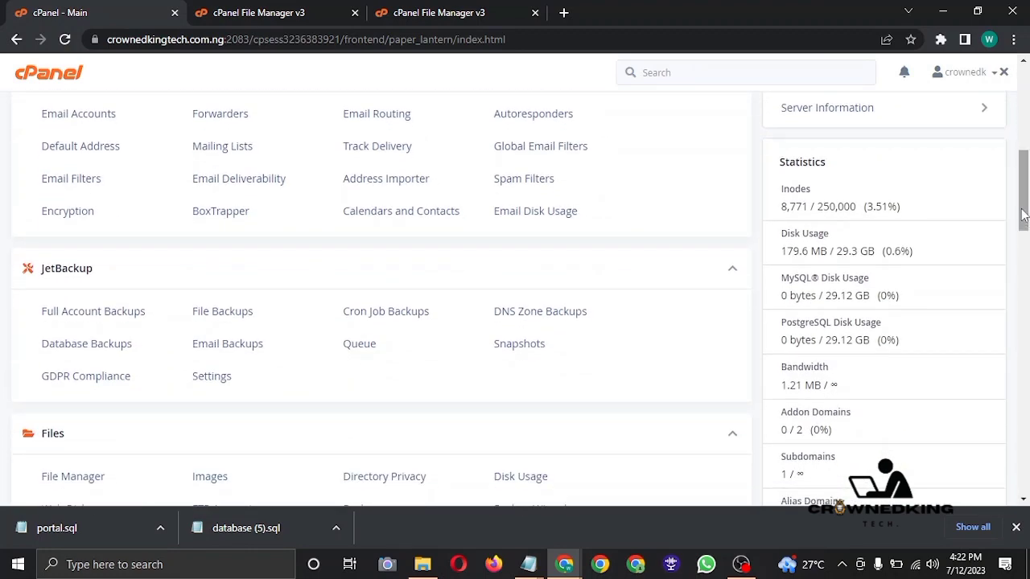
scroll(326, 293, "down", 4)
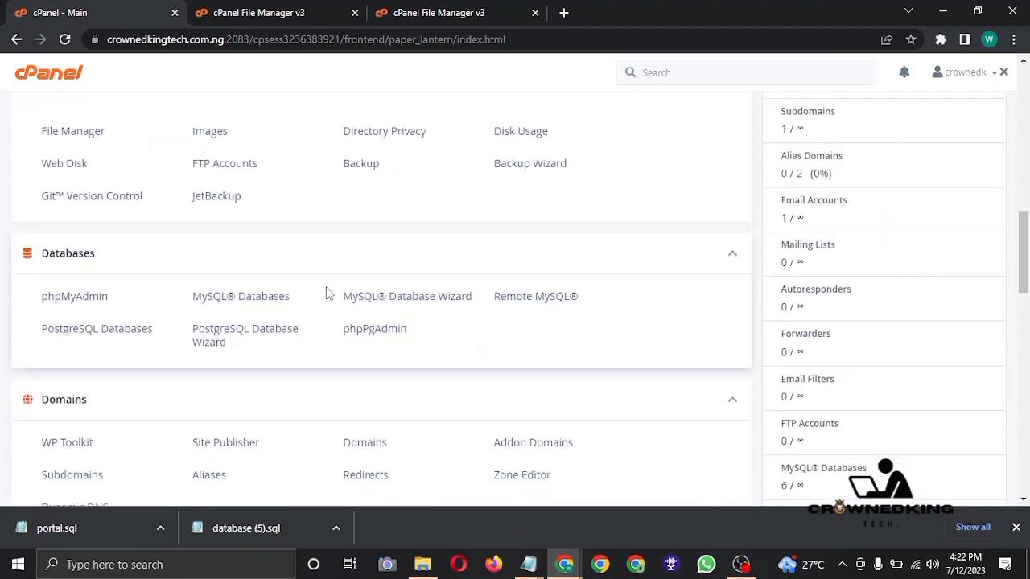
left_click(101, 298)
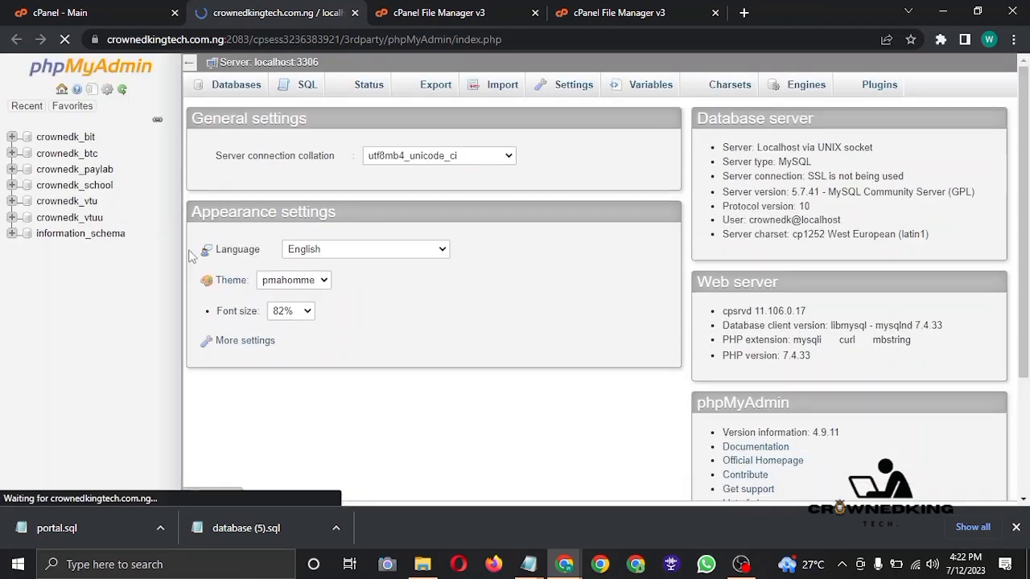
Open crownedk_school's Import page and choose portal.sql from the Downloads folder
left_click(102, 193)
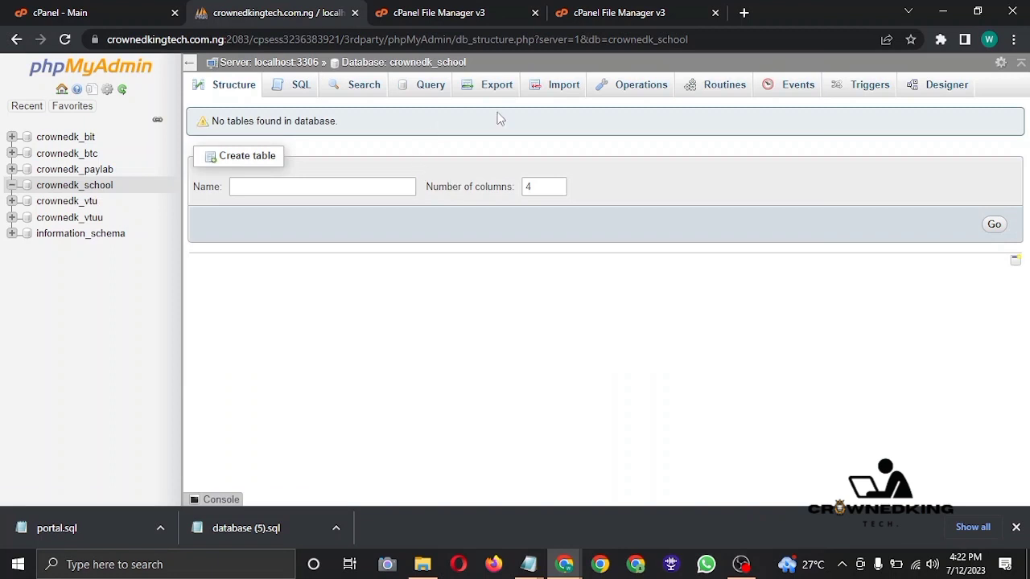
left_click(573, 94)
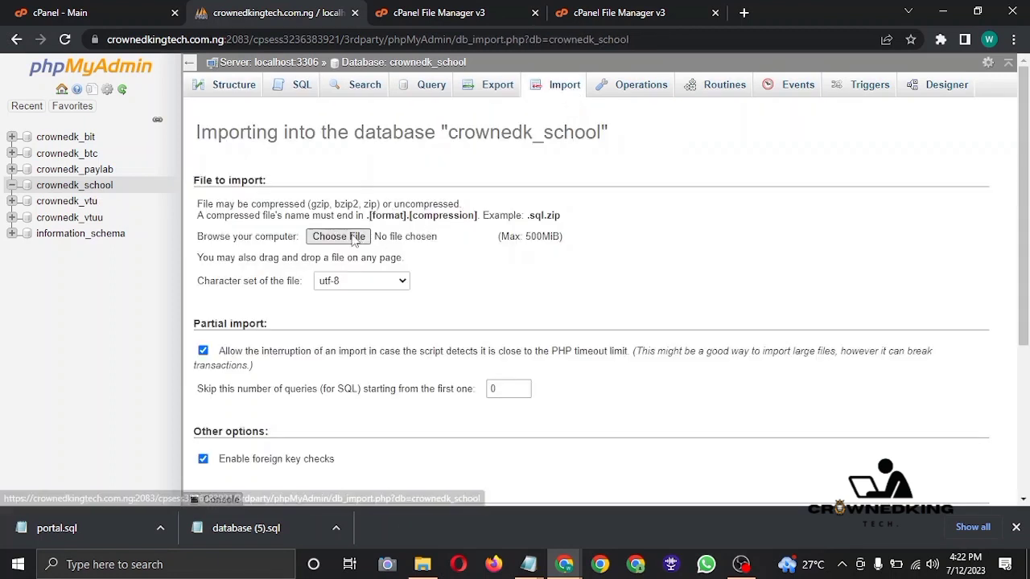
left_click(349, 237)
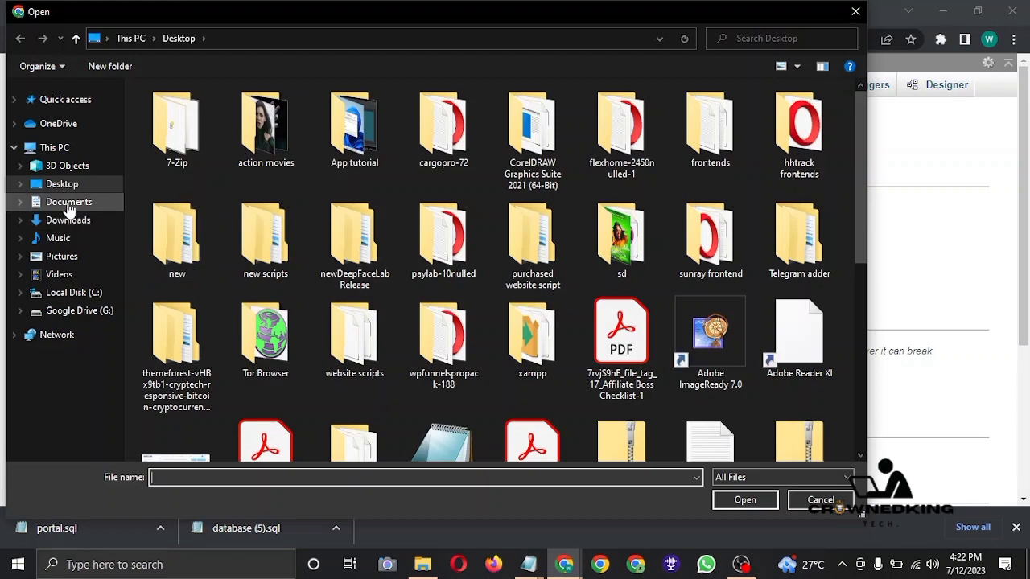
left_click(79, 221)
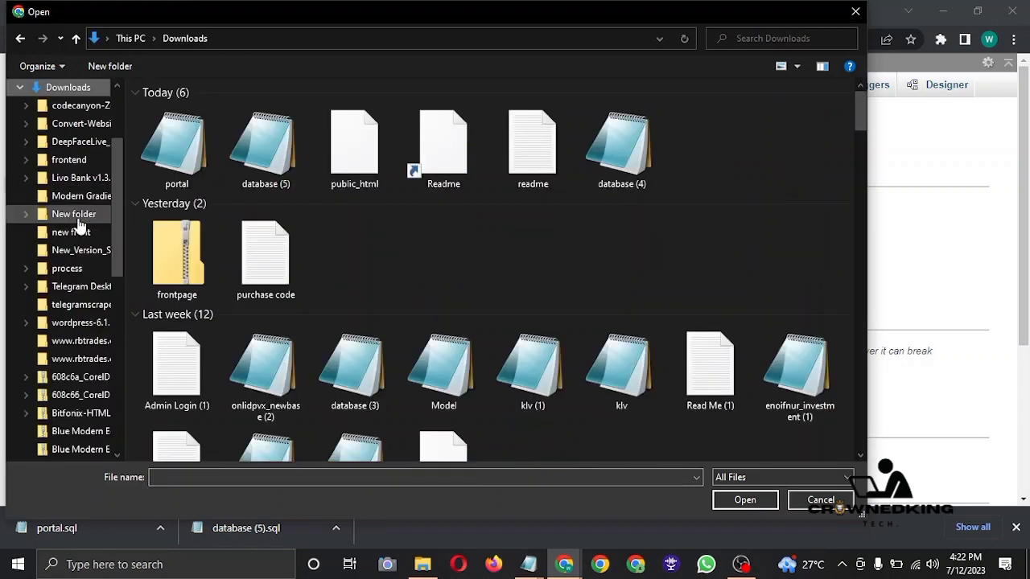
left_click(193, 171)
double_click(193, 171)
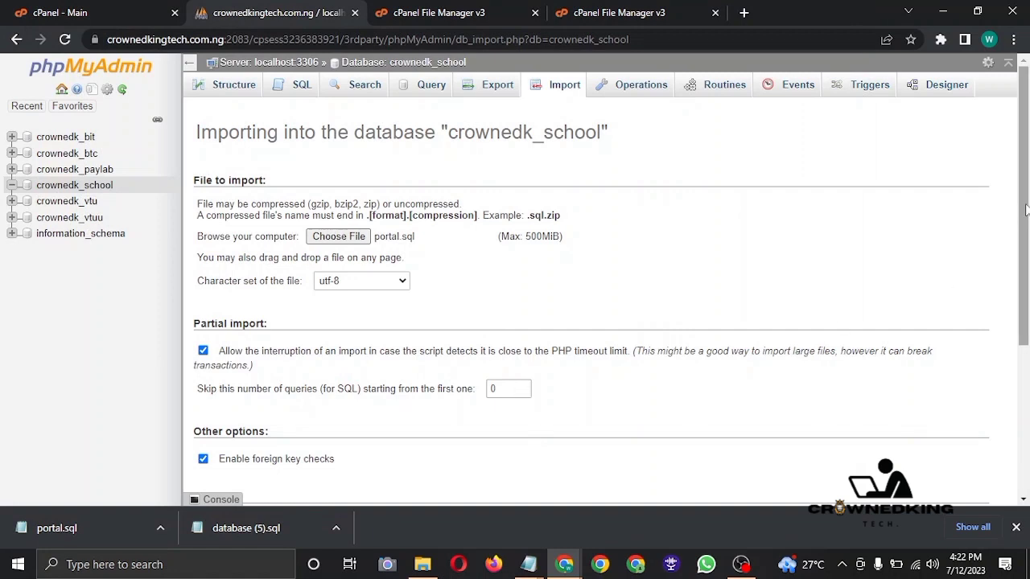
Run the import of portal.sql, executing 163 queries into crownedk_school
left_click_drag(1025, 211, 1026, 359)
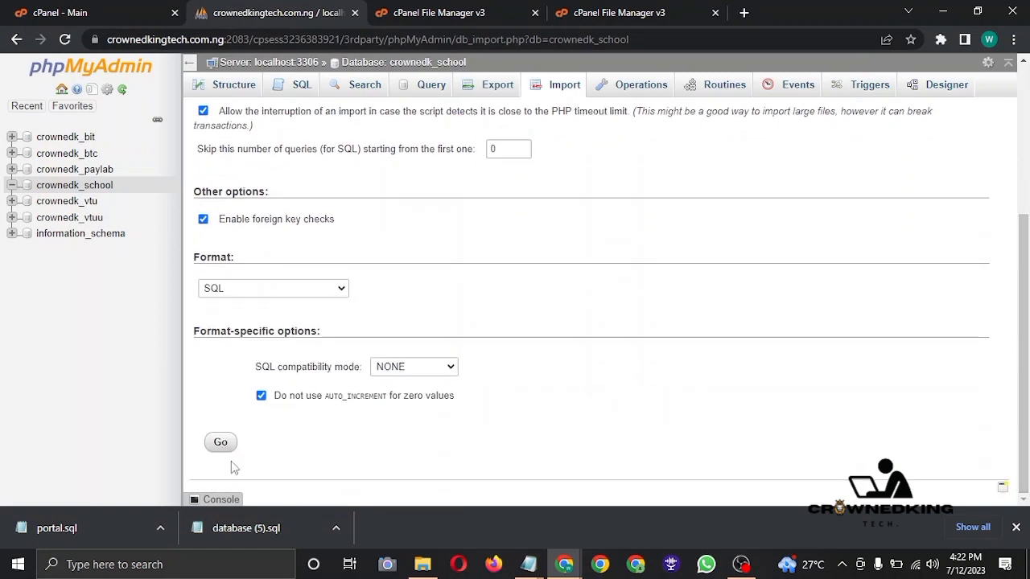
left_click(219, 447)
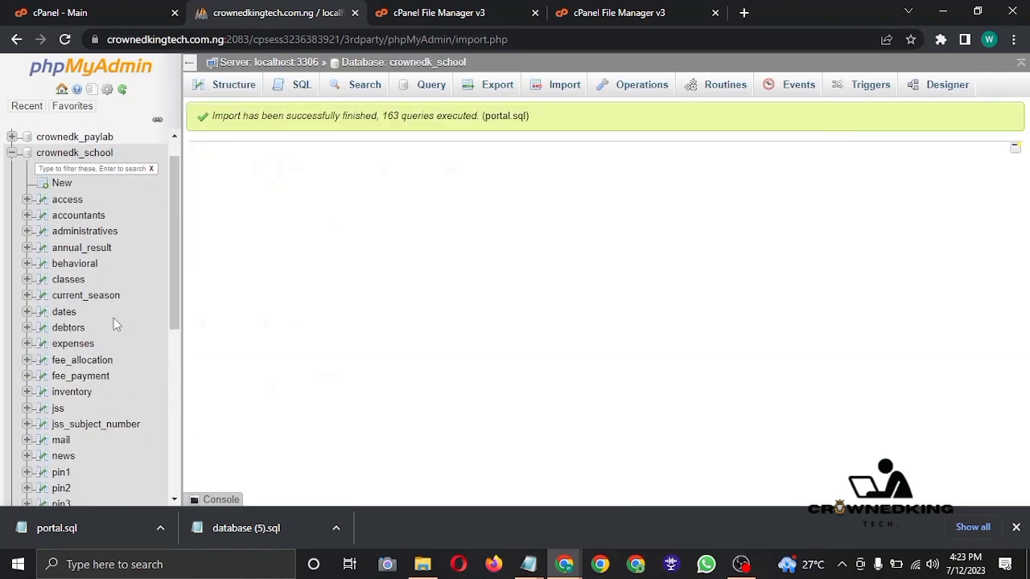
left_click_drag(115, 321, 95, 296)
left_click(217, 381)
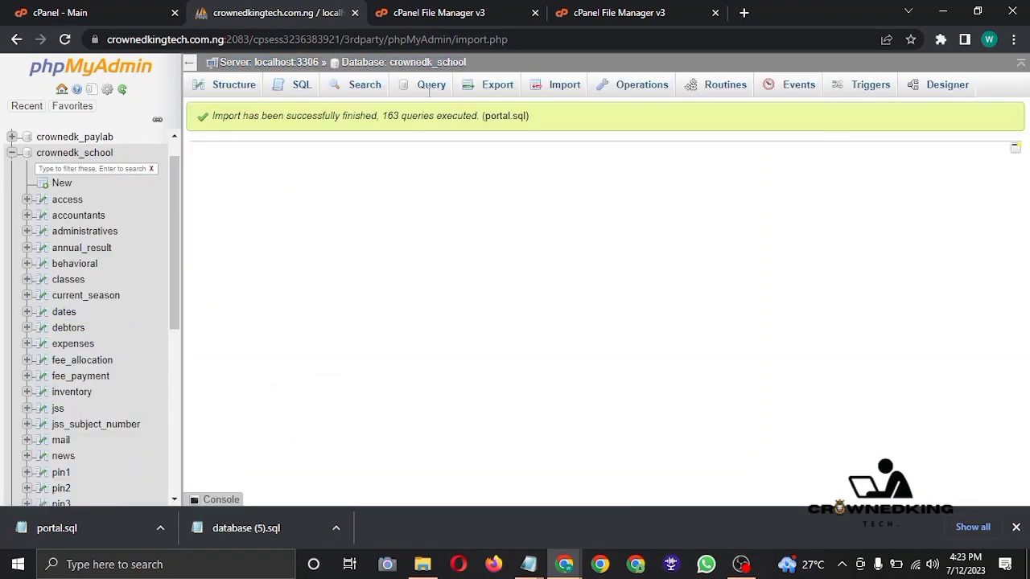
Show public_html in File Manager and close the duplicate File Manager tab
left_click(471, 16)
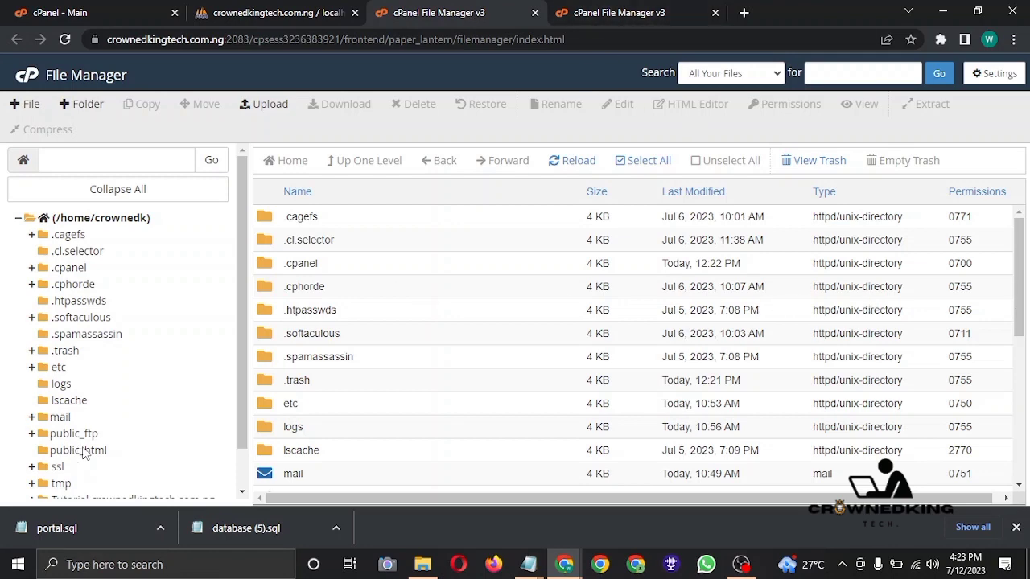
left_click(81, 451)
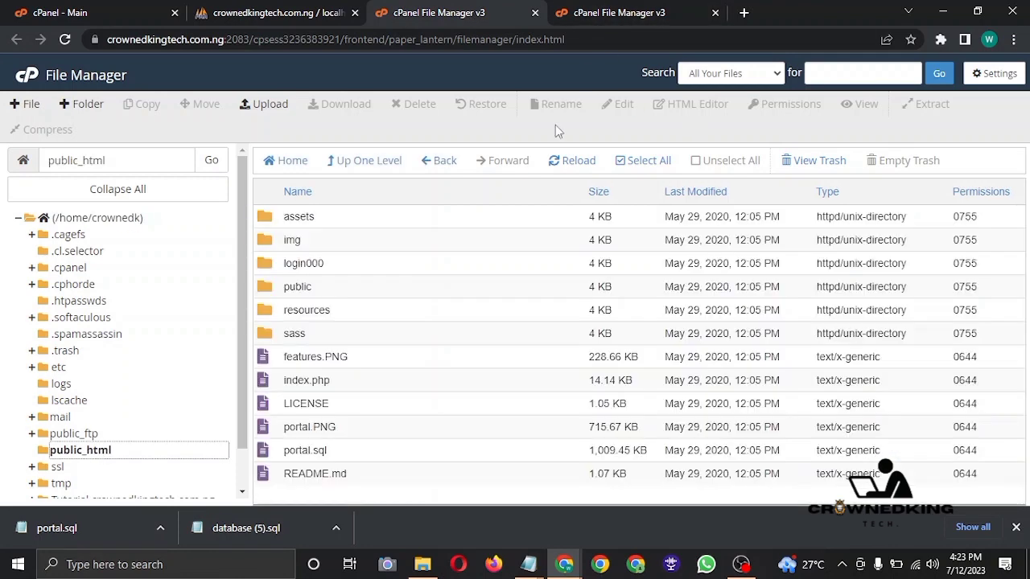
left_click(714, 14)
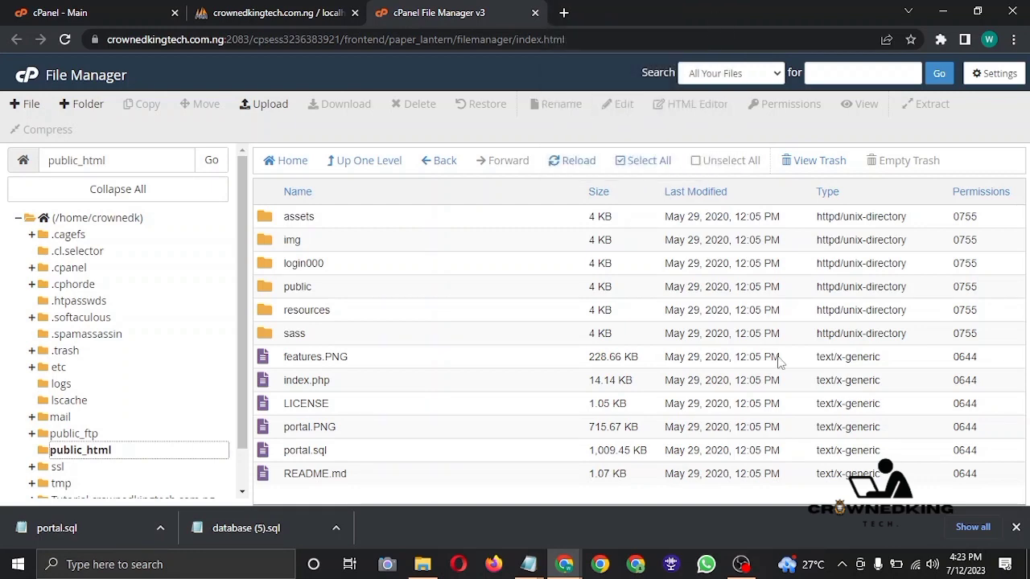
left_click(741, 564)
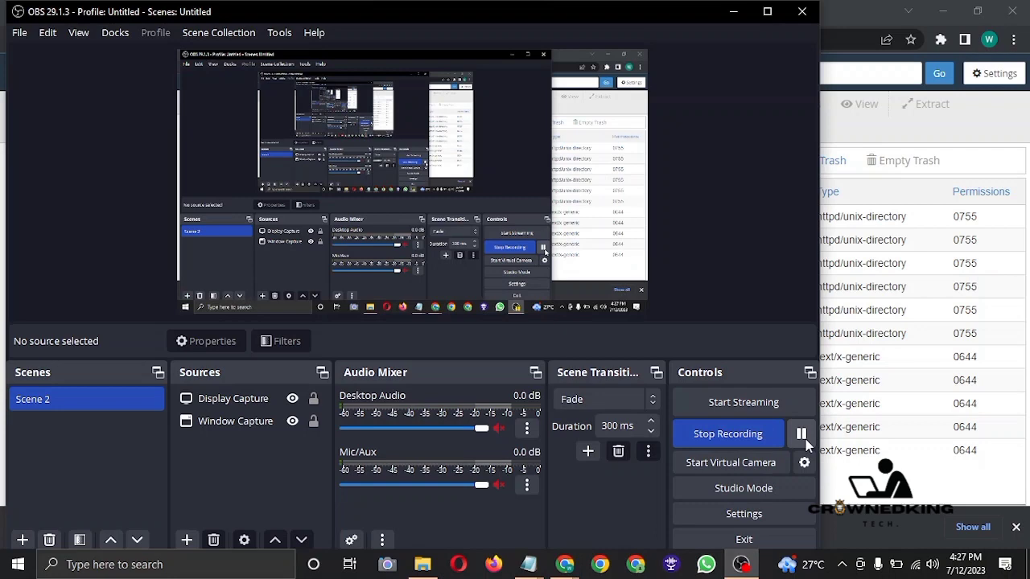
left_click(803, 438)
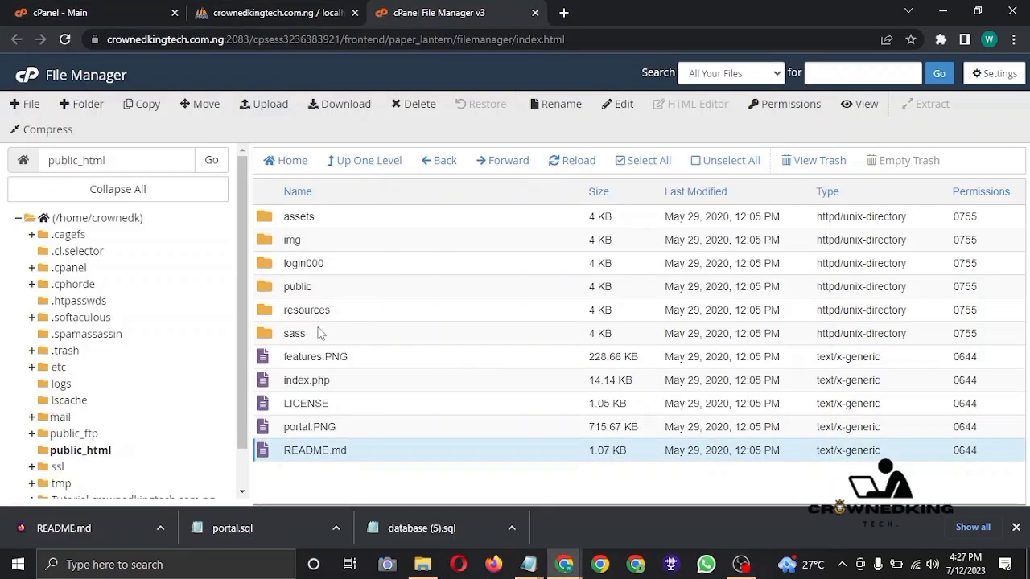
Open the public folder and choose Edit on connection.php
double_click(268, 293)
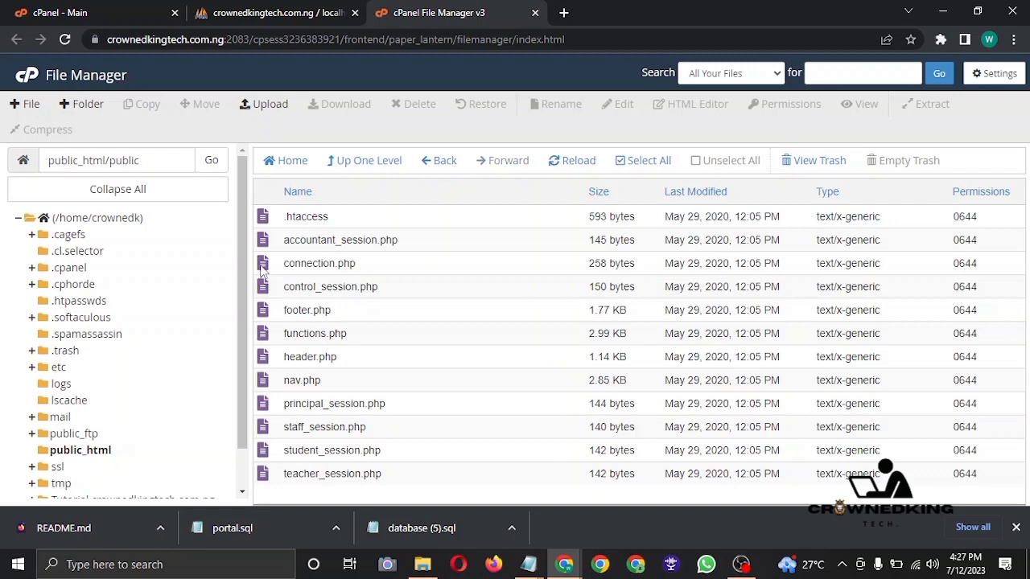
right_click(261, 272)
left_click(302, 324)
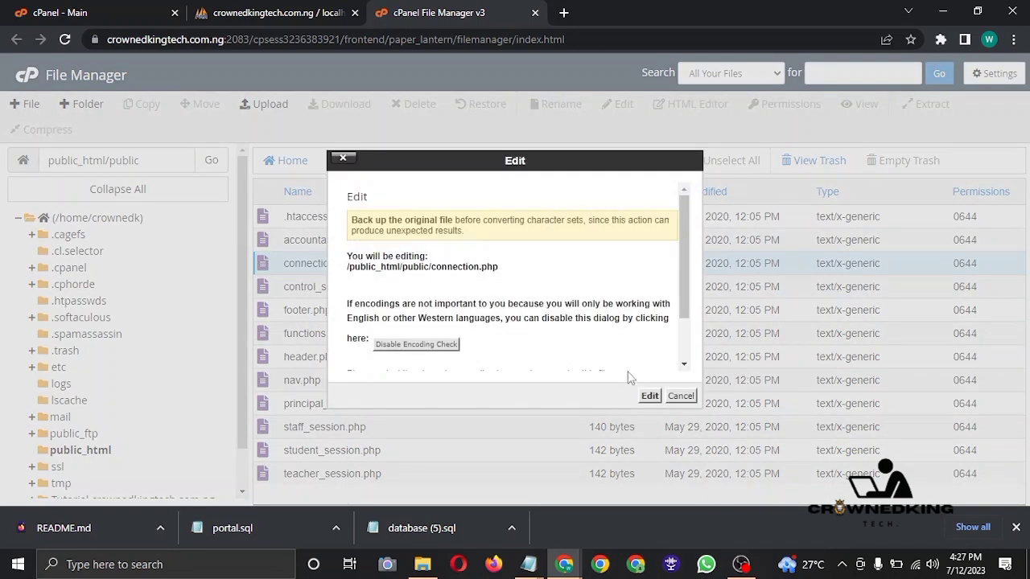
Replace $username 'root' and $dbname 'spk' with crownedk_school copied from the notes
left_click(649, 396)
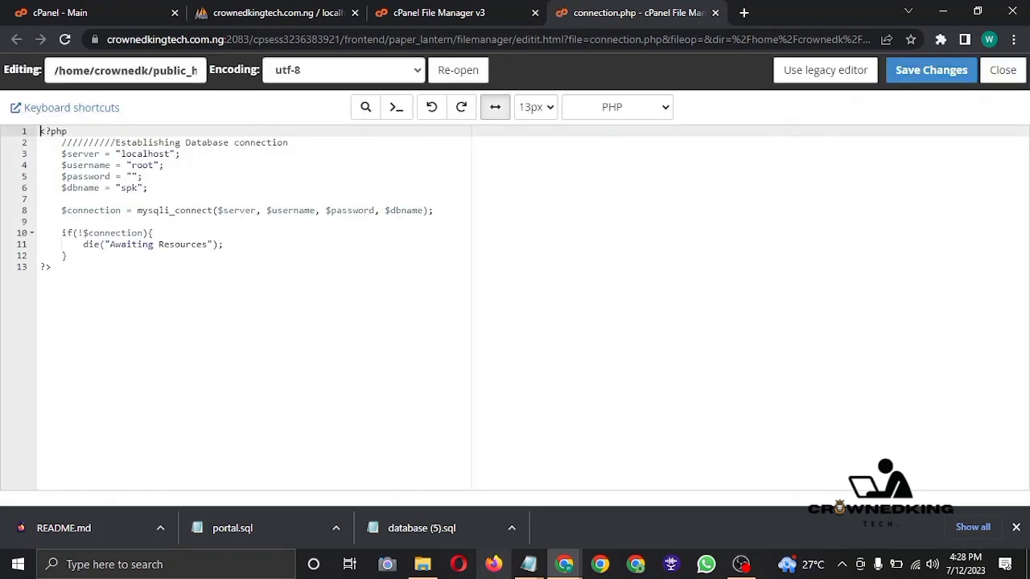
left_click(529, 559)
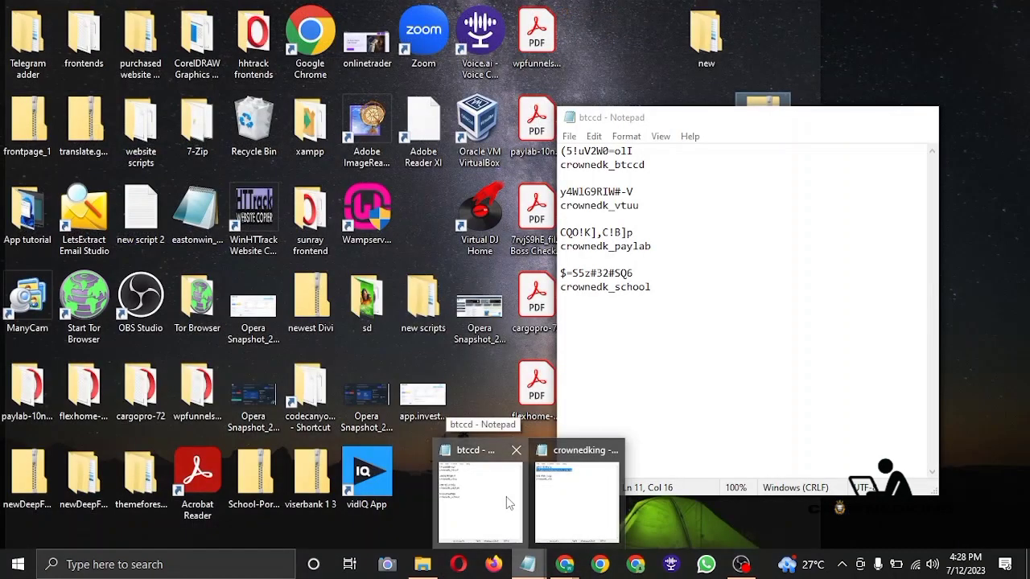
left_click(506, 496)
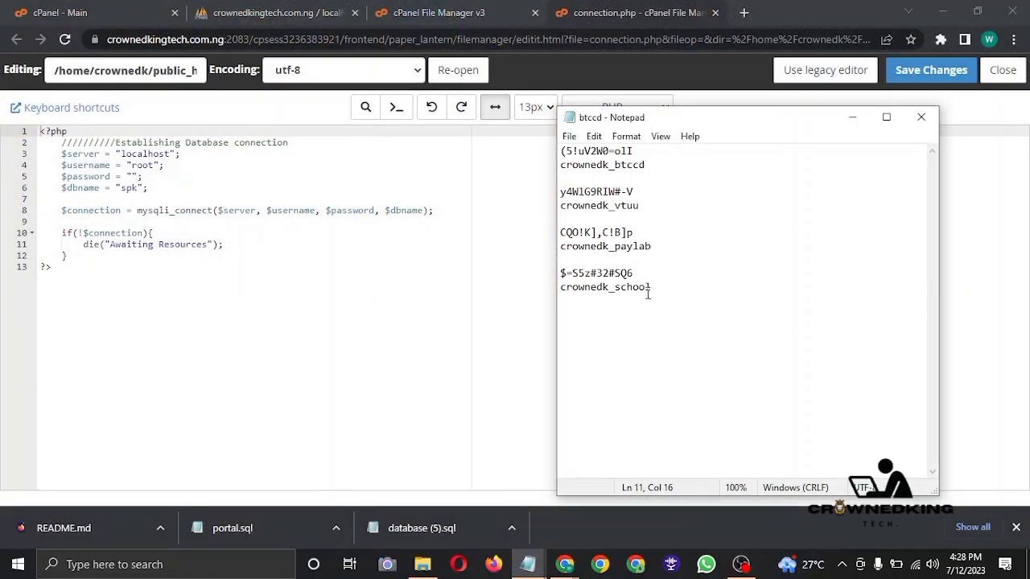
left_click_drag(652, 287, 561, 288)
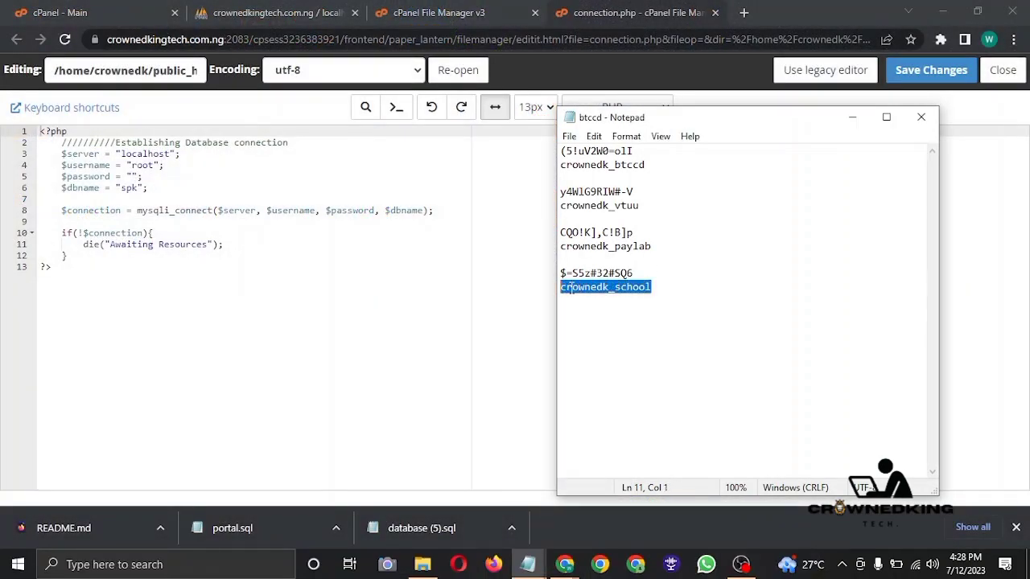
right_click(574, 294)
left_click(610, 337)
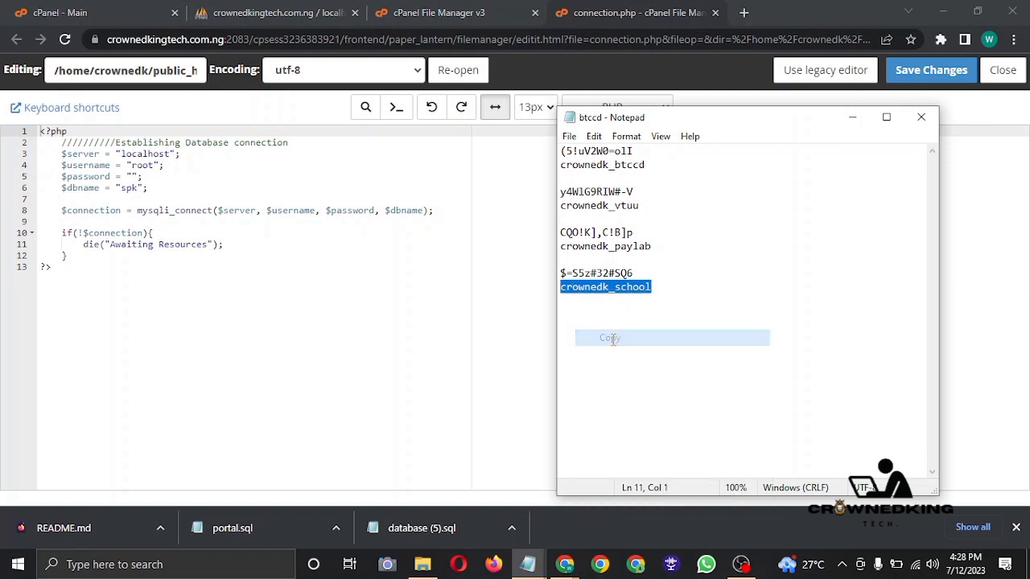
left_click_drag(154, 165, 133, 165)
right_click(133, 166)
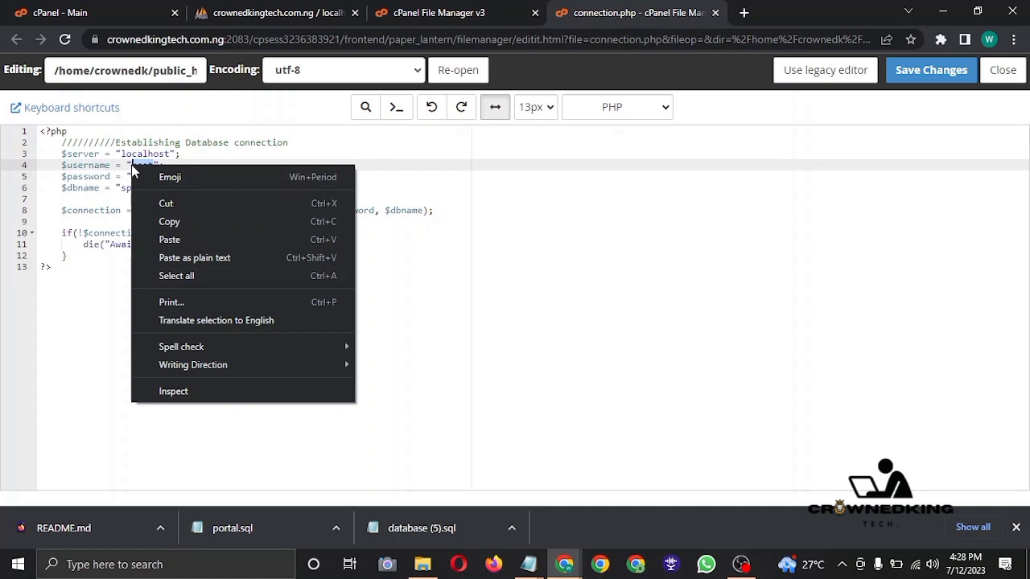
left_click(174, 236)
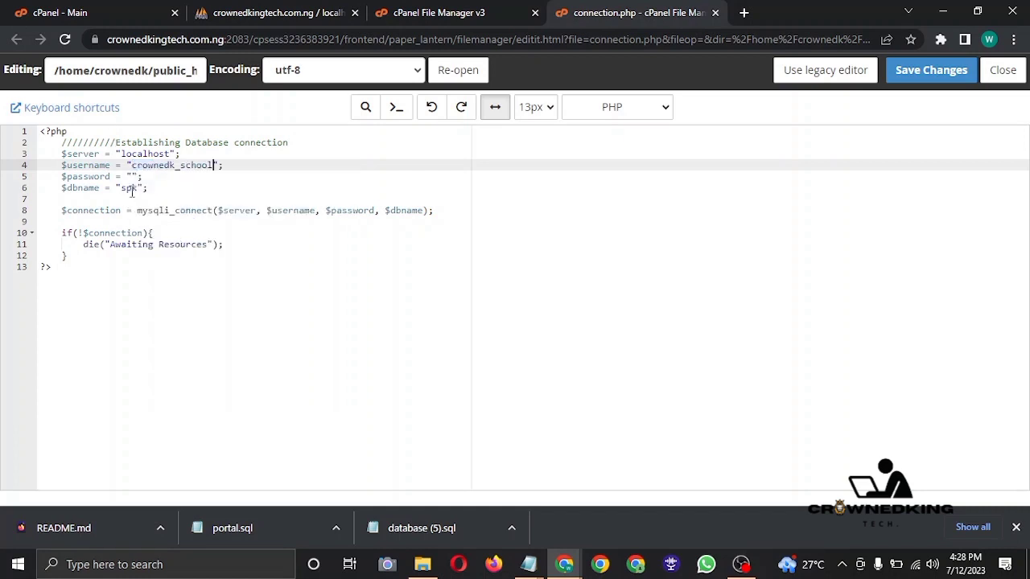
left_click_drag(137, 187, 126, 188)
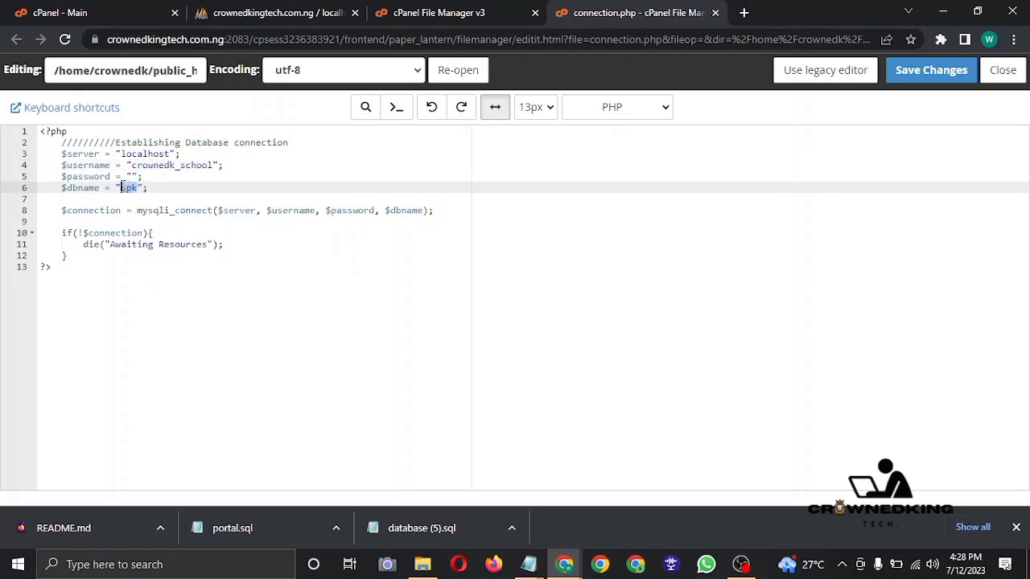
right_click(121, 188)
left_click(168, 253)
Paste the database password from the notes into $password and save connection.php
left_click(528, 564)
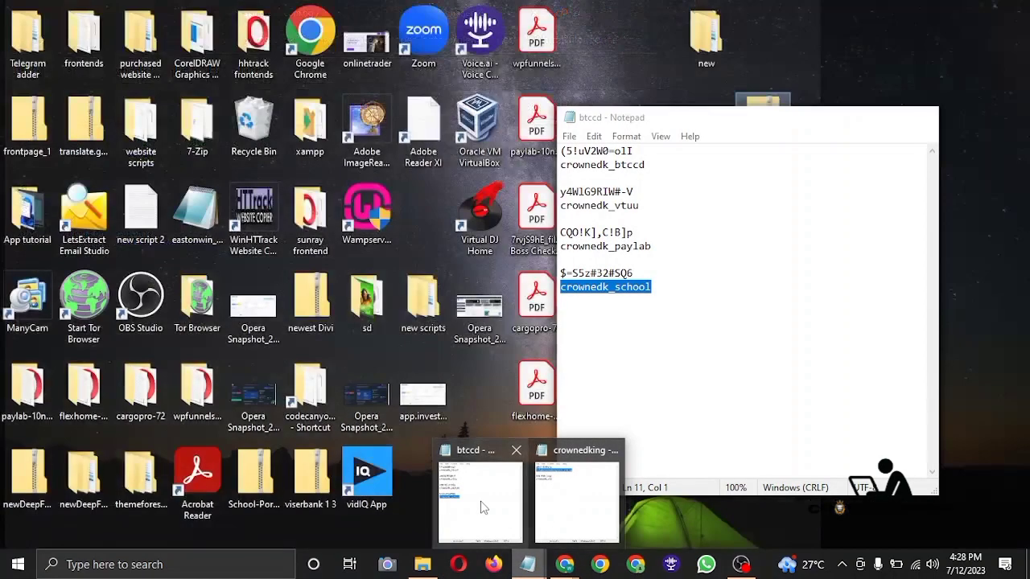
left_click(484, 507)
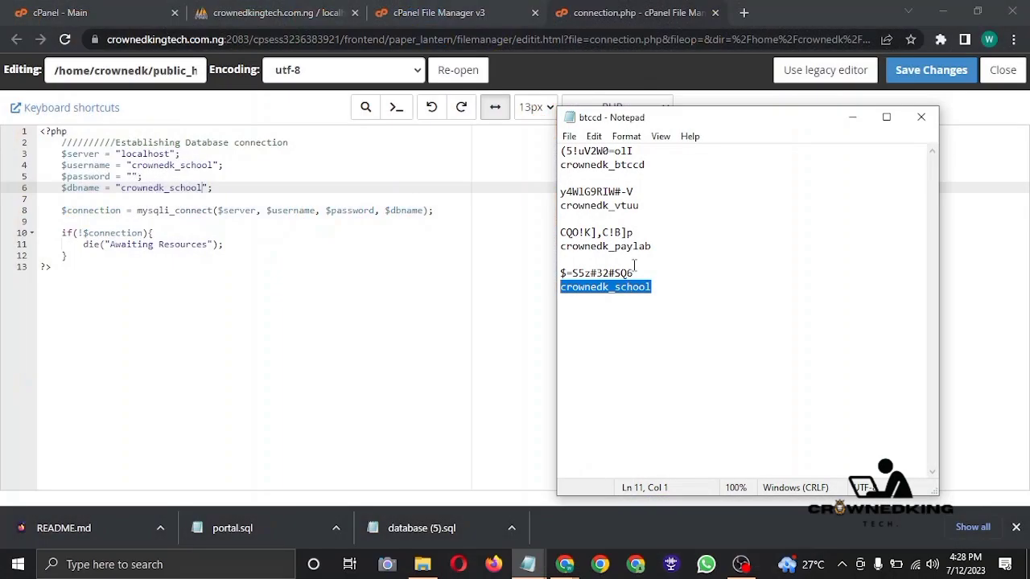
left_click_drag(636, 274, 561, 274)
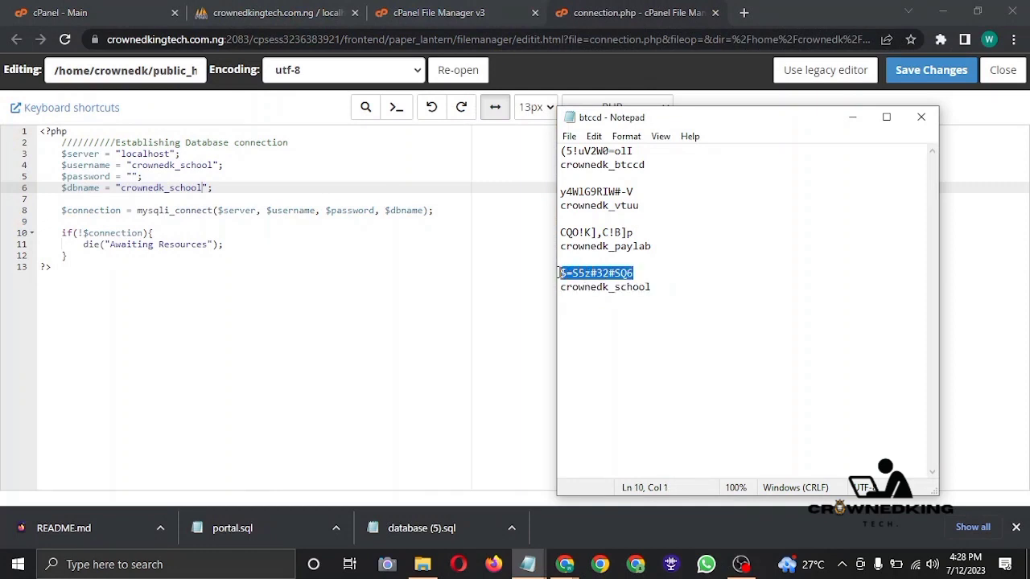
right_click(573, 273)
left_click(613, 322)
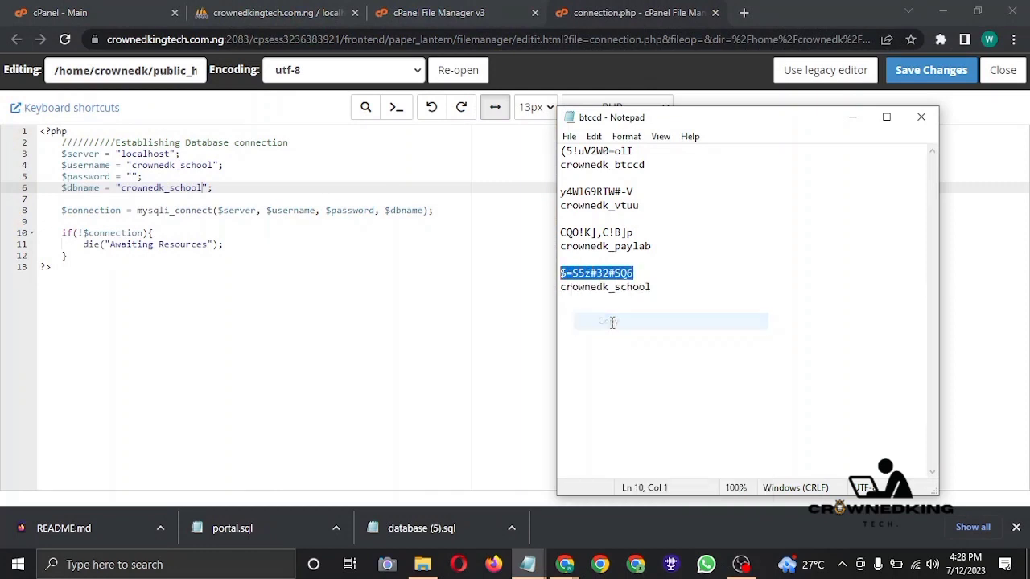
left_click(131, 176)
right_click(133, 178)
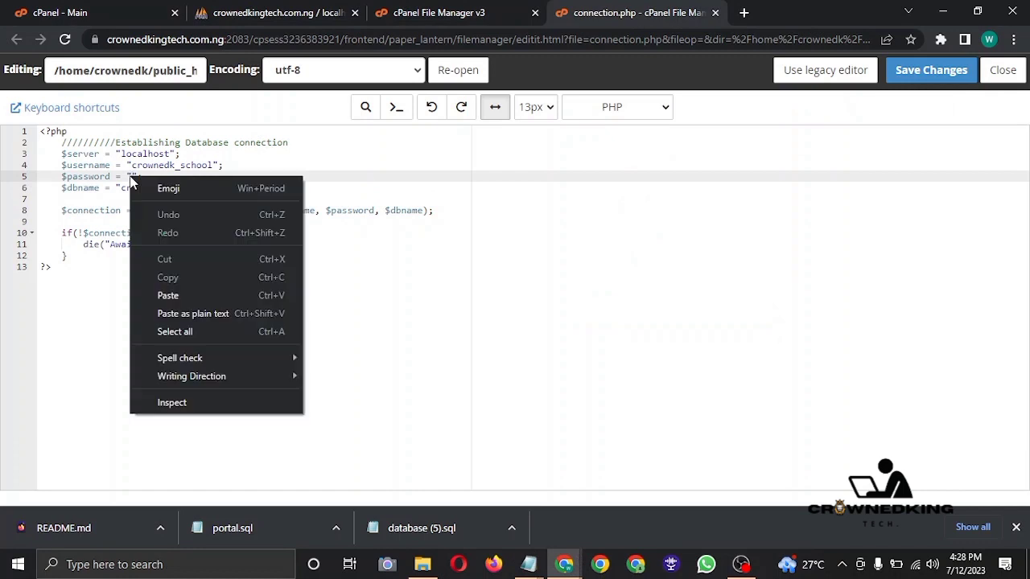
left_click(168, 296)
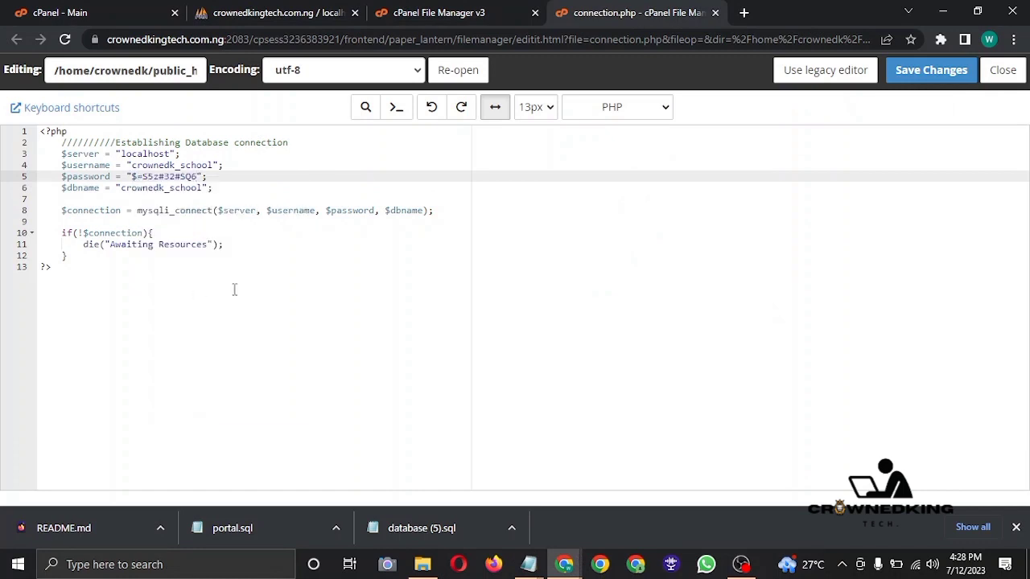
left_click(923, 72)
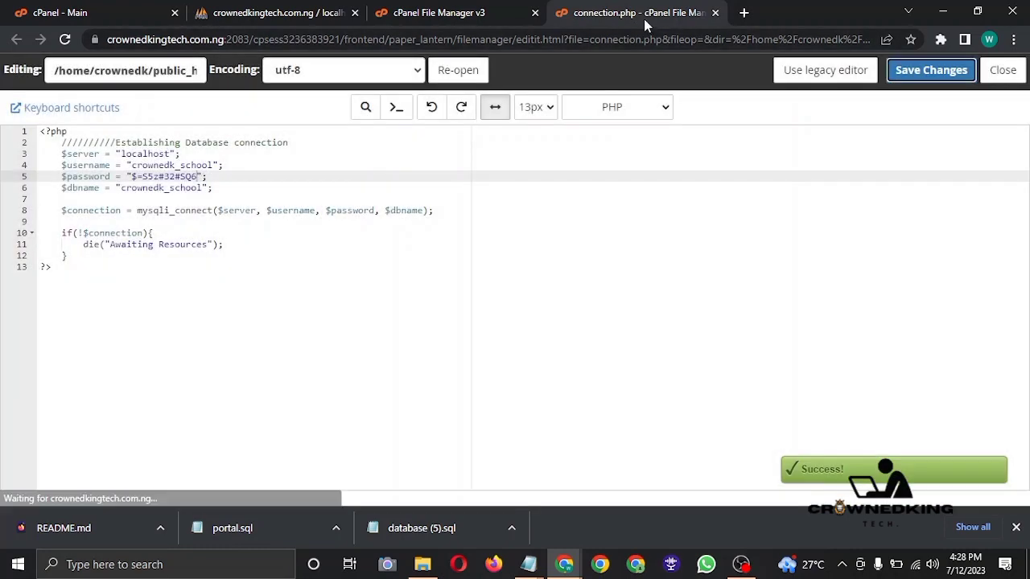
left_click(714, 14)
Load crownedkingtech.com.ng in a new tab to reach the portal's sign-in page
left_click(565, 13)
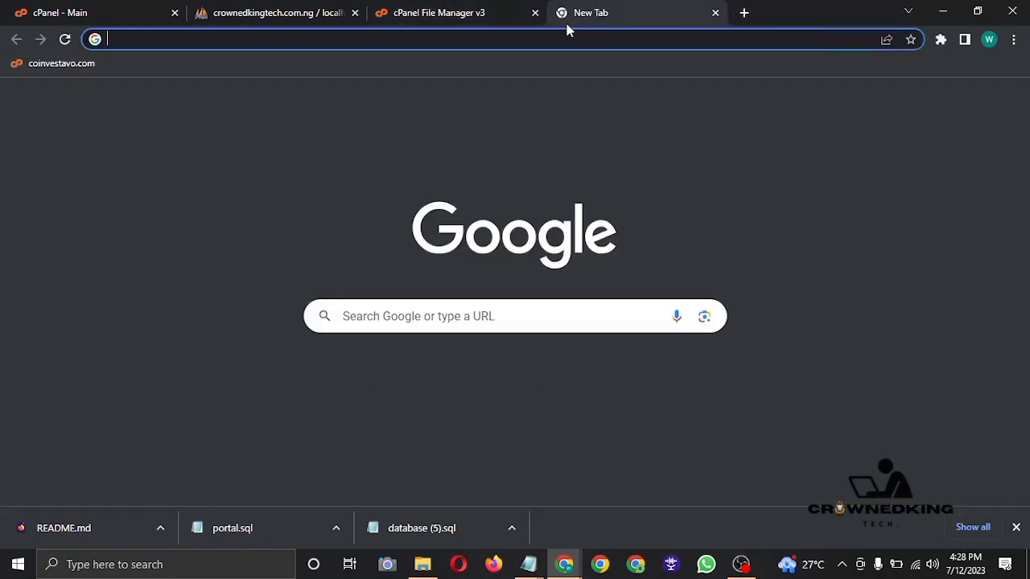
left_click(563, 35)
type("cr")
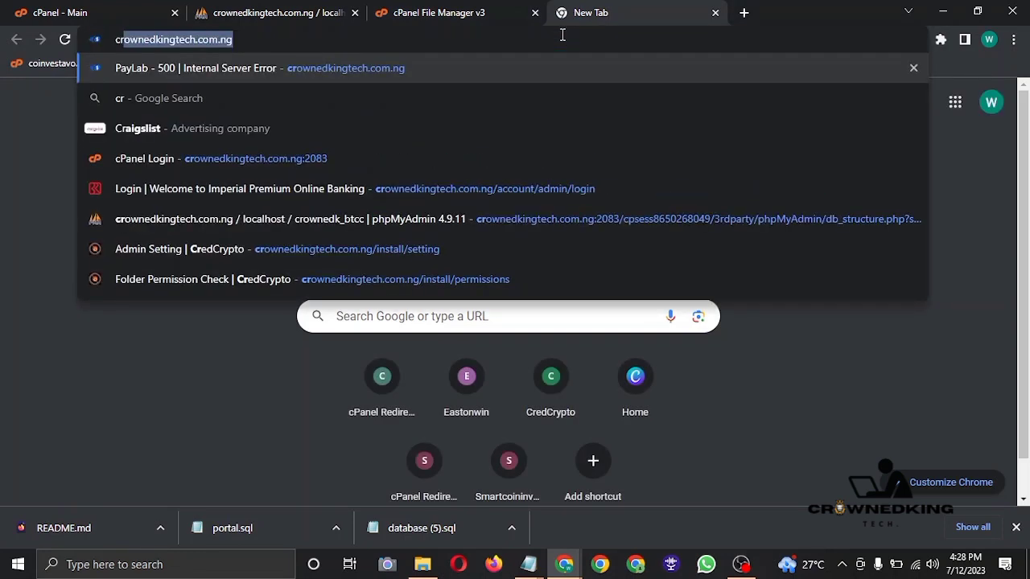
key("Return")
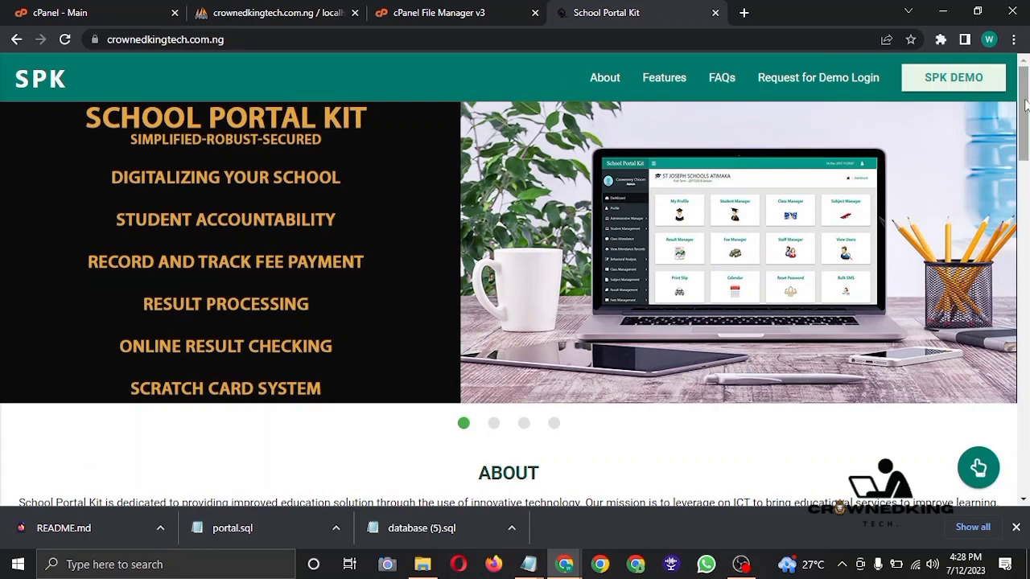
mouse_move(1026, 102)
left_mouse_down()
mouse_move(1026, 464)
mouse_move(1026, 161)
mouse_move(1008, 101)
left_mouse_up()
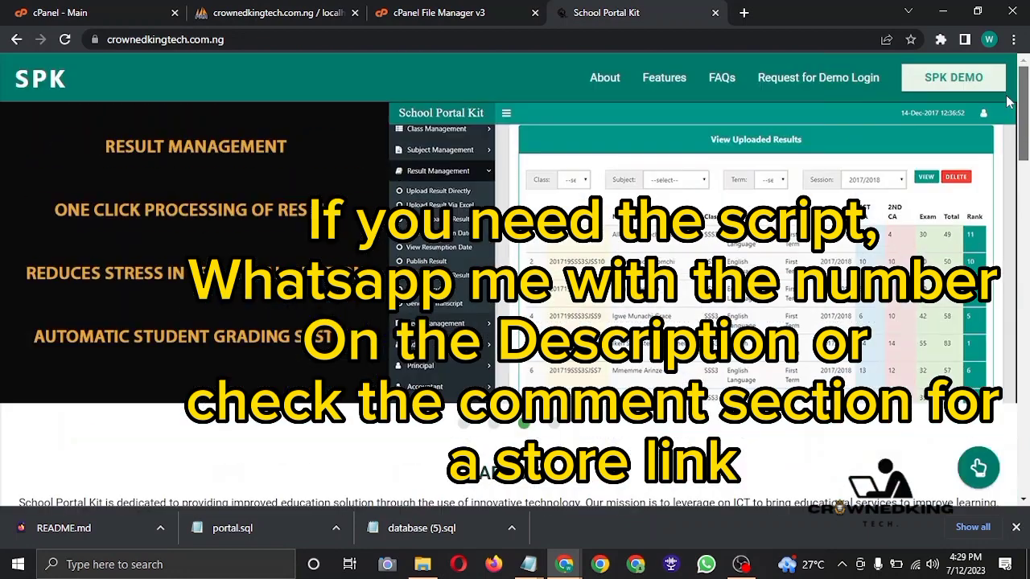